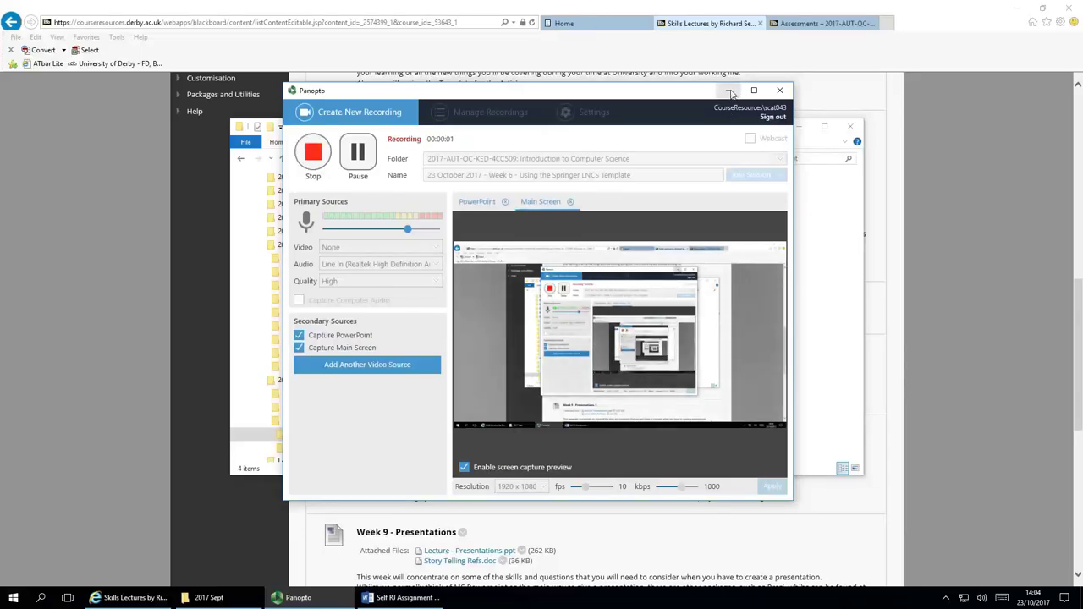
# Minimise the Panopto recorder and hide the 2017 Sept folder to reveal the weekly lectures page.
pyautogui.click(731, 91)
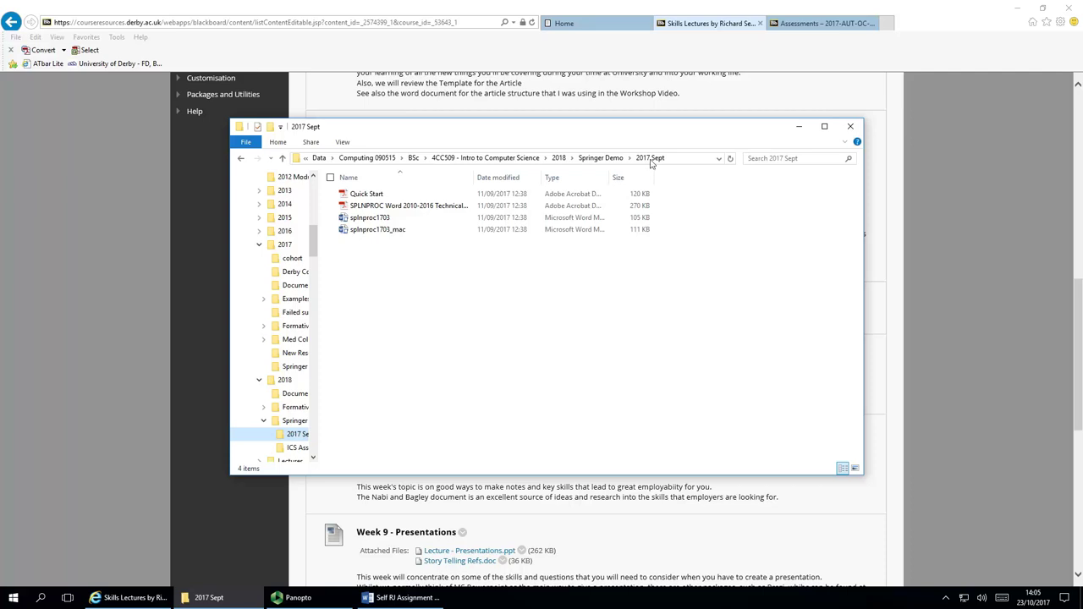
pyautogui.hotkey('alt', 'Tab')
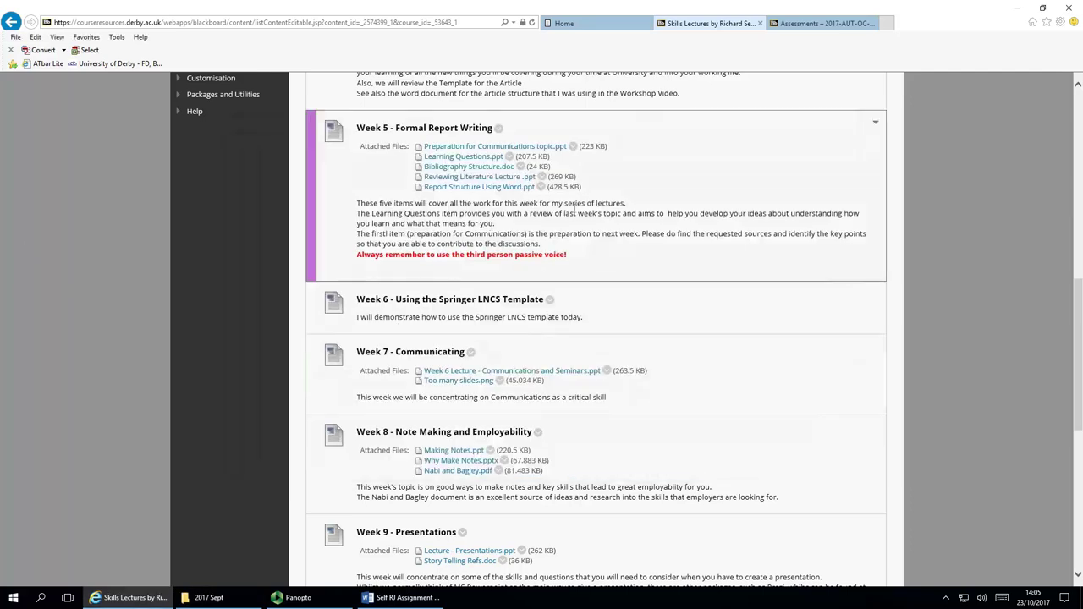
# Switch to Blackboard's Assessments page with the Springer LNCS templates, then restore the 2017 Sept folder.
pyautogui.click(800, 23)
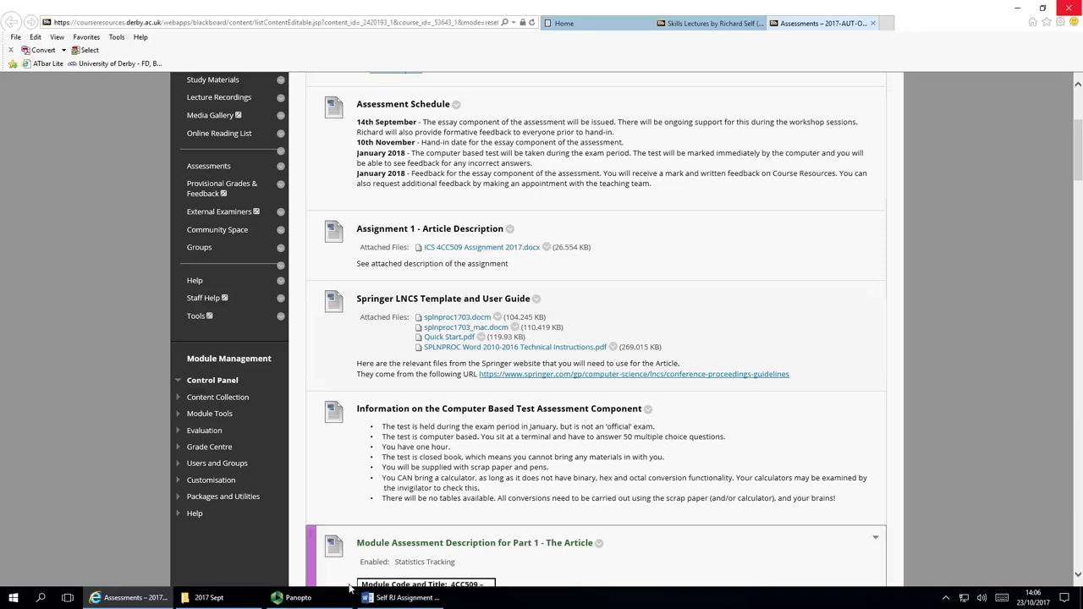
pyautogui.click(207, 597)
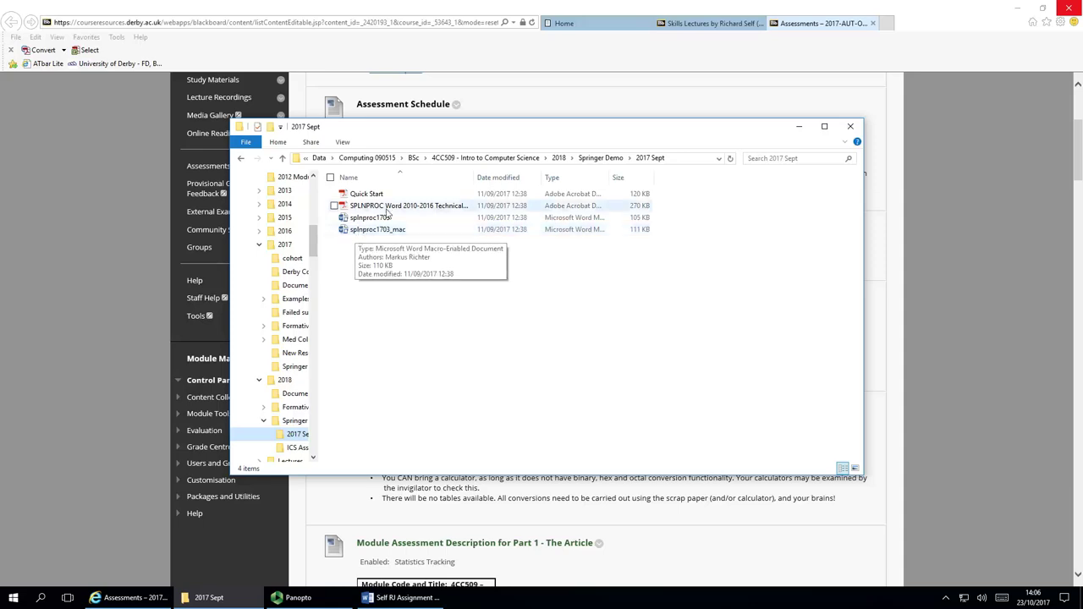
# Copy splnproc1703 from 2017 Sept and paste it into the ICS Assignment 2018 folder.
pyautogui.click(292, 449)
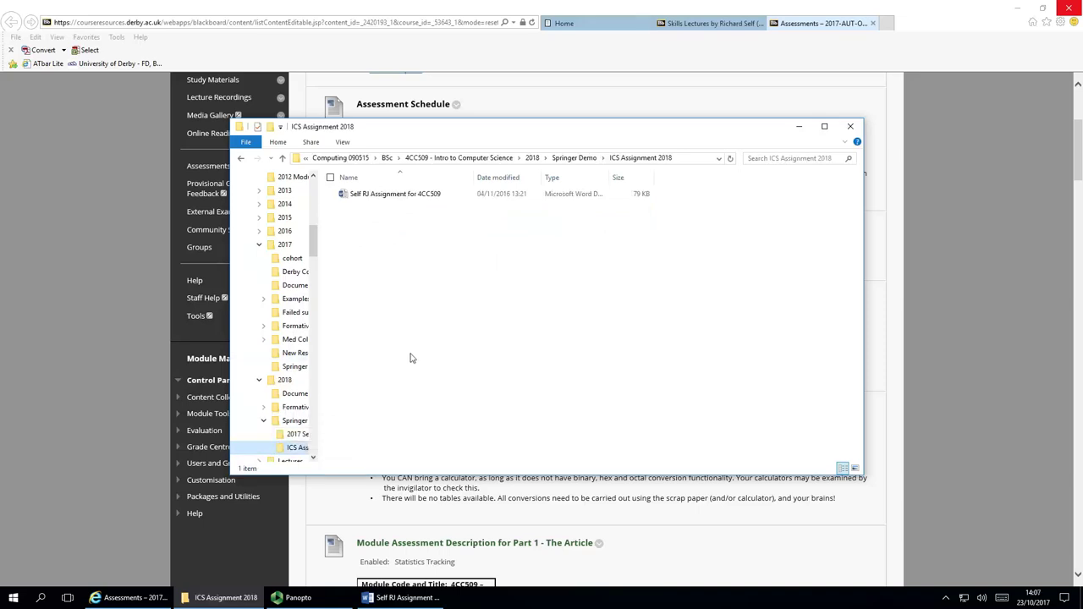
pyautogui.click(296, 434)
pyautogui.rightClick(373, 218)
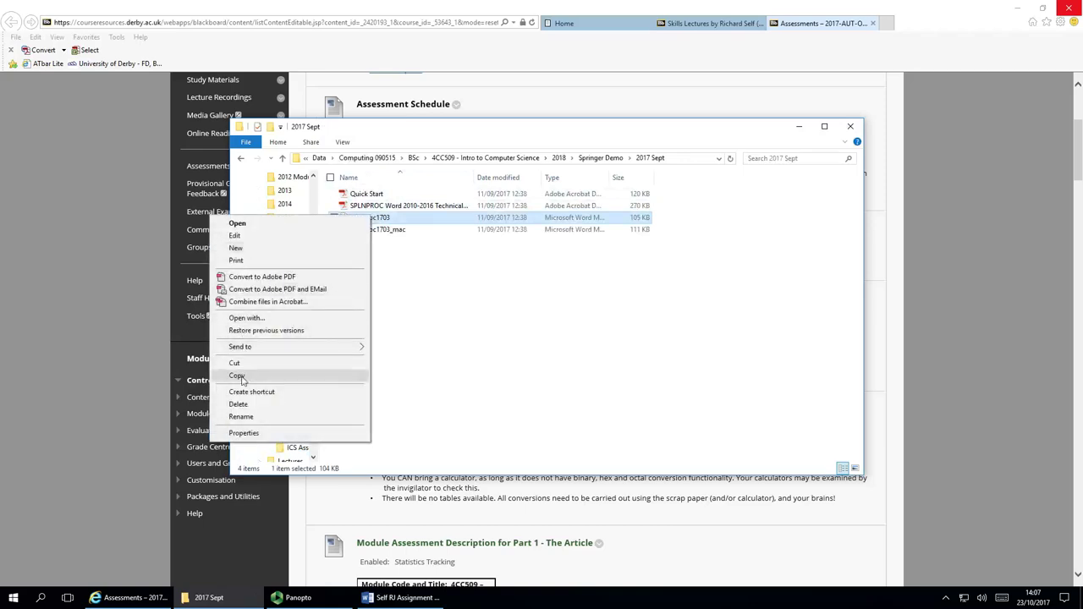
pyautogui.click(237, 376)
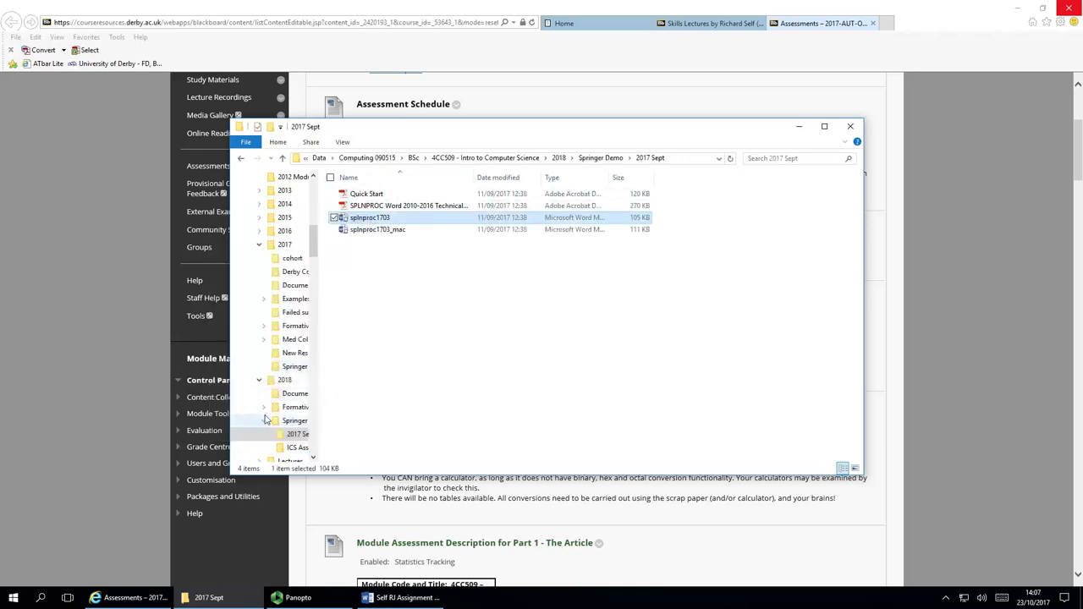
pyautogui.click(296, 447)
pyautogui.rightClick(384, 219)
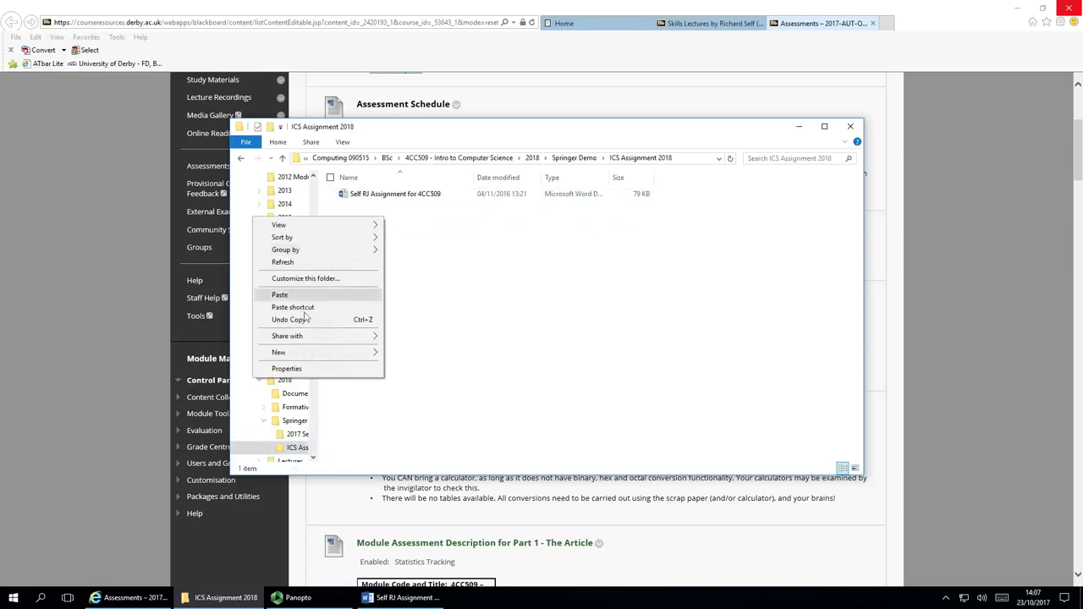
pyautogui.click(282, 294)
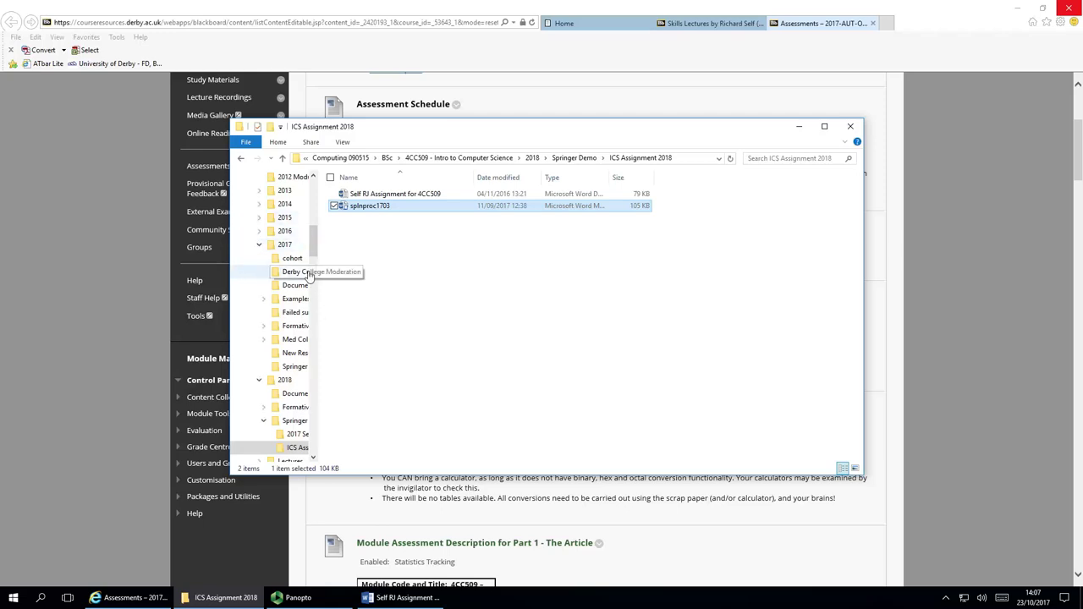
# Widen File Explorer's navigation pane so names like Derby College Moderation show in full.
pyautogui.moveTo(326, 286); pyautogui.dragTo(517, 286)
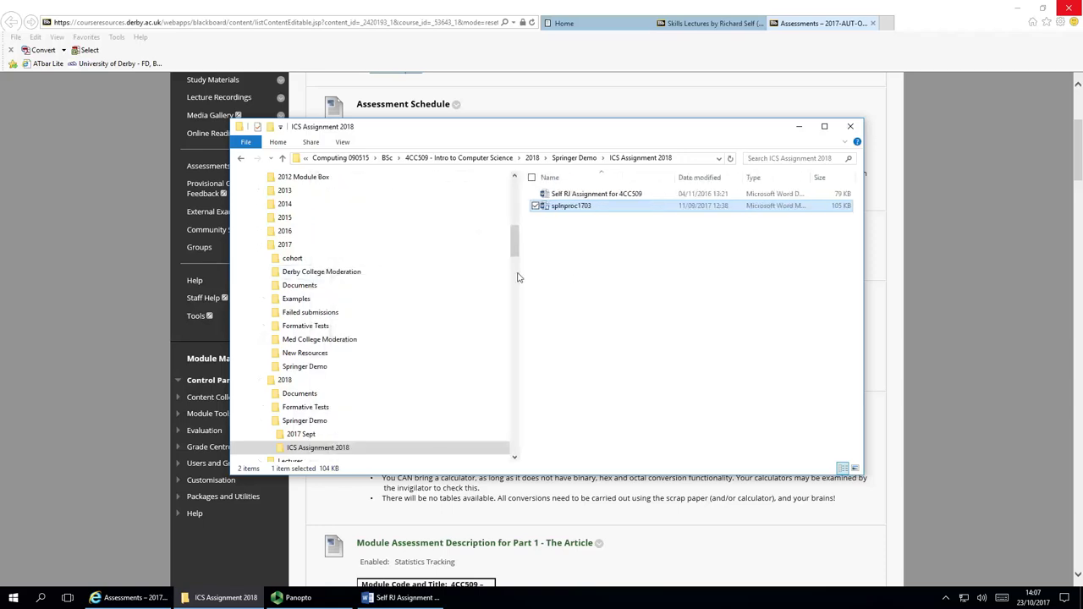
pyautogui.scroll(1, 397, 232)
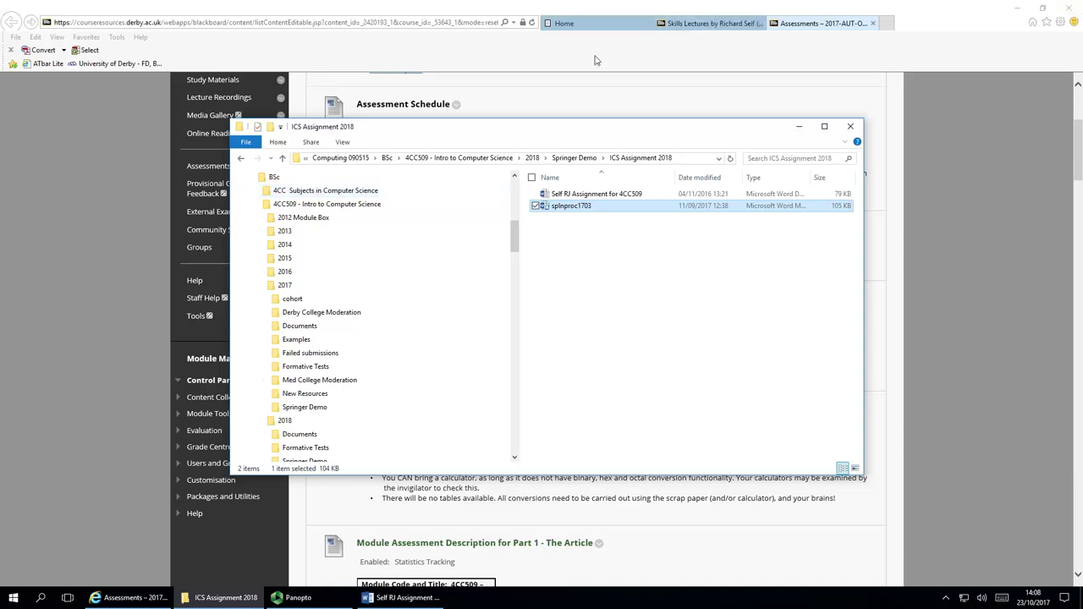
# Minimise Internet Explorer and the Explorer window, then bring back only the ICS Assignment 2018 folder.
pyautogui.click(1020, 10)
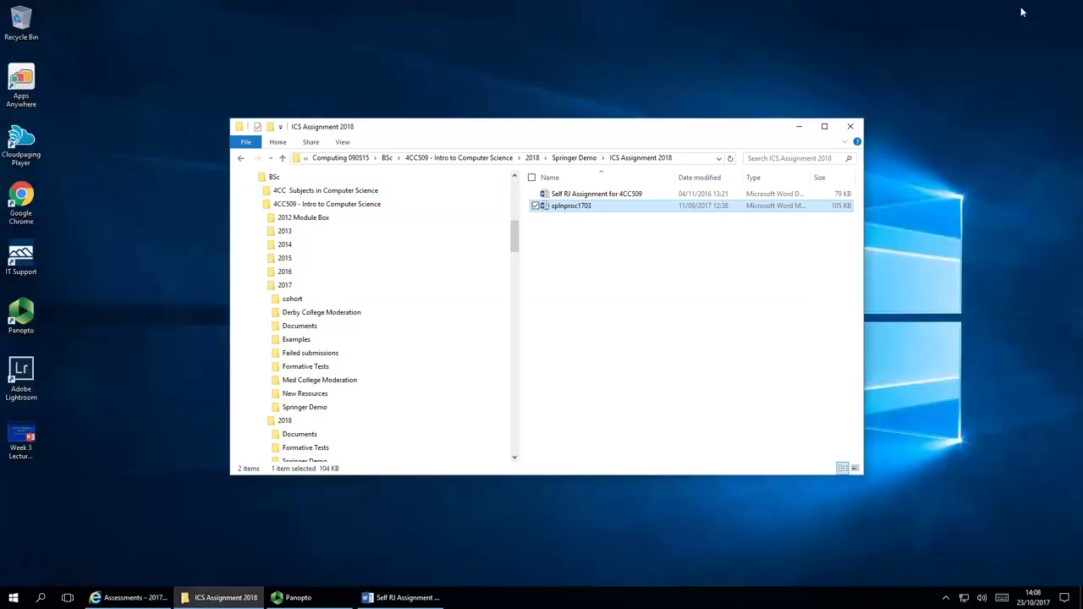
pyautogui.click(799, 126)
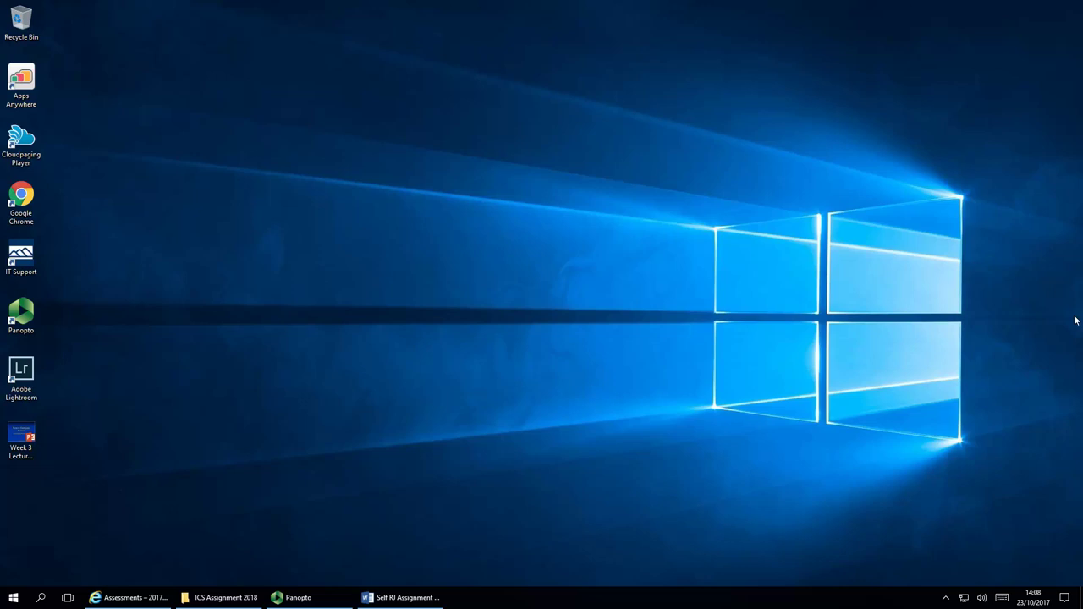
pyautogui.click(226, 599)
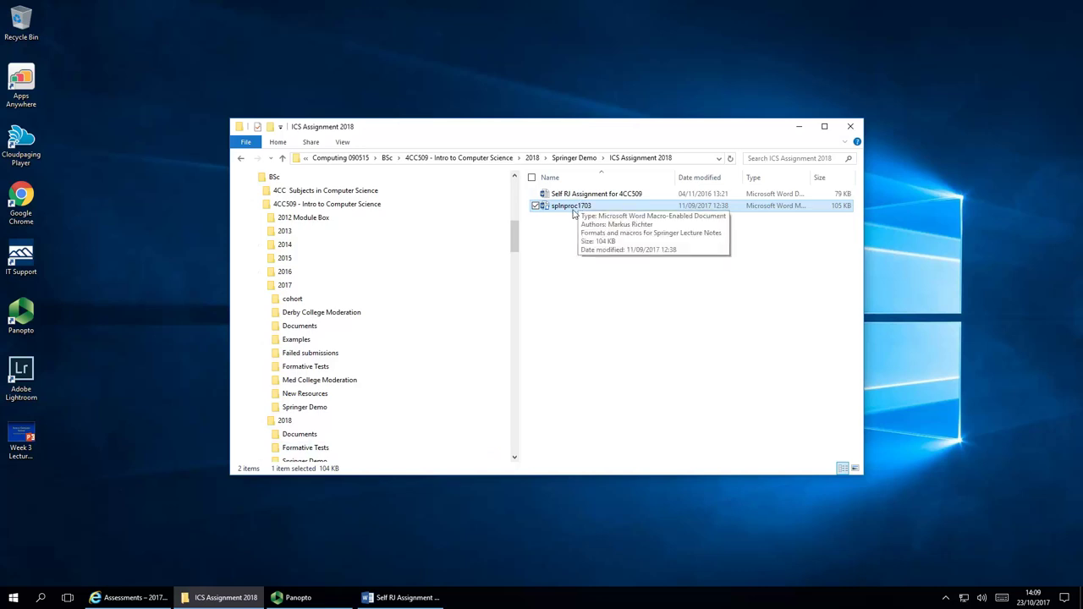
# Open splnproc1703 in Word and enable both editing and its macro content.
pyautogui.rightClick(573, 214)
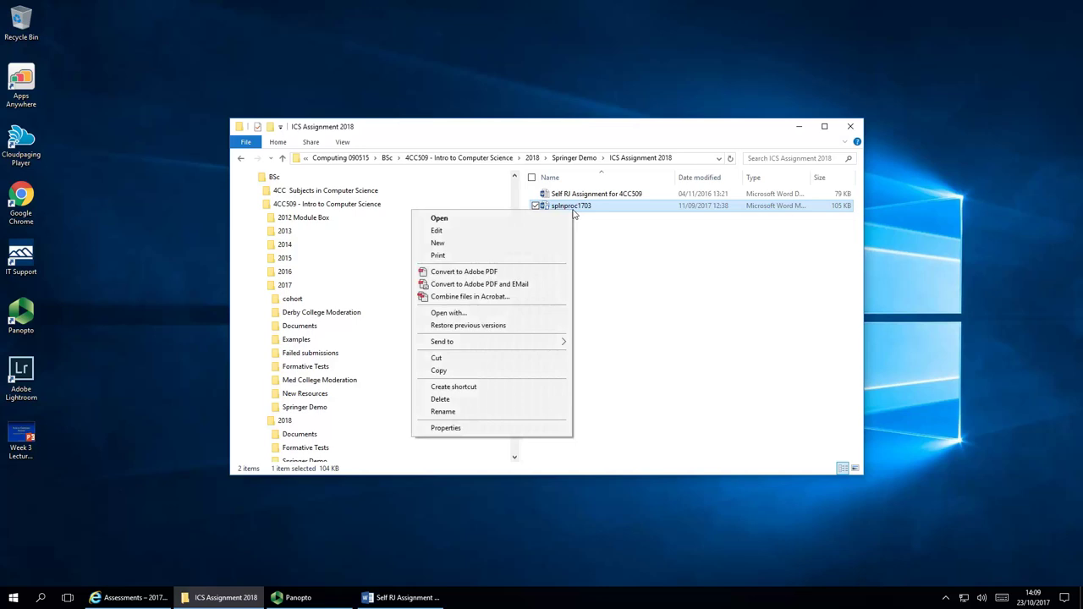
pyautogui.click(466, 224)
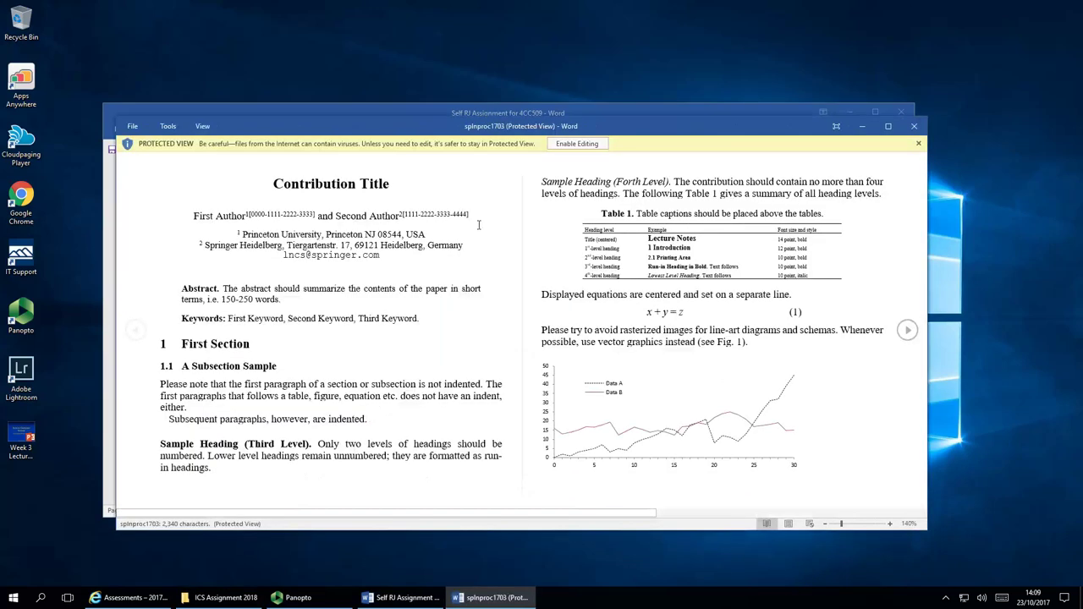
pyautogui.click(591, 146)
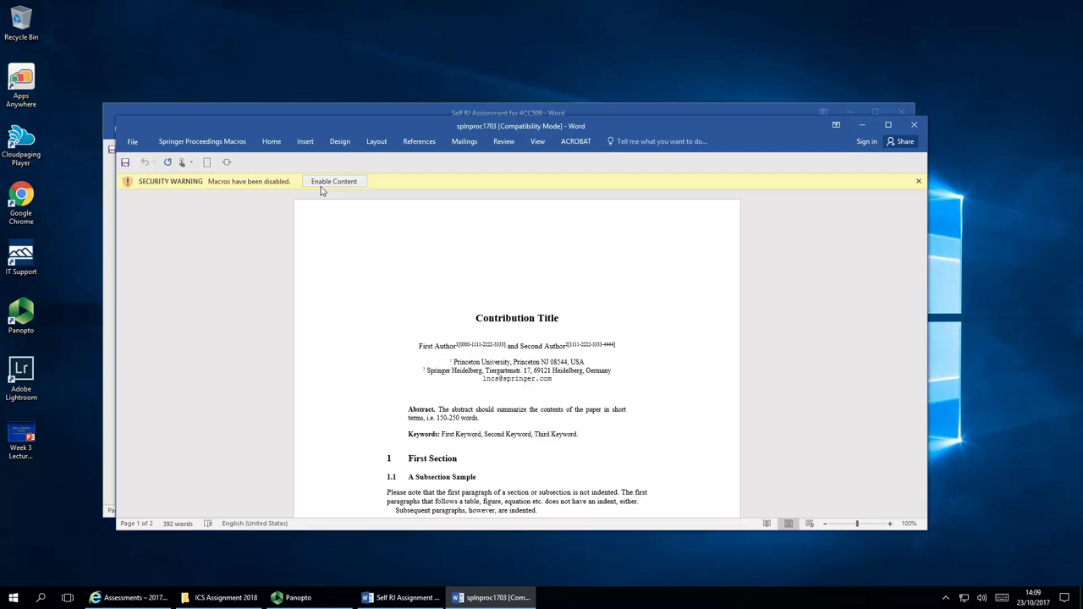
pyautogui.click(324, 185)
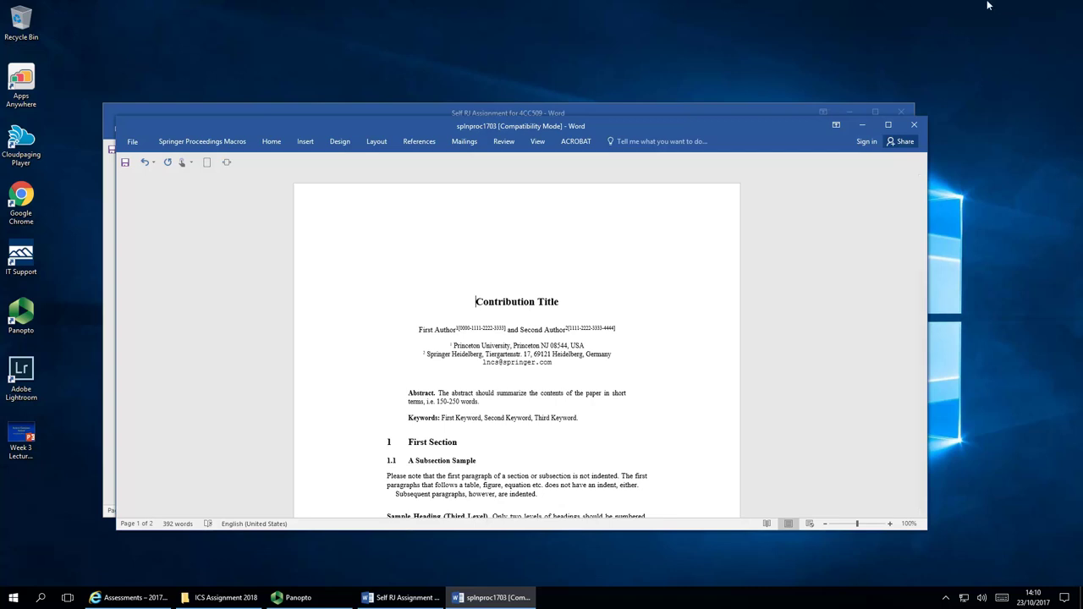
# Open the SPLNPROC Word 2007-2010 Technical Instructions PDF from the 2018 > Springer Demo folder.
pyautogui.click(229, 600)
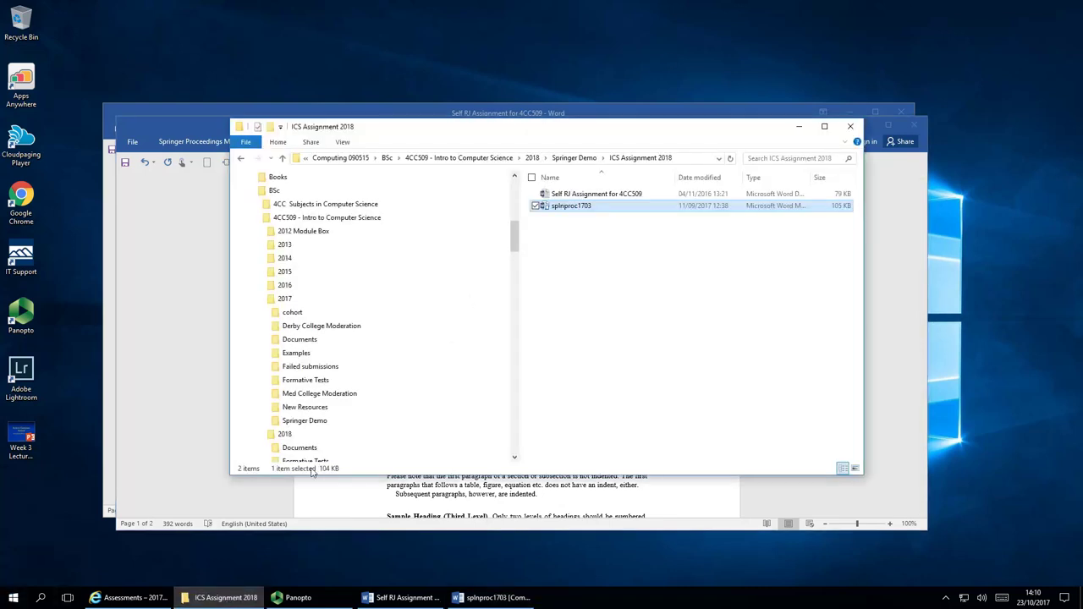
pyautogui.scroll(-1, 309, 448)
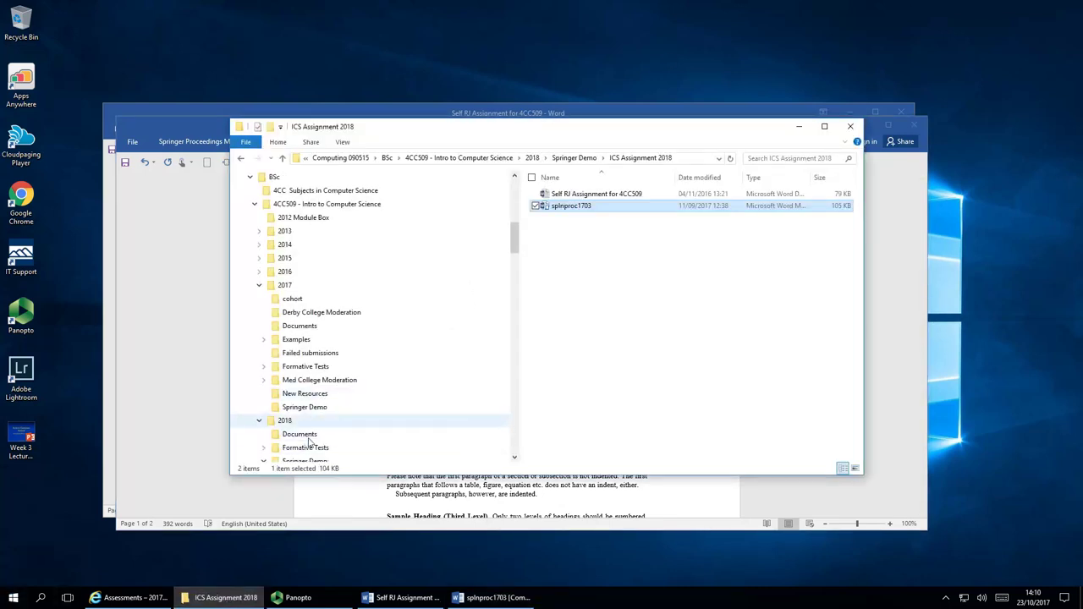
pyautogui.click(307, 450)
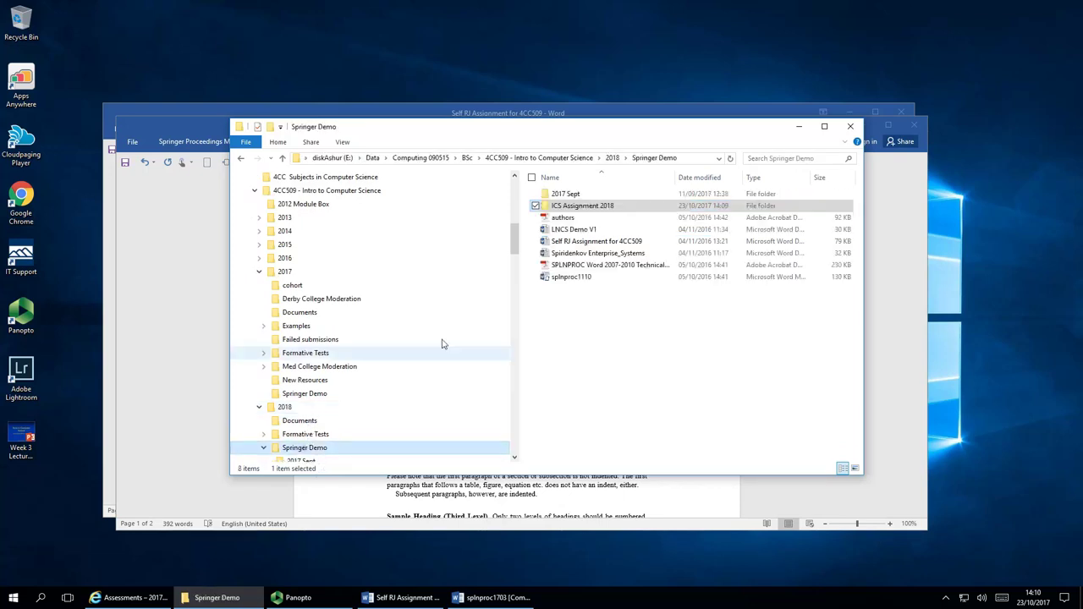
pyautogui.click(563, 267)
pyautogui.doubleClick(563, 267)
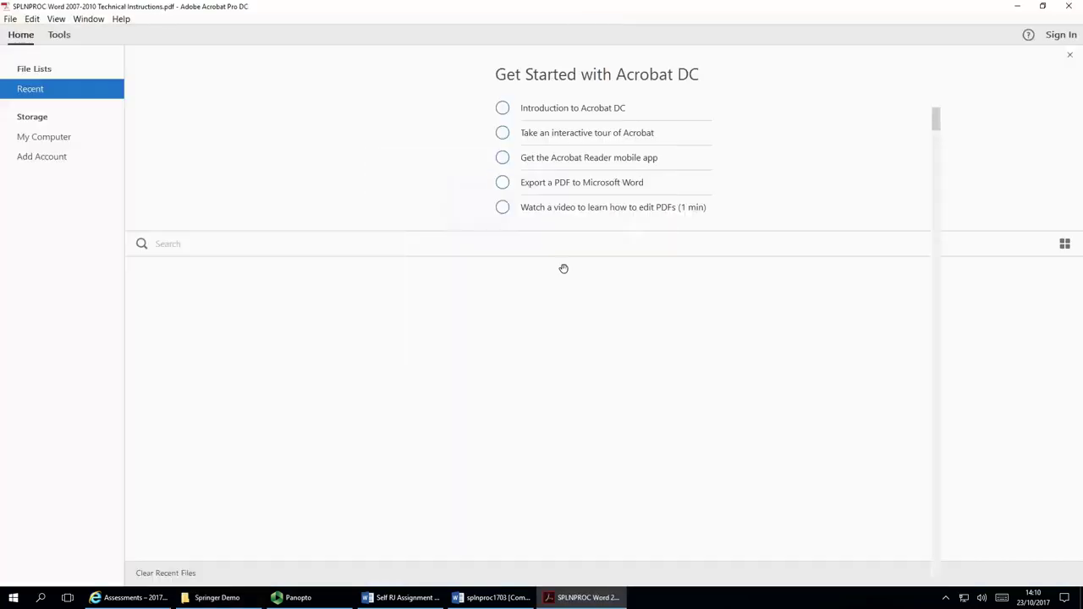
# Close the technical instructions and open authors.pdf, Springer's author guidelines, in Acrobat.
pyautogui.scroll(-1, 584, 409)
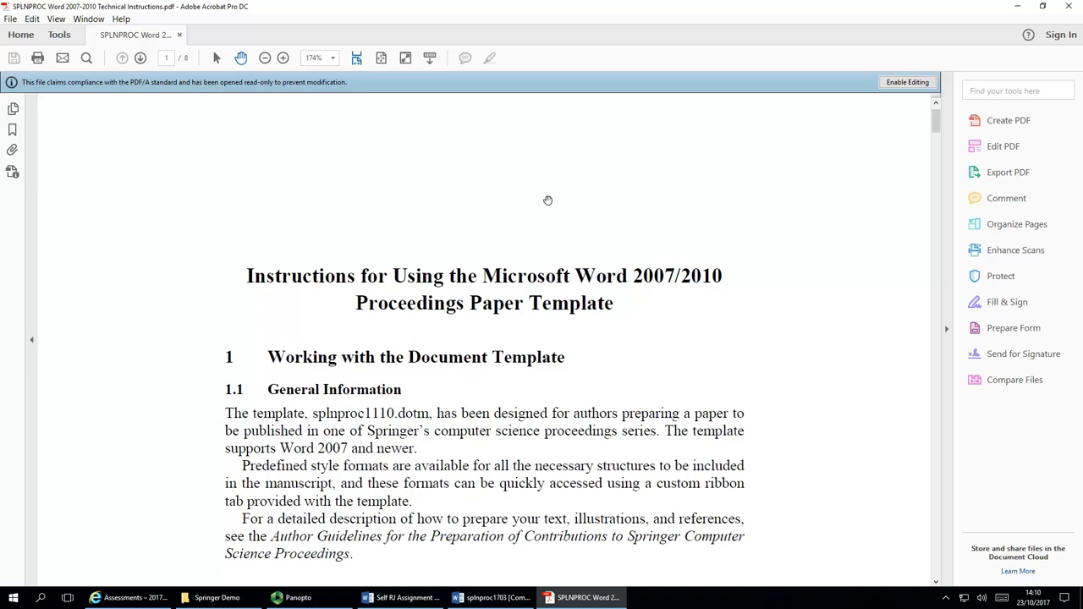
pyautogui.click(1068, 6)
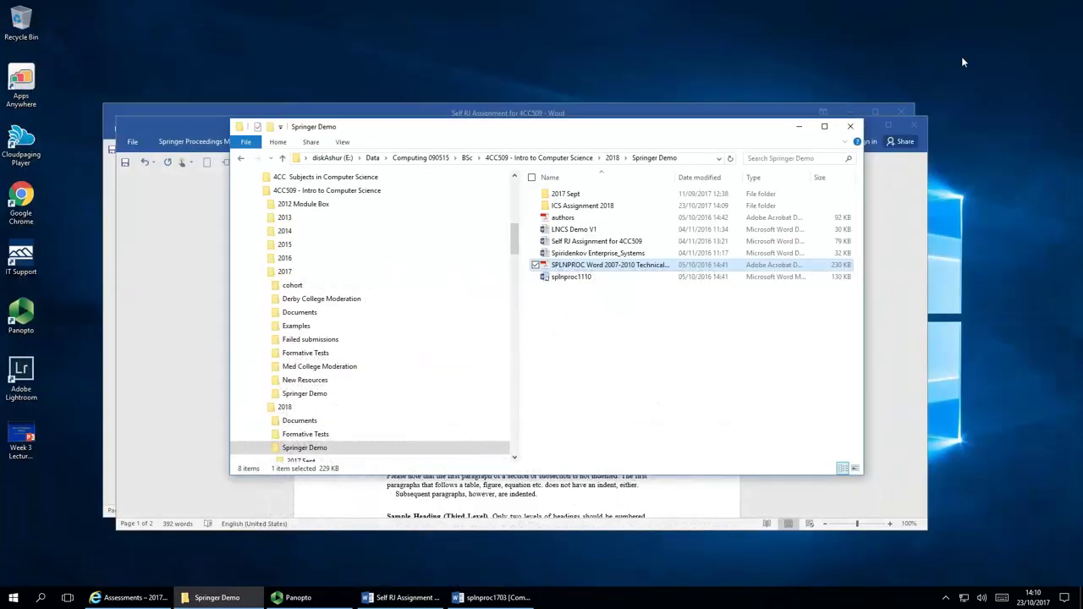
pyautogui.doubleClick(582, 218)
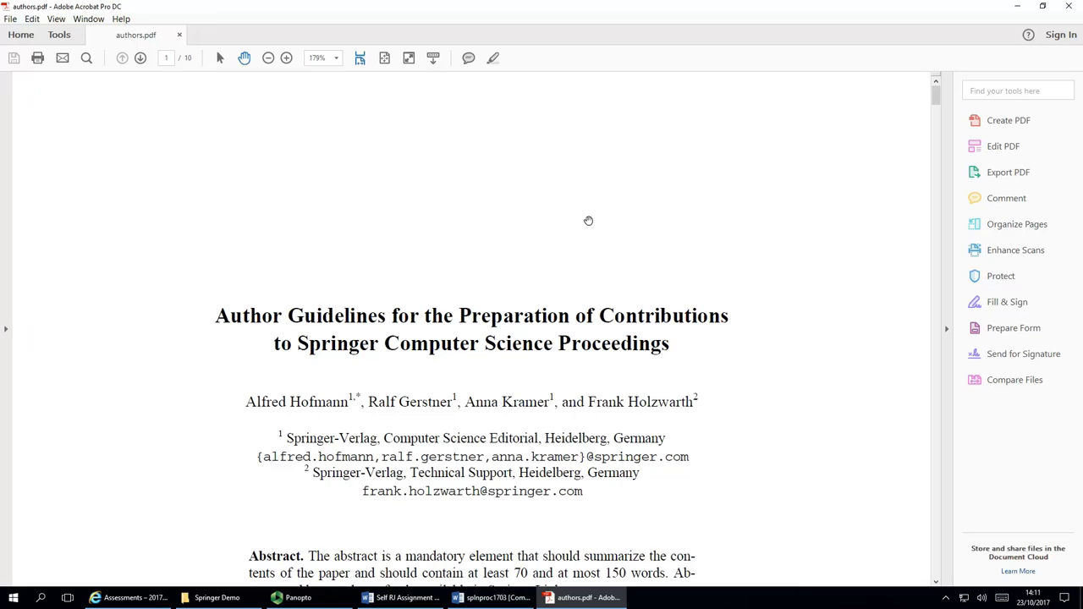
pyautogui.scroll(-1, 631, 222)
pyautogui.scroll(-1, 635, 222)
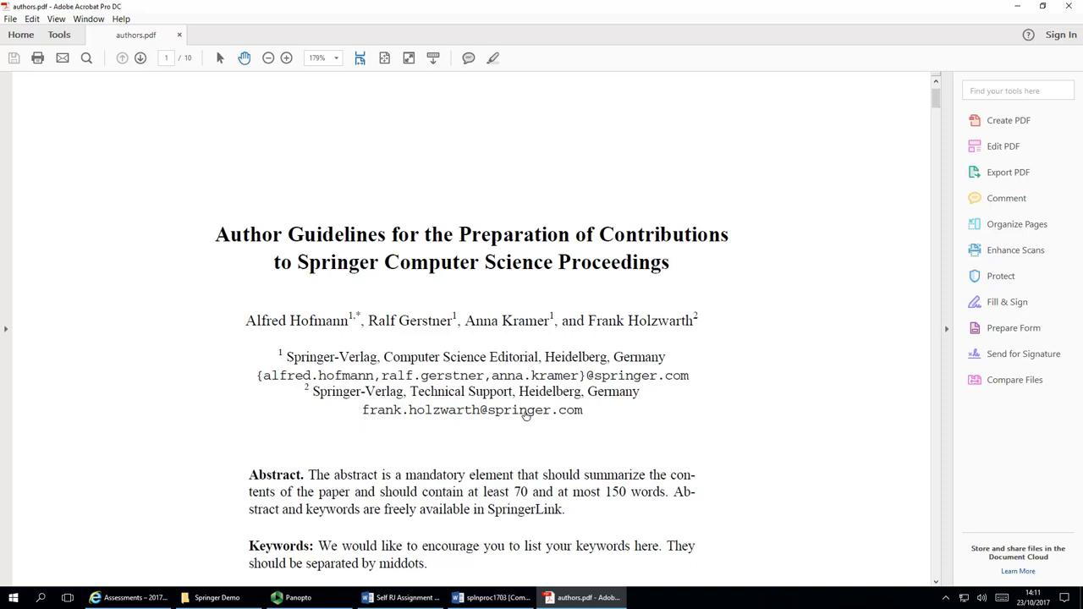
pyautogui.scroll(-2, 580, 415)
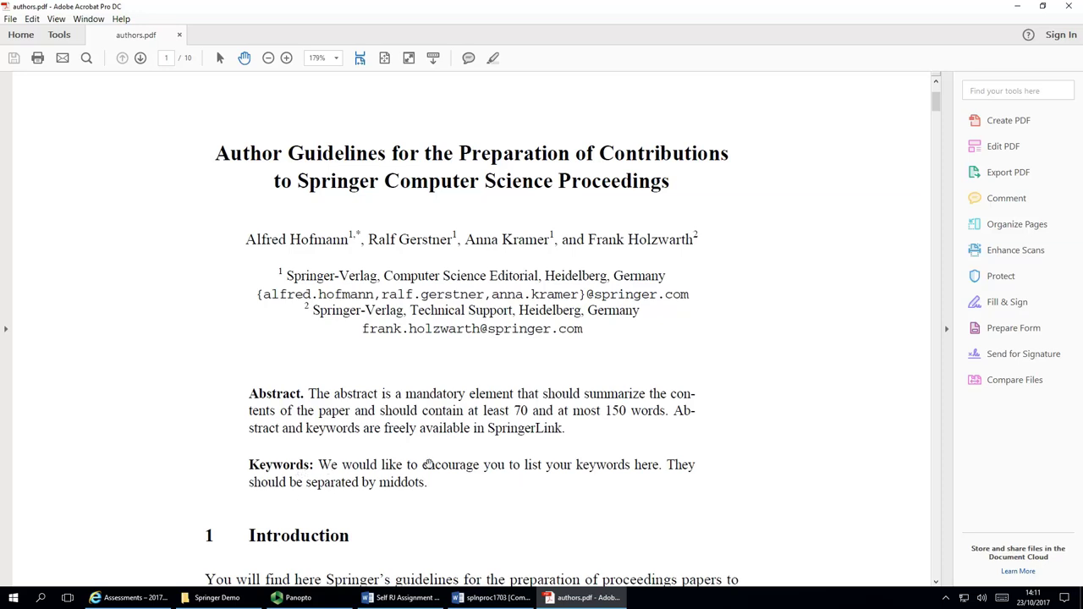
pyautogui.scroll(-2, 343, 503)
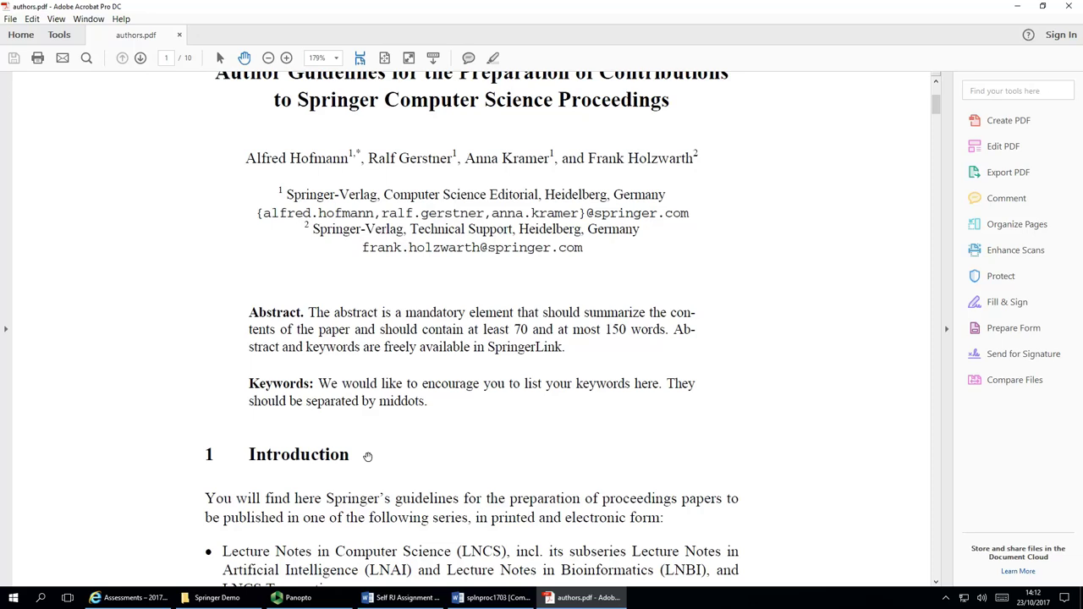
# Scroll authors.pdf to page 2, showing Preparation of Your Paper, the heading rules and Table 1.
pyautogui.scroll(-3, 368, 457)
pyautogui.scroll(-5, 377, 466)
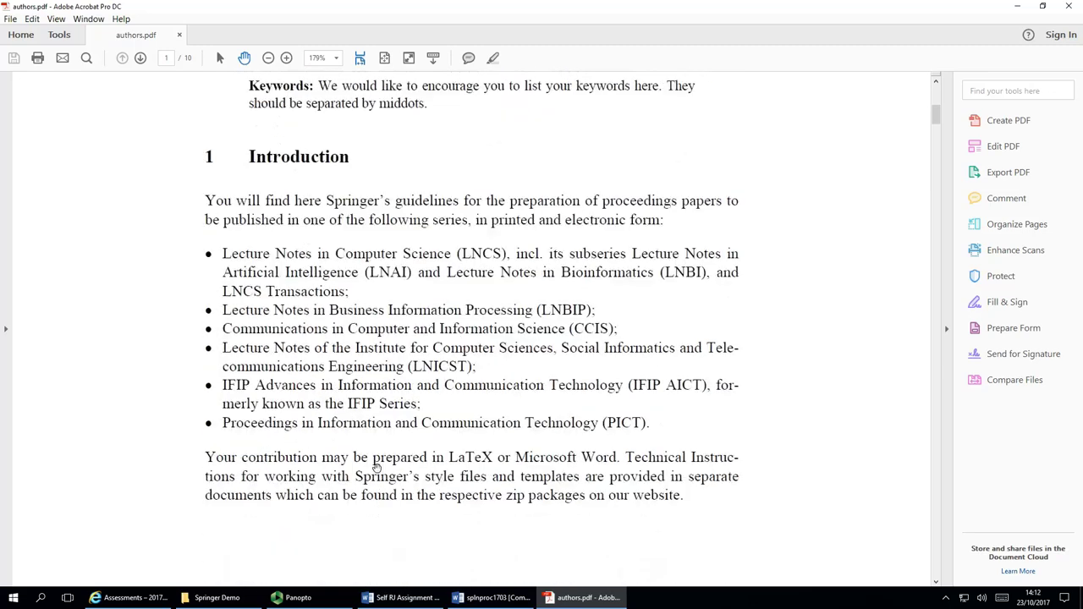
pyautogui.scroll(-8, 377, 465)
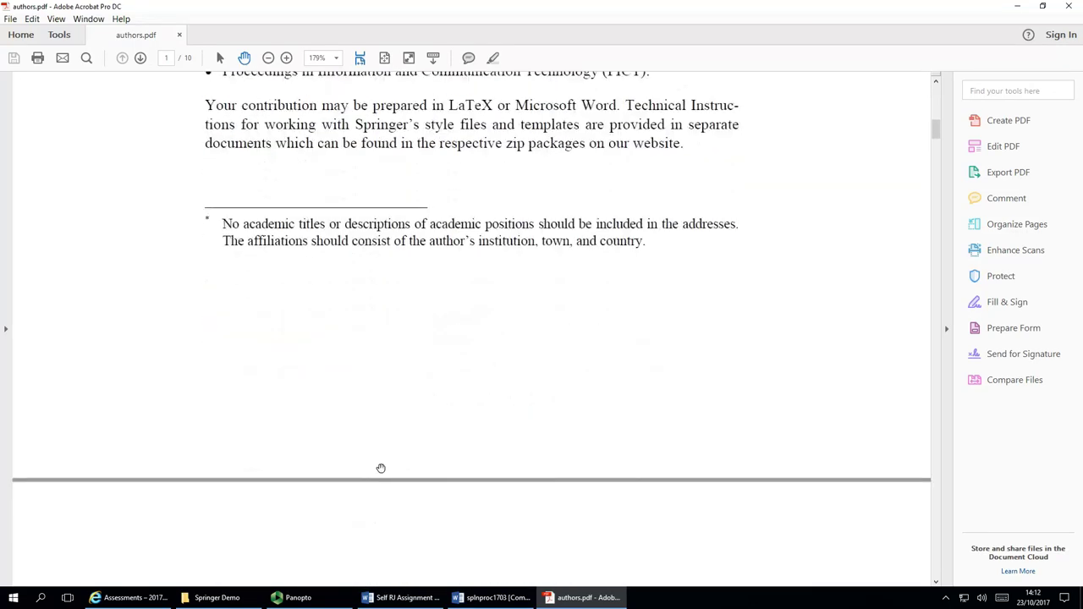
pyautogui.scroll(-2, 381, 468)
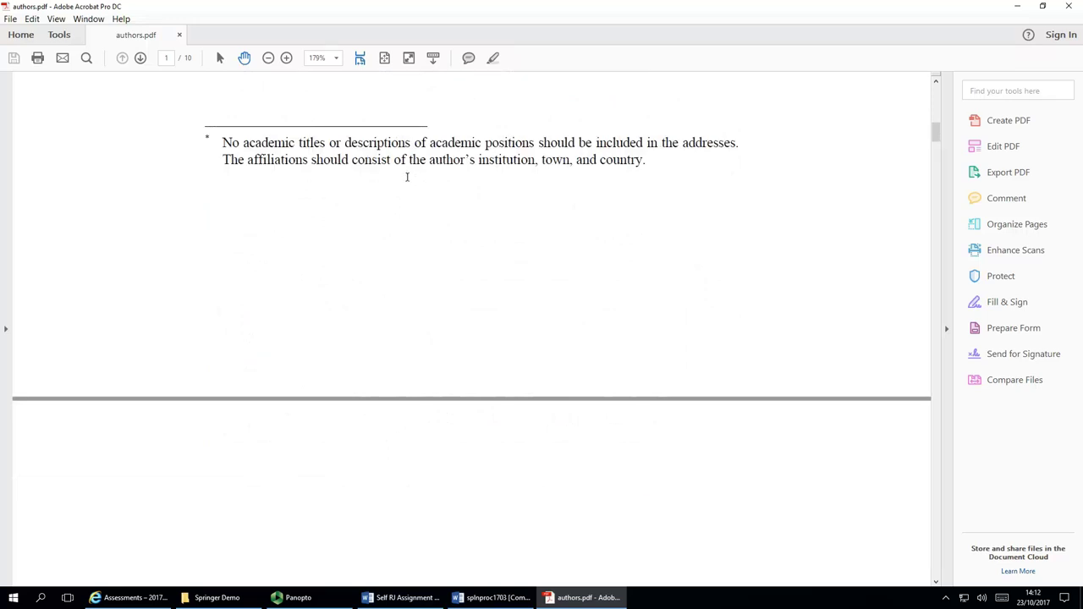
pyautogui.scroll(-6, 411, 176)
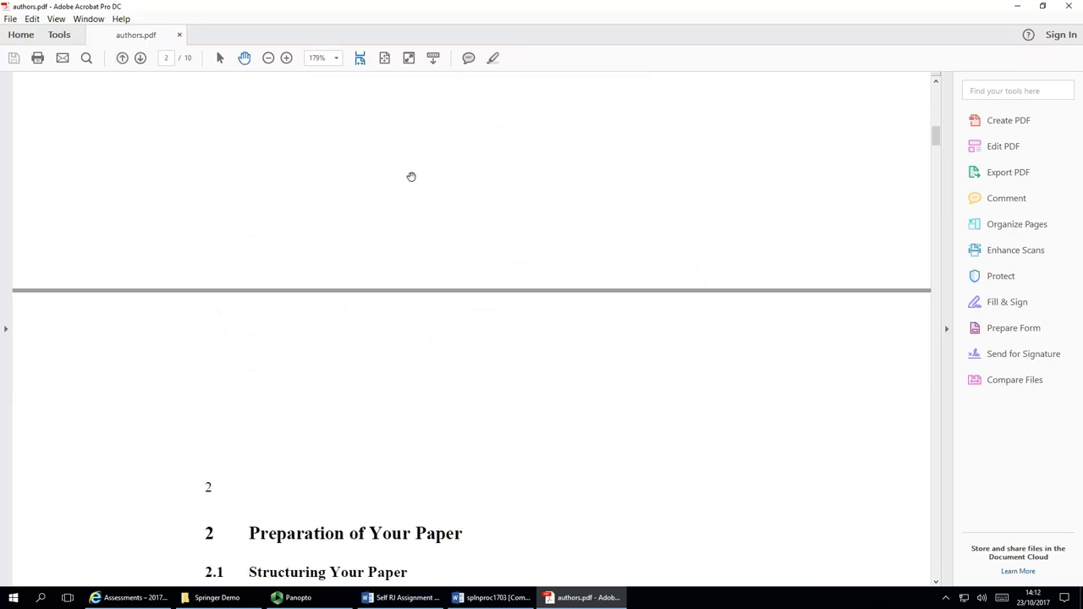
pyautogui.scroll(-3, 417, 169)
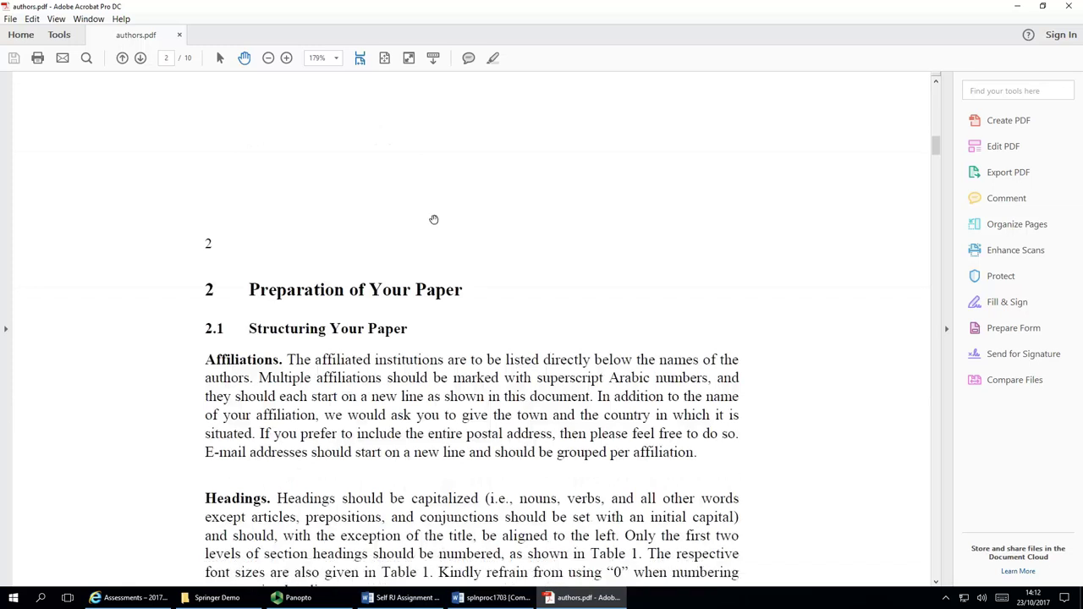
pyautogui.scroll(-3, 441, 221)
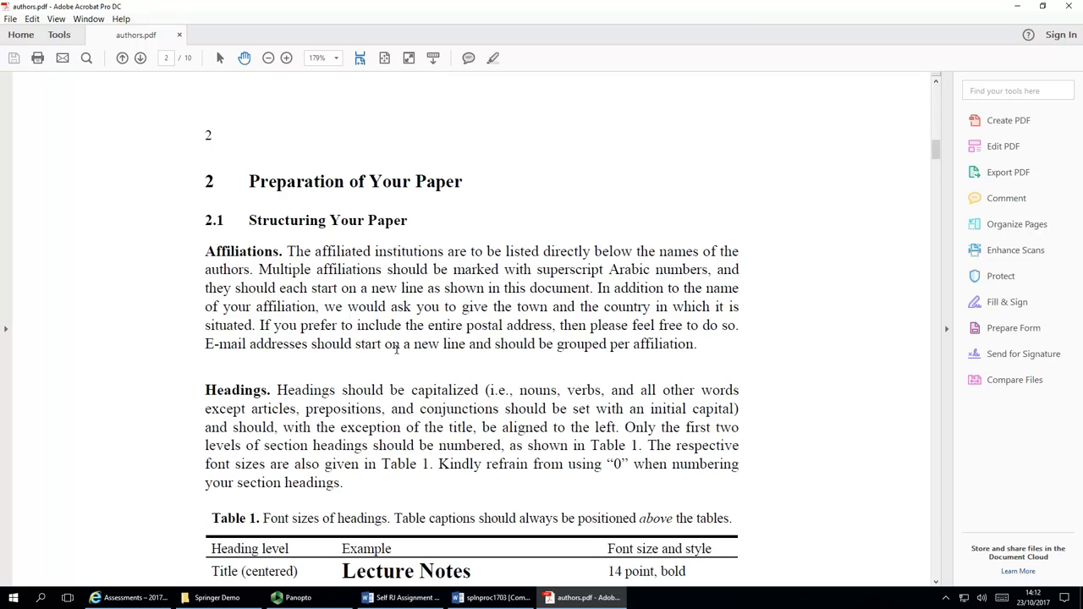
# Close Acrobat, maximise splnproc1703 in Word and delete all its sample text, leaving 0 words.
pyautogui.click(1070, 7)
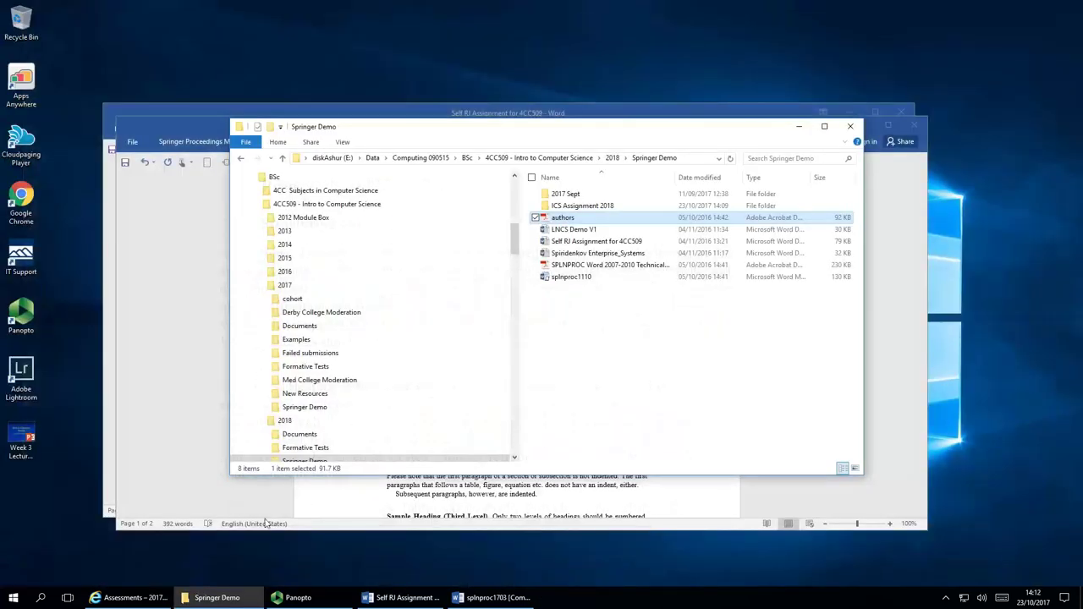
pyautogui.click(167, 471)
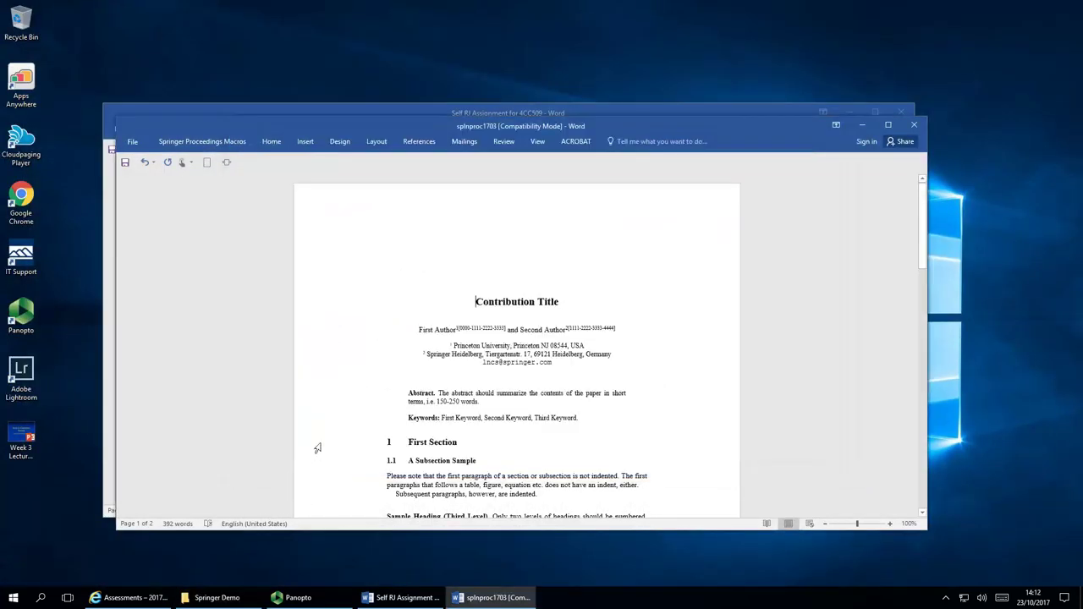
pyautogui.doubleClick(711, 125)
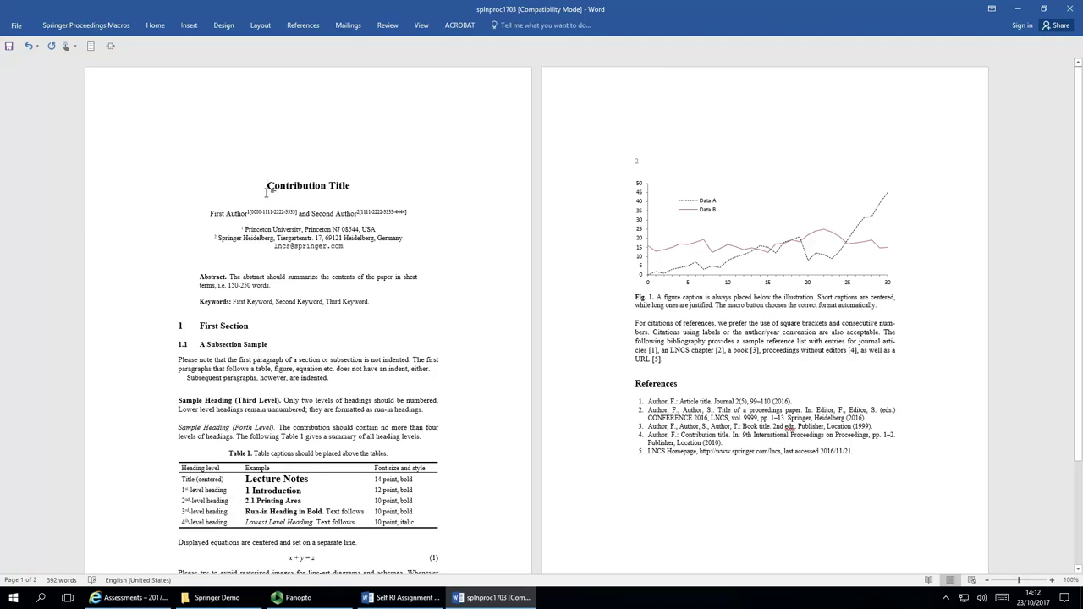
pyautogui.moveTo(266, 191); pyautogui.dragTo(885, 458)
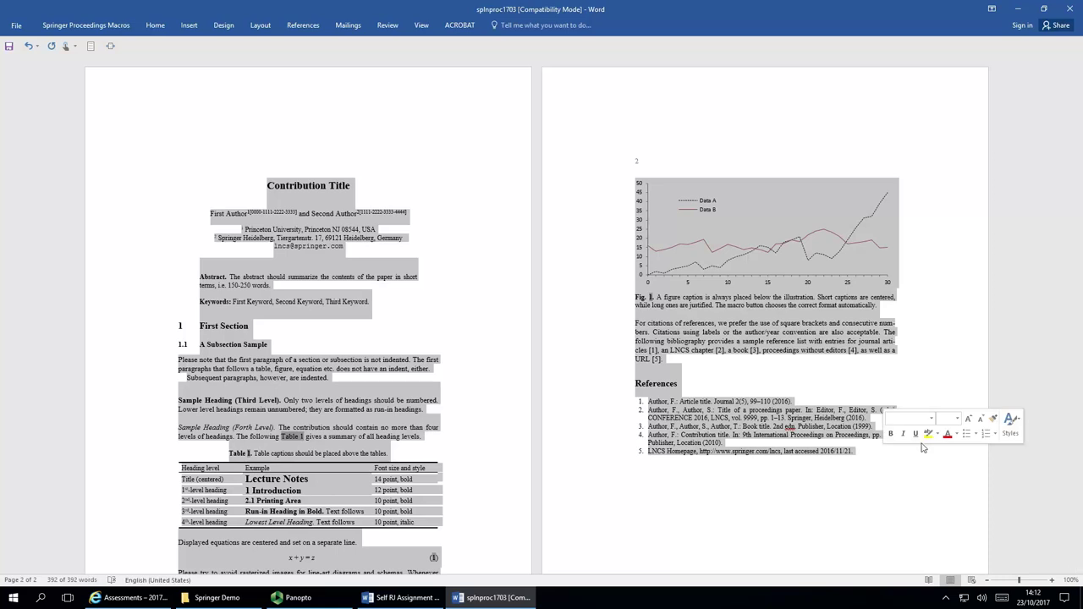
pyautogui.press('Delete')
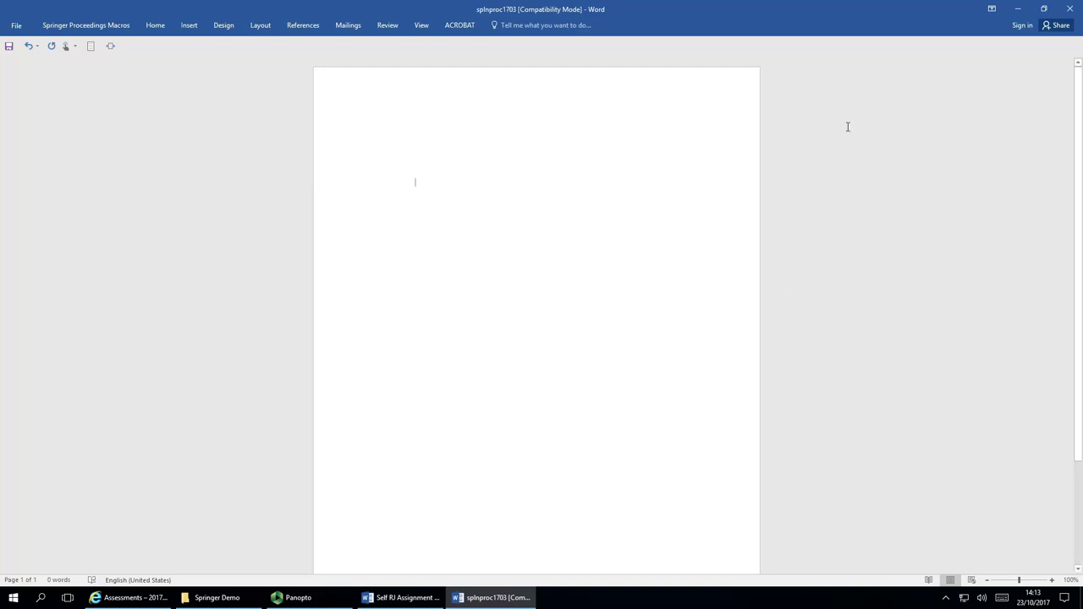
# Bring the Self RJ Assignment for 4CC509 article to the front and maximize its window.
pyautogui.click(410, 598)
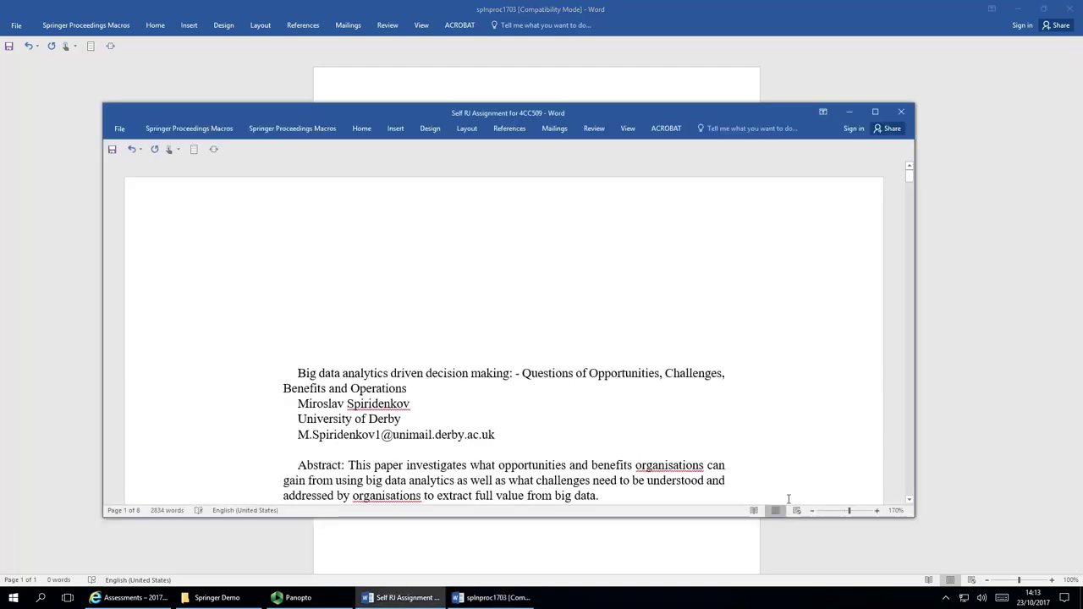
pyautogui.doubleClick(414, 109)
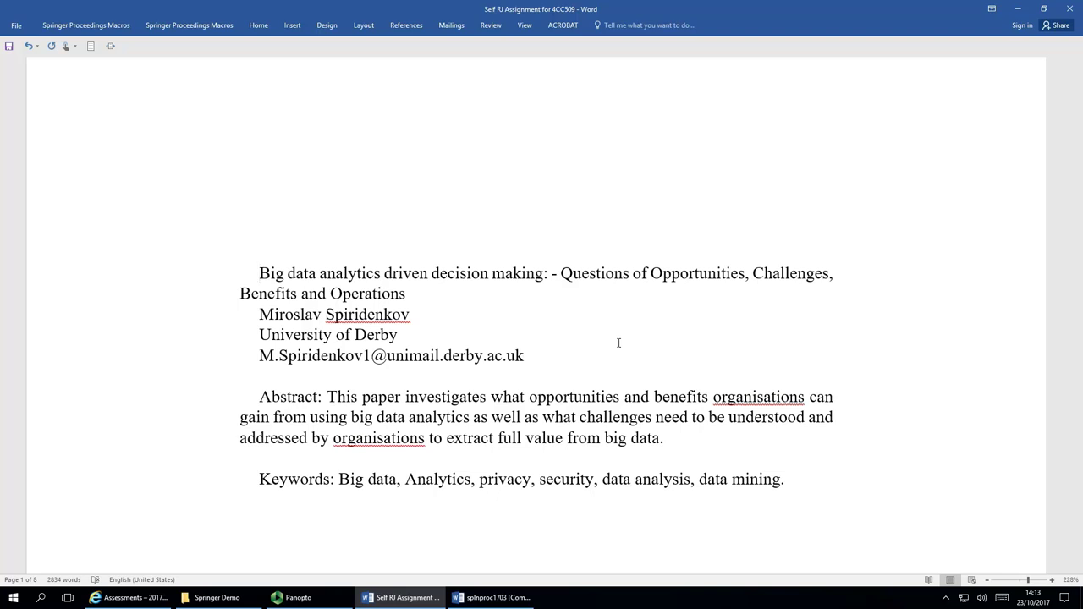
# Open the Enterprise_Systems example paper from the Springer Demo folder and review its title through abstract.
pyautogui.click(199, 598)
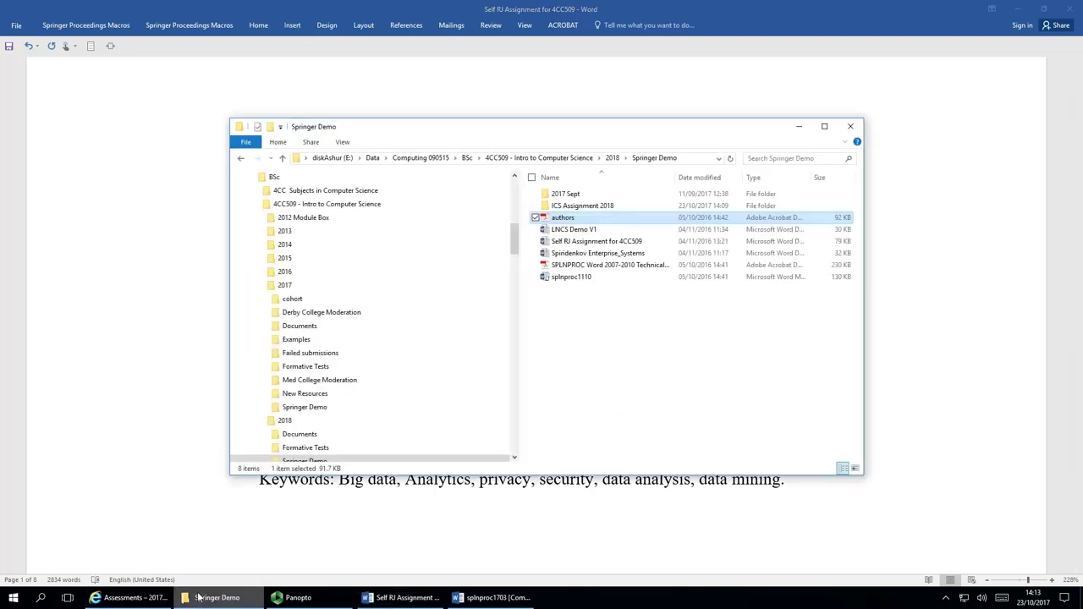
pyautogui.click(549, 255)
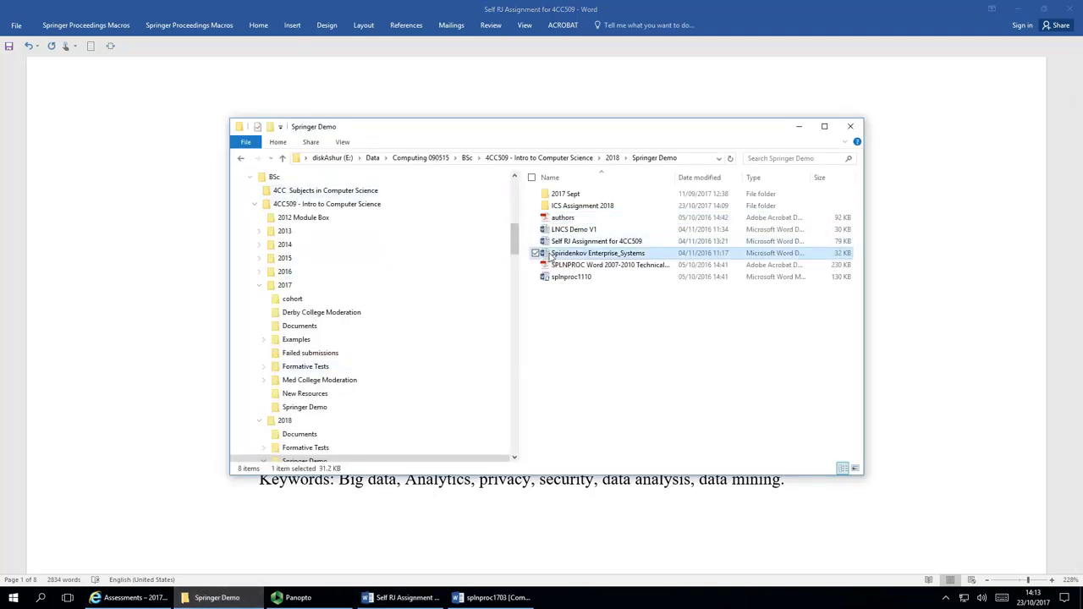
pyautogui.doubleClick(549, 256)
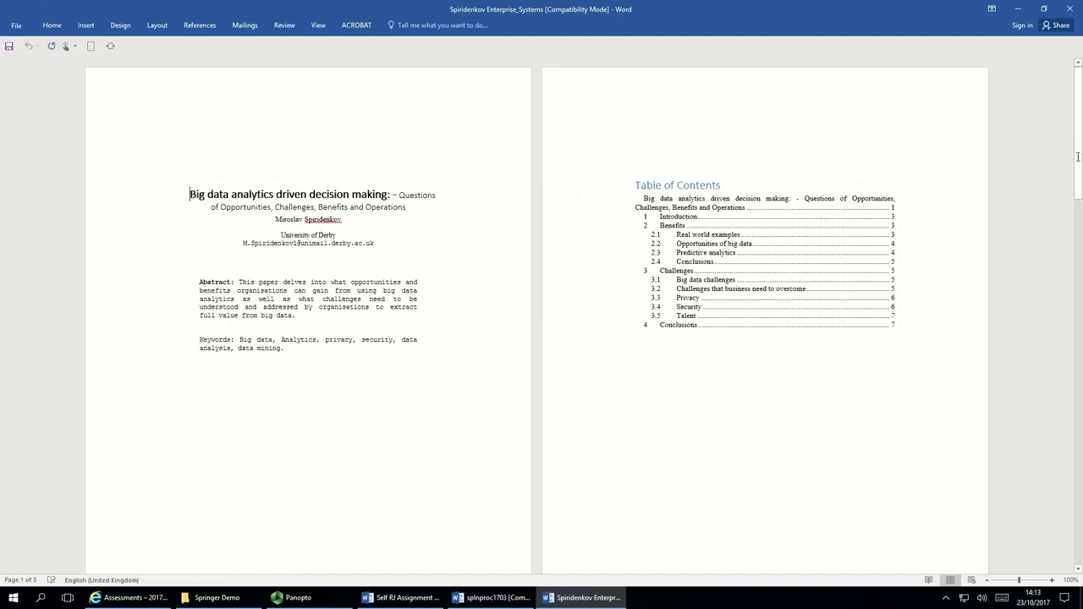
pyautogui.moveTo(1079, 146); pyautogui.dragTo(1080, 146)
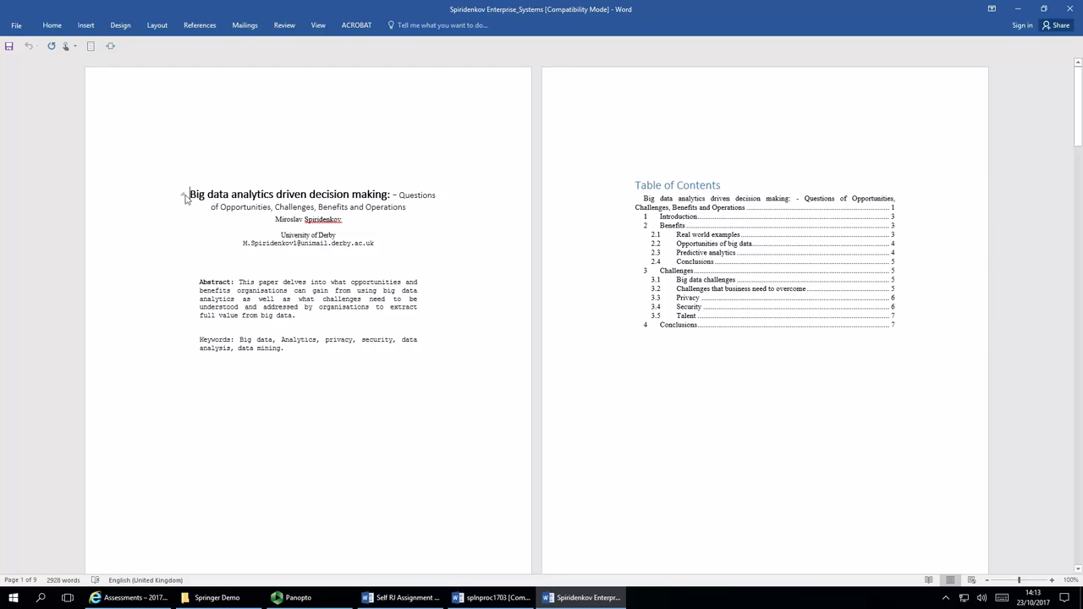
pyautogui.moveTo(188, 196); pyautogui.dragTo(224, 583)
pyautogui.moveTo(217, 598)
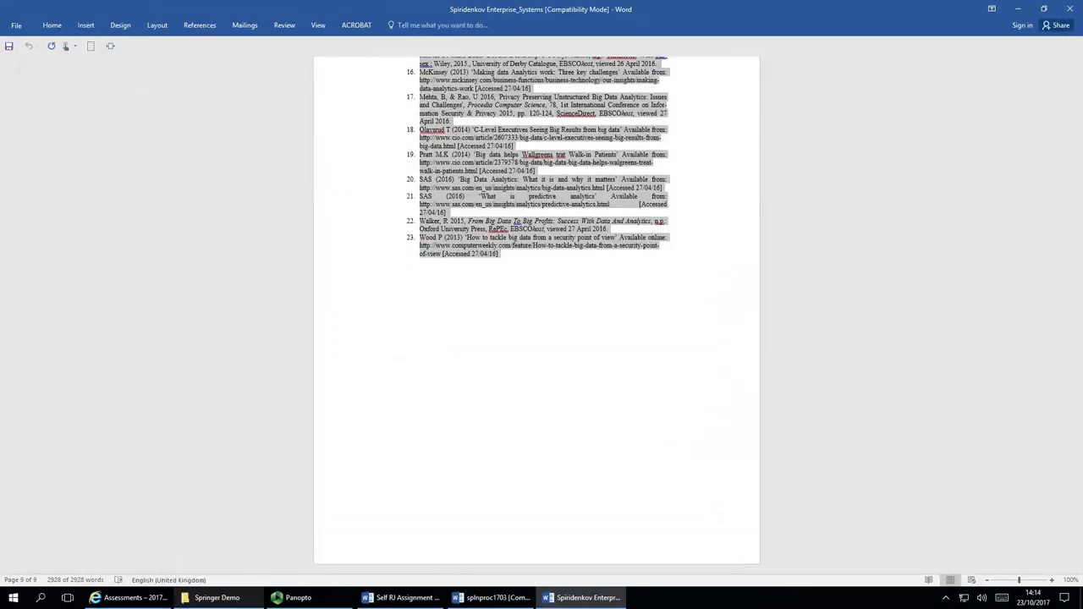
# Check the empty splnproc1703 template's paste menu, dismiss it unused, and return to Self RJ Assignment.
pyautogui.moveTo(501, 599)
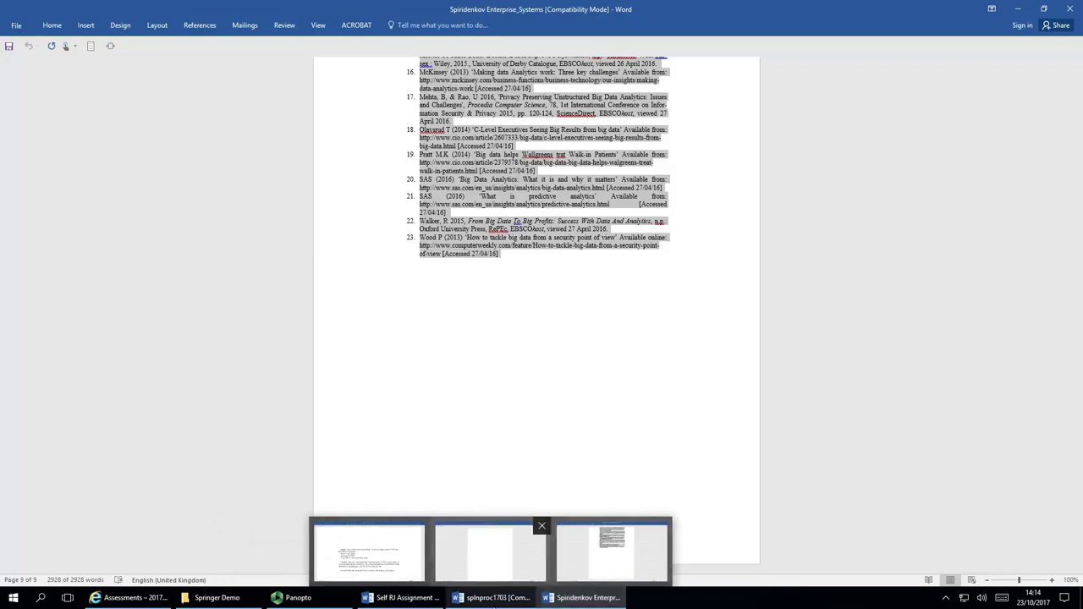
pyautogui.click(500, 599)
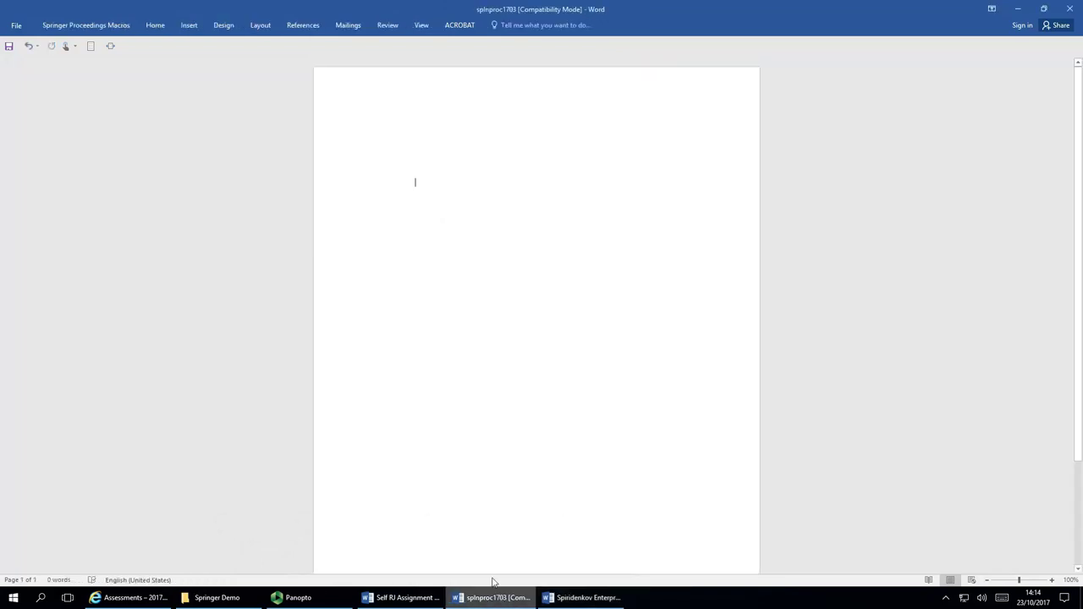
pyautogui.rightClick(423, 184)
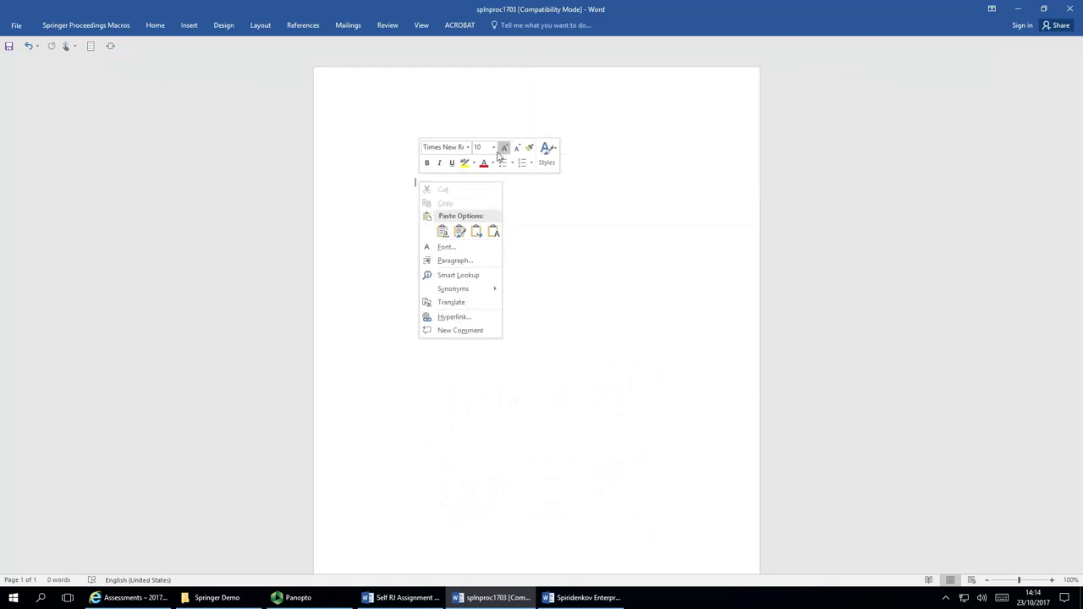
pyautogui.click(533, 203)
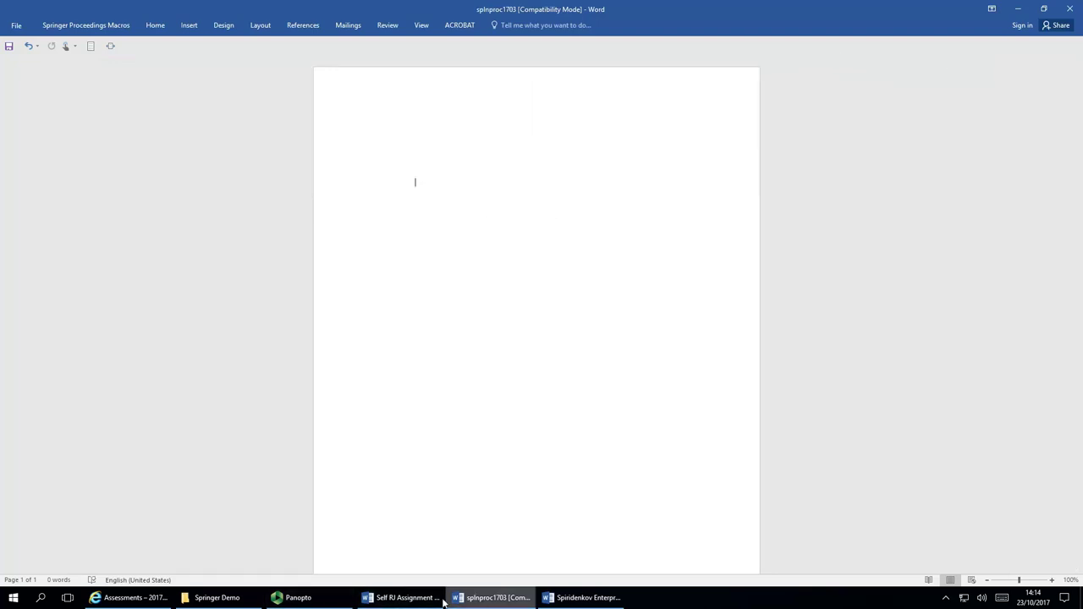
pyautogui.click(404, 597)
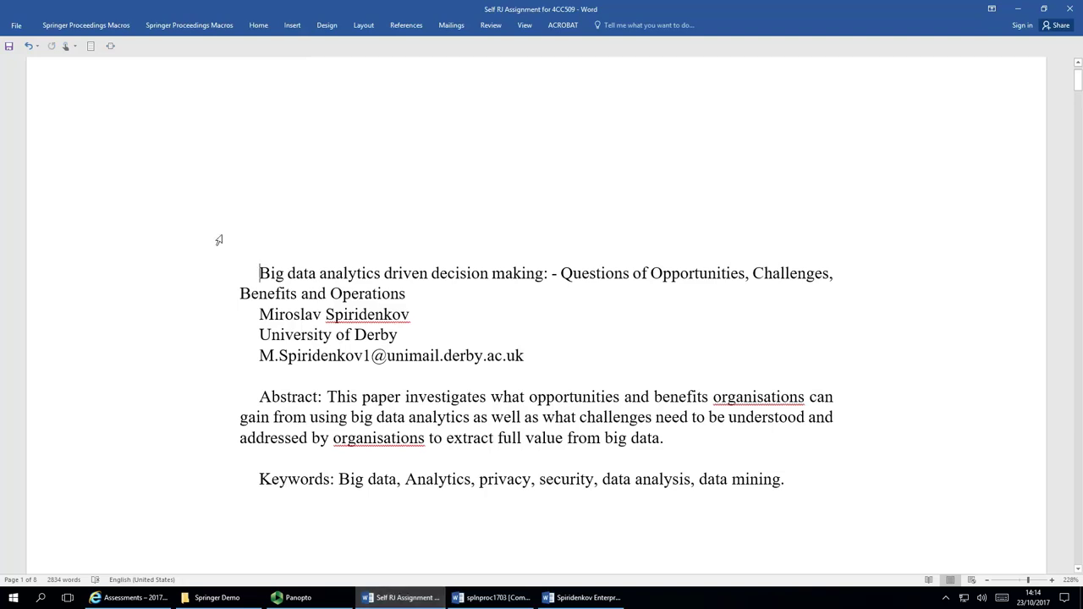
# Select all 2834 words of the Self RJ Assignment article with Ctrl+A and copy them.
pyautogui.hotkey('ctrl', 'a')
pyautogui.scroll(-15, 251, 436)
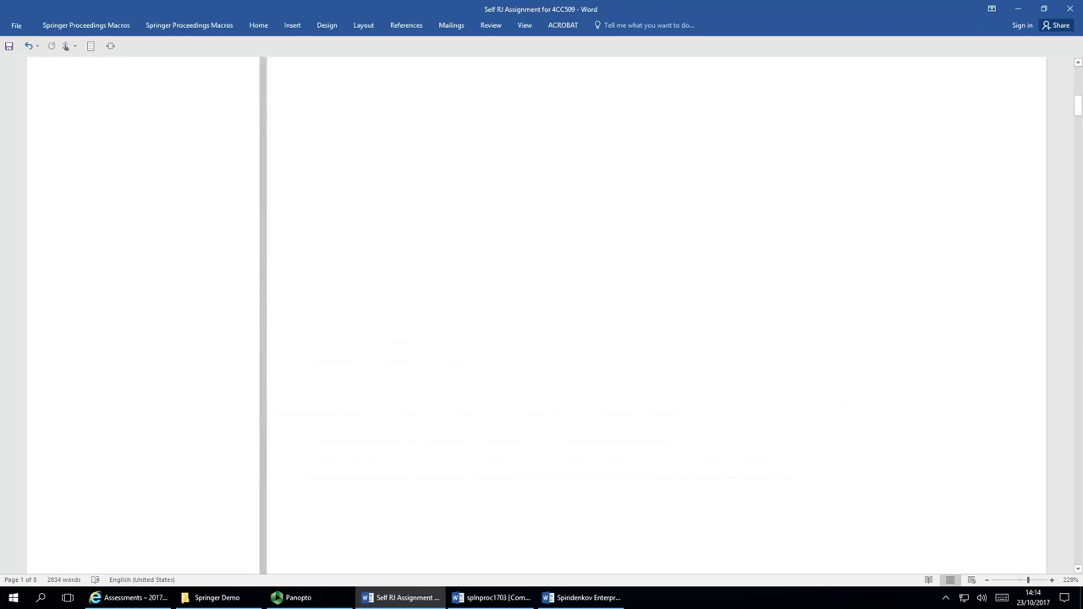
pyautogui.scroll(-5, 539, 313)
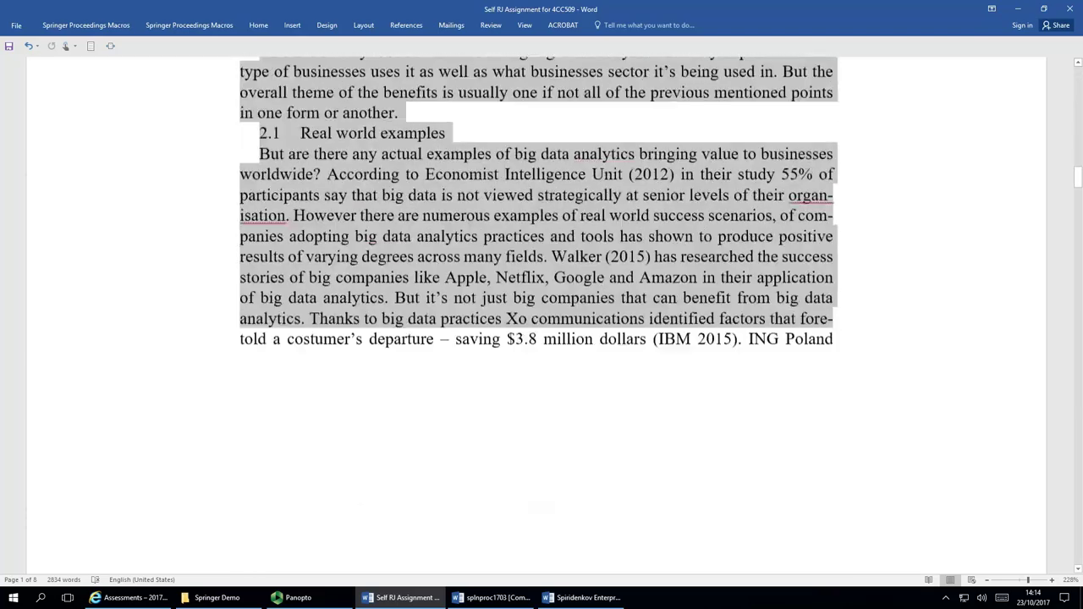
pyautogui.scroll(-15, 537, 313)
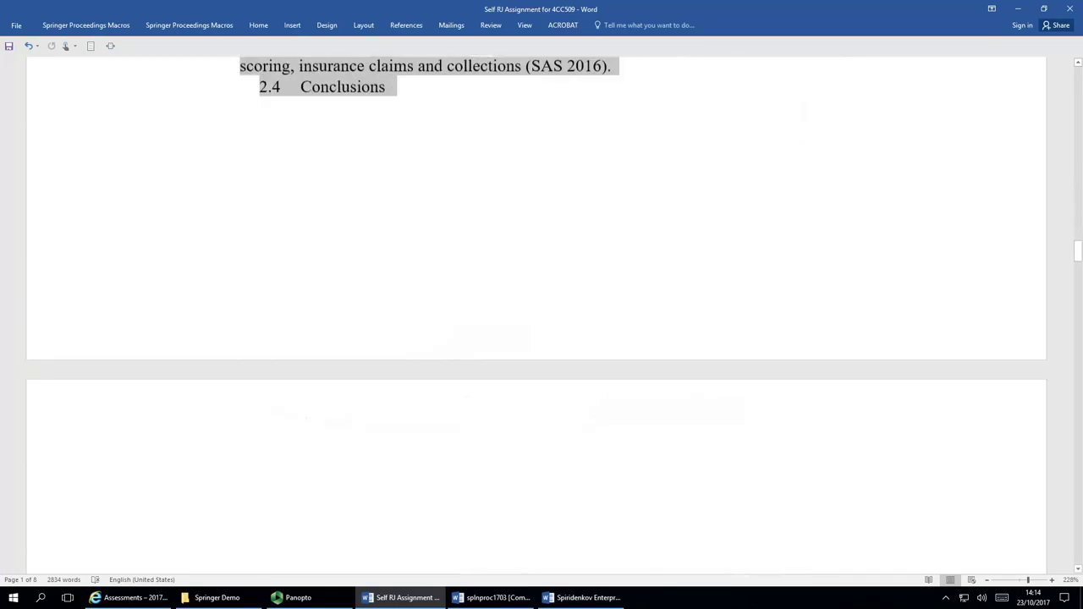
pyautogui.scroll(-20, 536, 314)
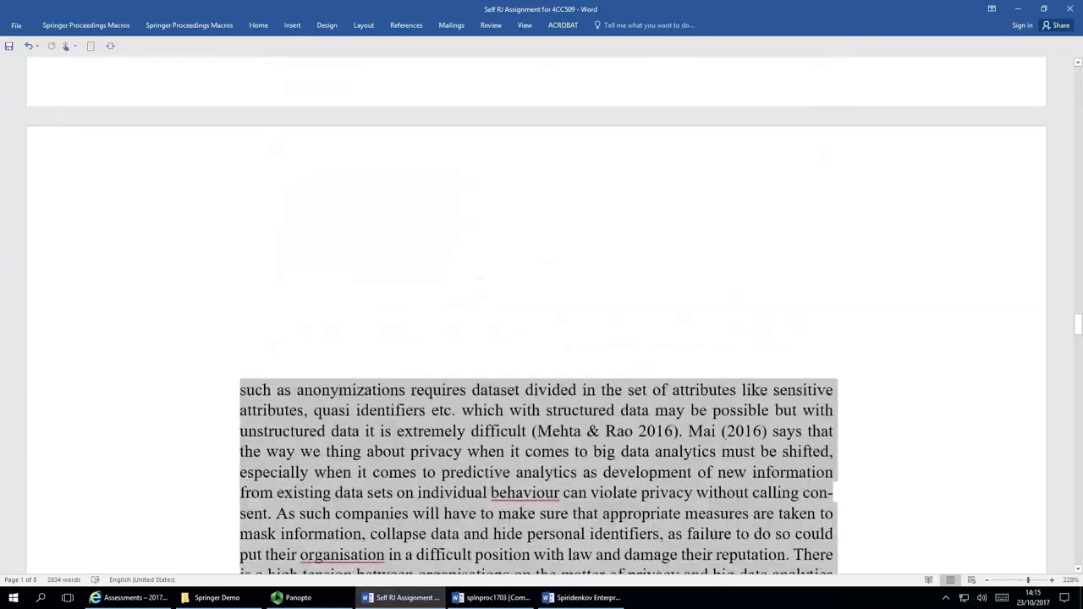
pyautogui.scroll(-20, 537, 313)
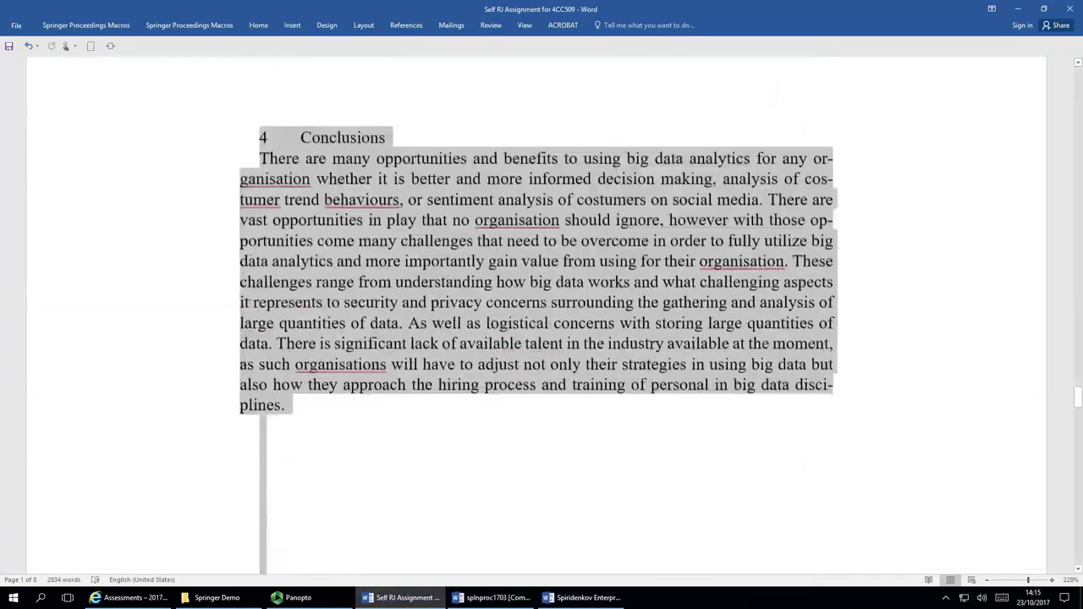
pyautogui.scroll(-20, 536, 313)
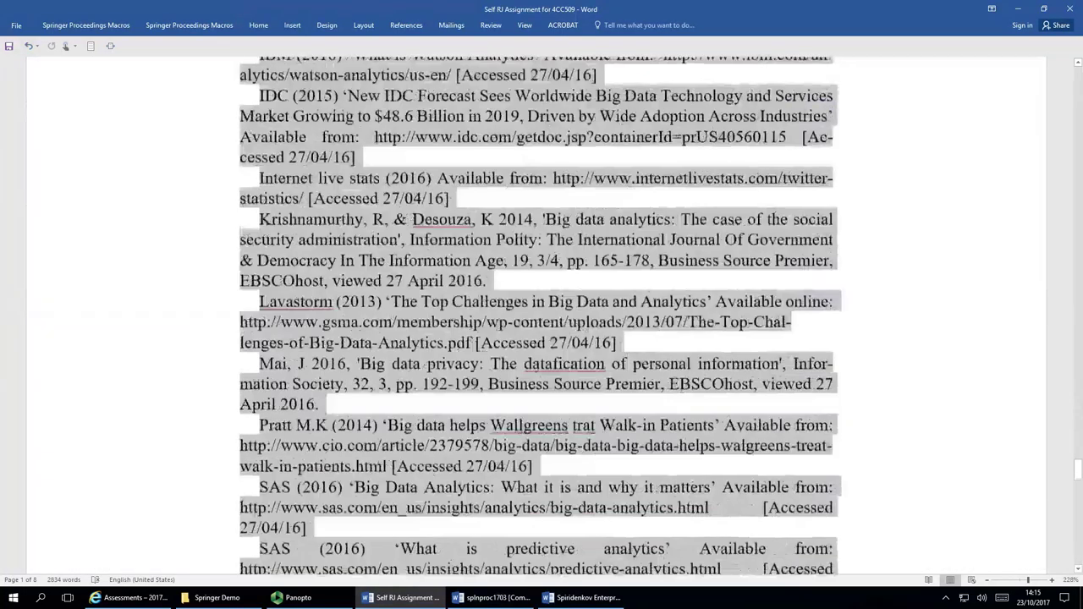
pyautogui.scroll(-20, 267, 403)
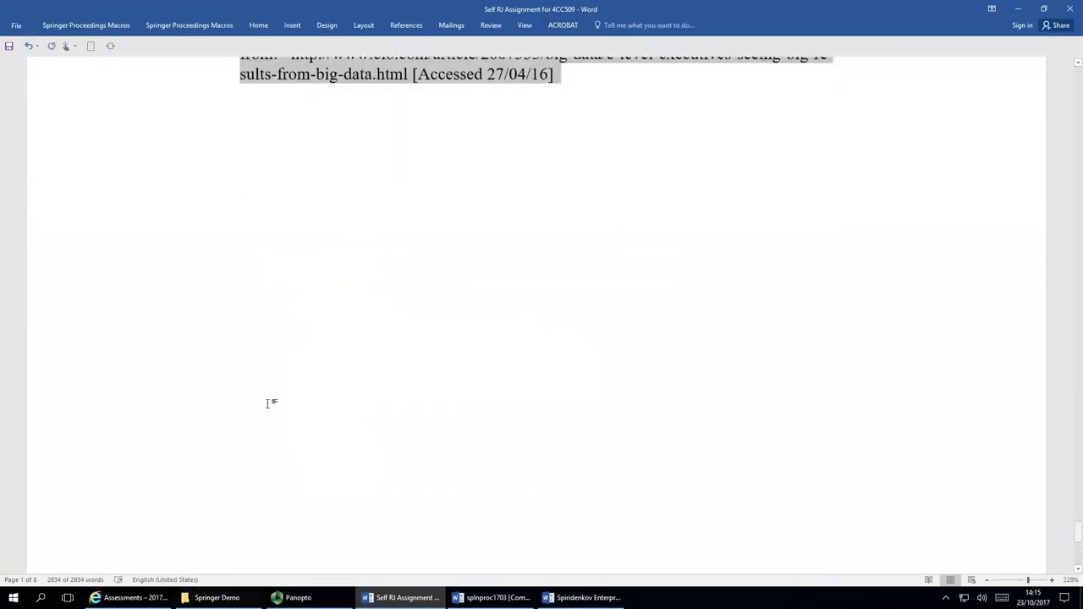
pyautogui.scroll(4, 268, 404)
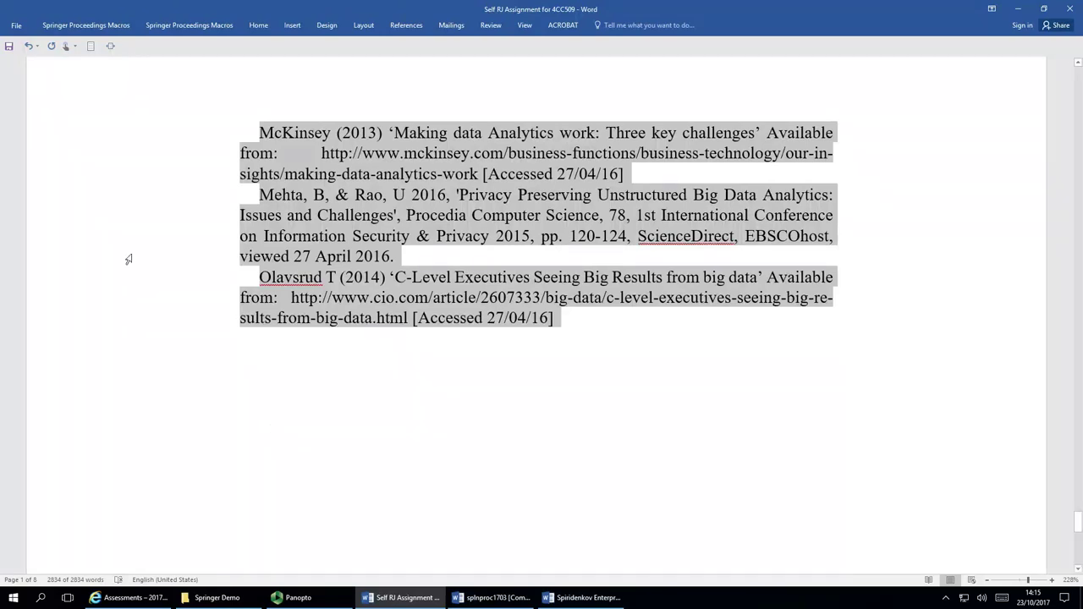
pyautogui.rightClick(390, 190)
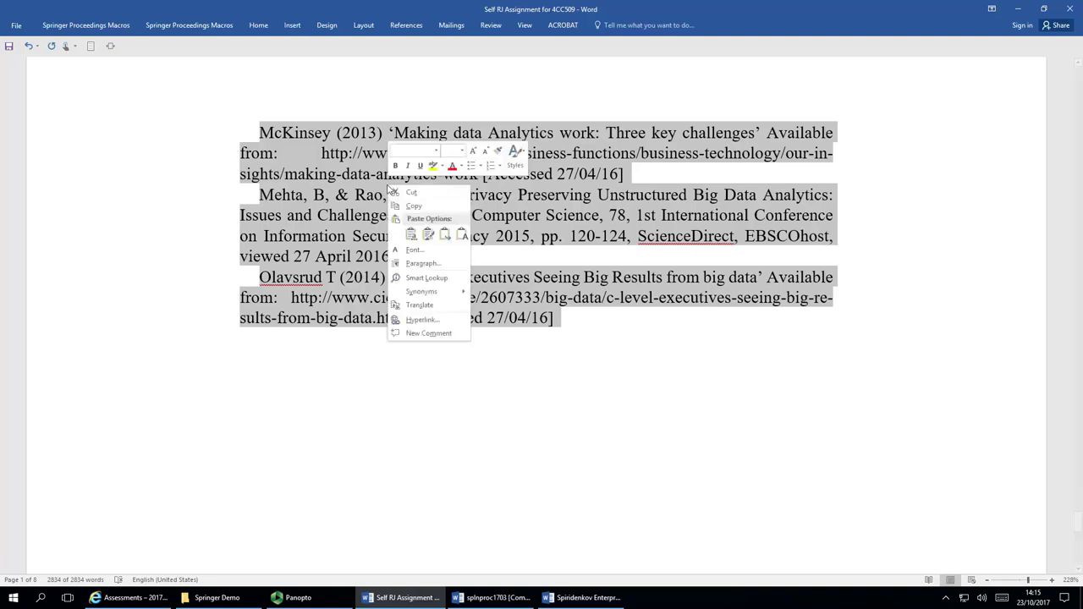
pyautogui.click(417, 206)
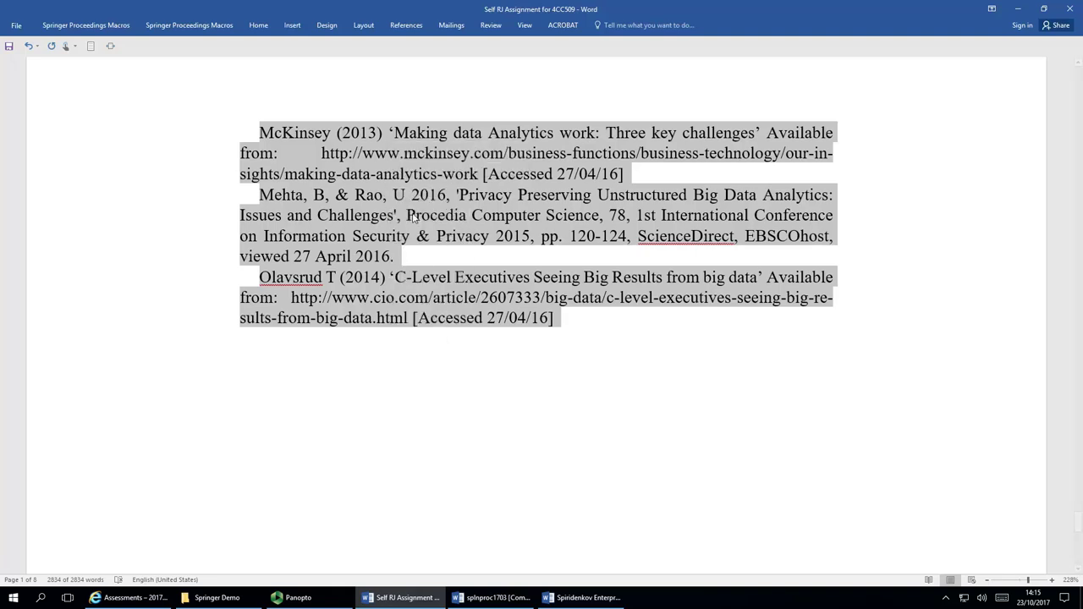
# Paste the copied article into splnproc1703 with Keep Text Only and return to the top.
pyautogui.click(499, 597)
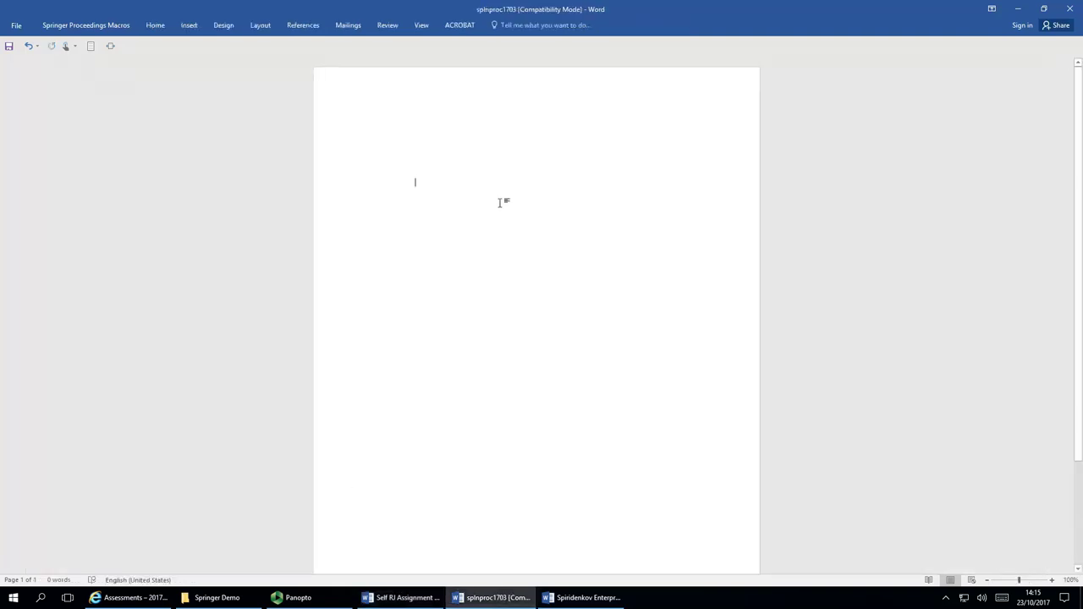
pyautogui.rightClick(423, 190)
pyautogui.click(475, 234)
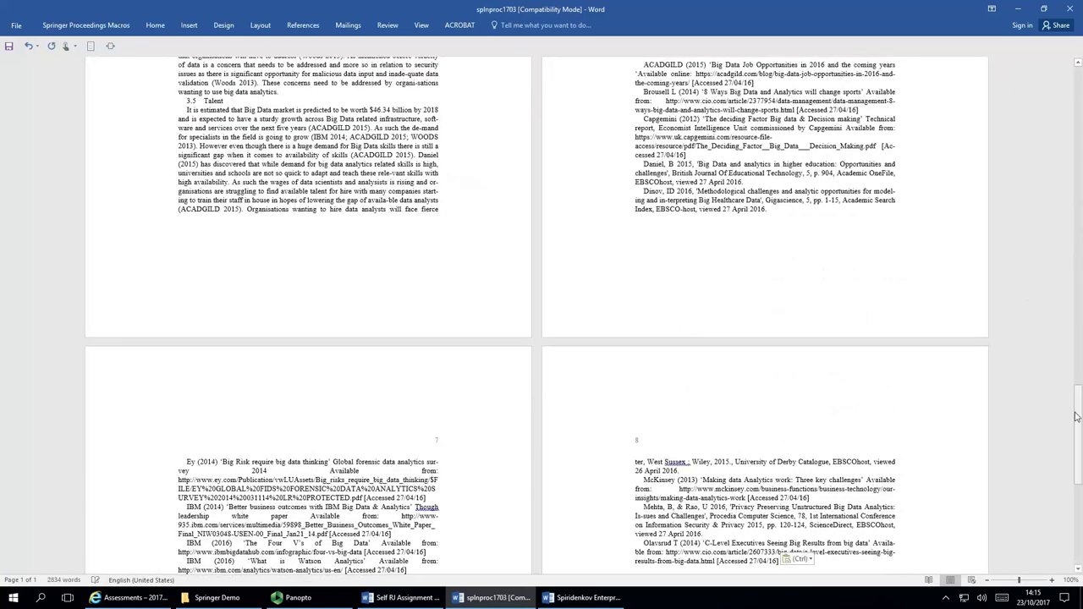
pyautogui.moveTo(1077, 414); pyautogui.dragTo(1079, 68)
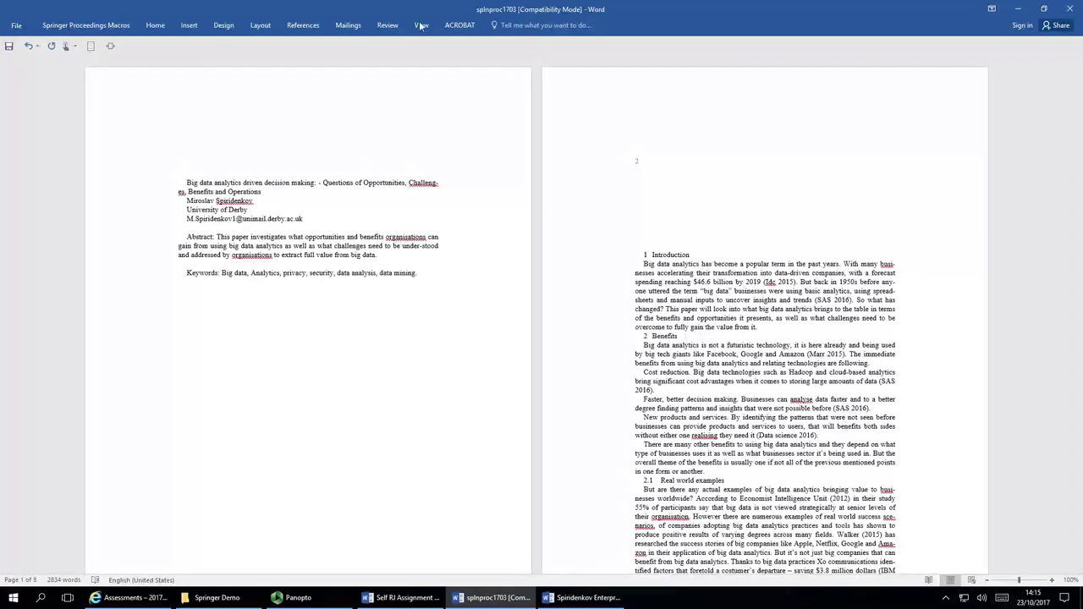
# Untick Collapse the Ribbon so the Springer Proceedings Macros tab stays expanded.
pyautogui.rightClick(151, 52)
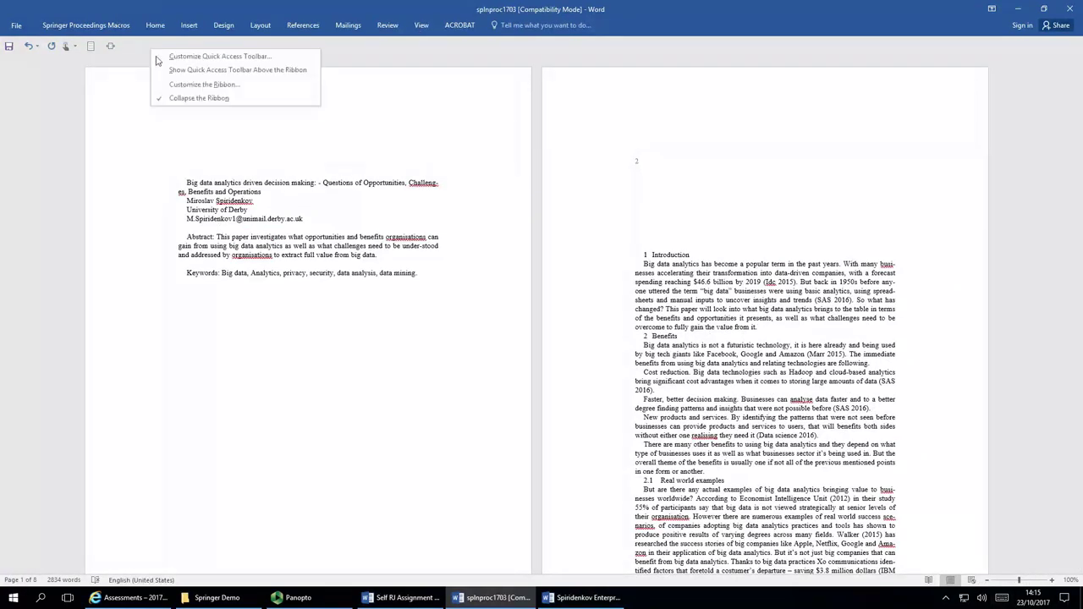
pyautogui.click(180, 99)
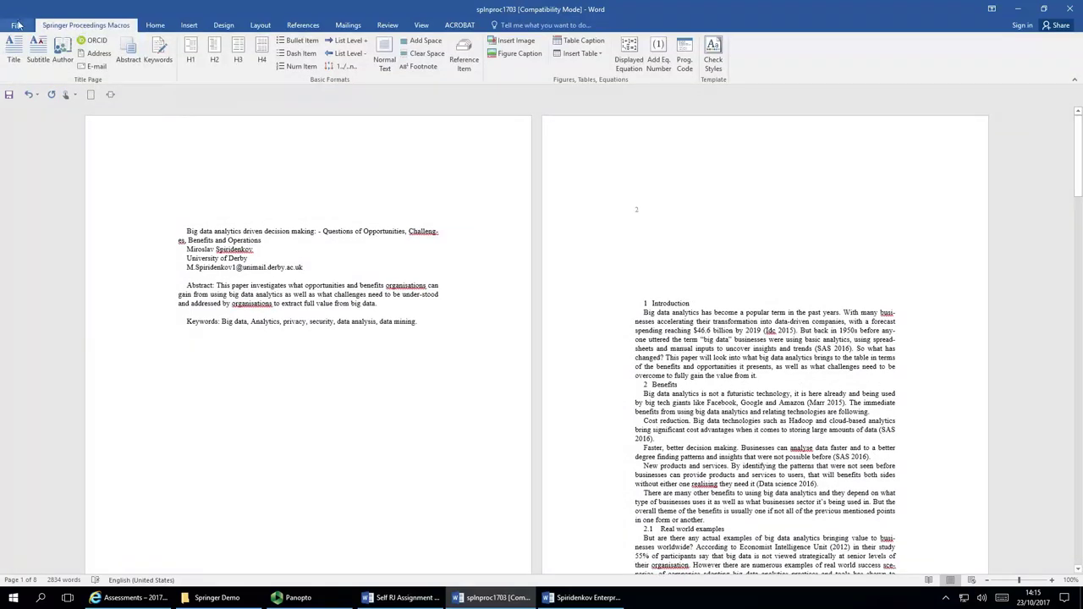
pyautogui.click(154, 26)
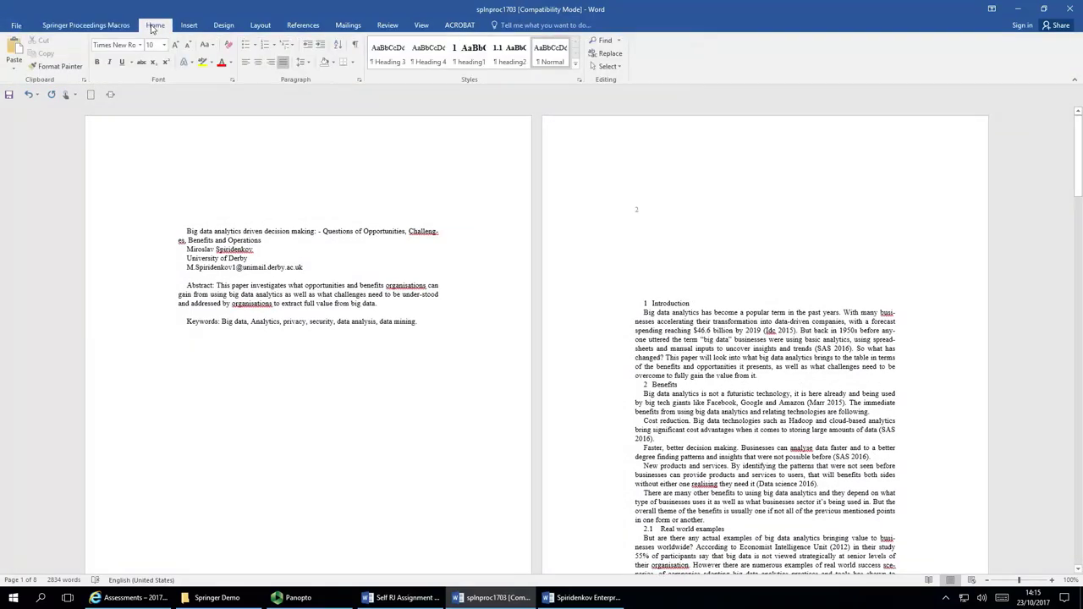
pyautogui.click(77, 24)
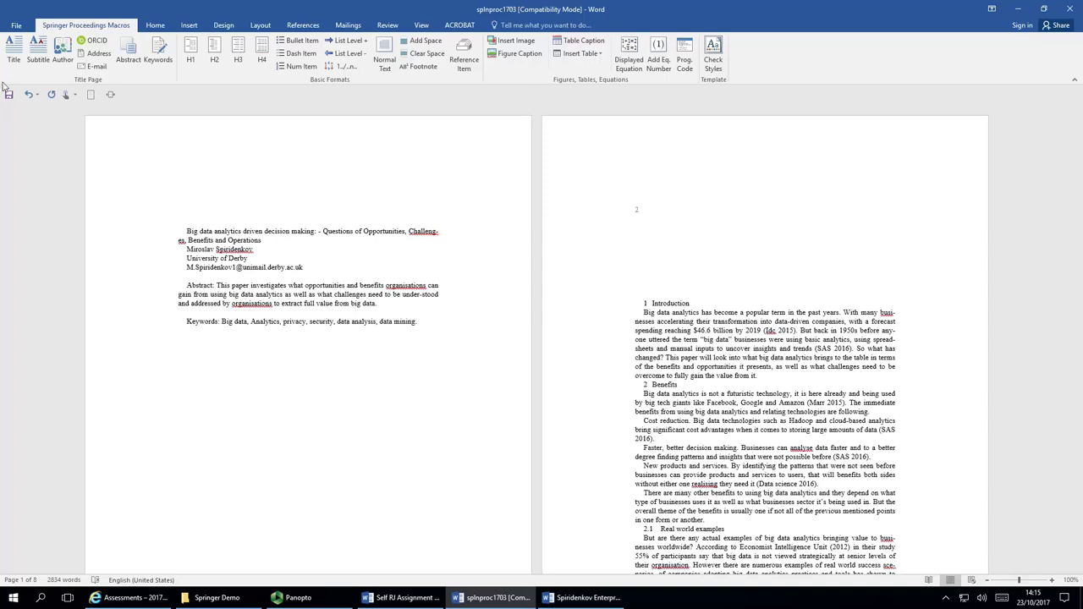
pyautogui.click(156, 26)
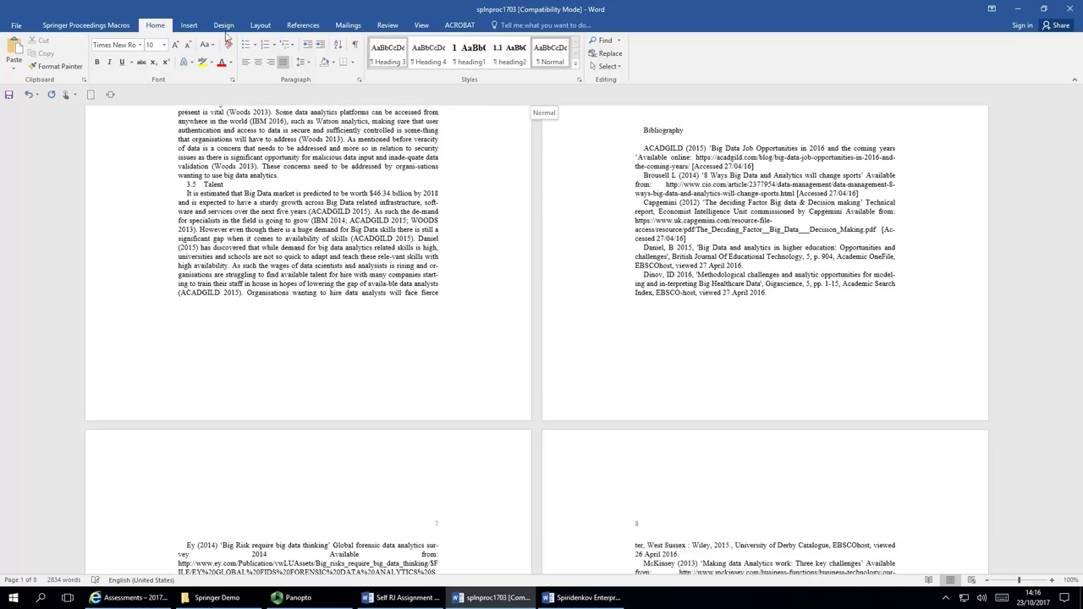
pyautogui.click(99, 26)
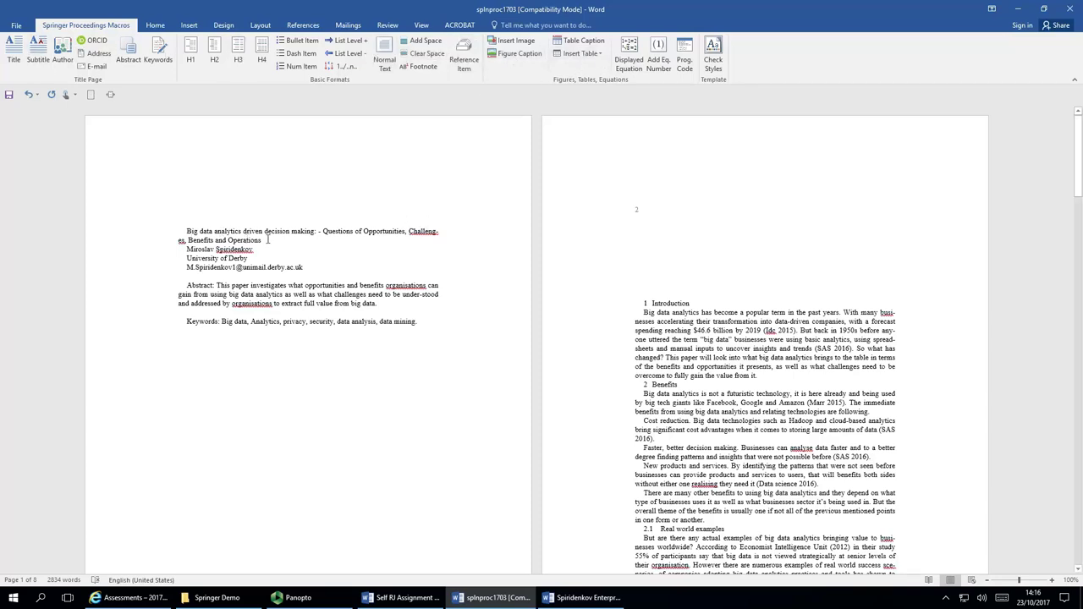
# Apply the Title style to the article heading and remove the hyphen from 'Challeng-es'.
pyautogui.moveTo(260, 240); pyautogui.dragTo(187, 231)
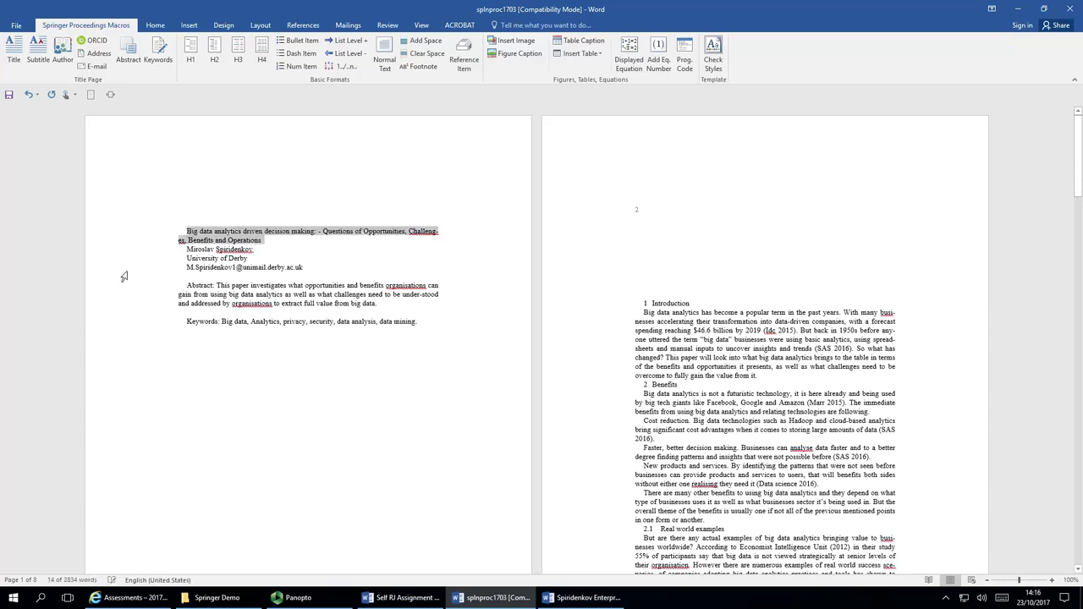
pyautogui.click(12, 54)
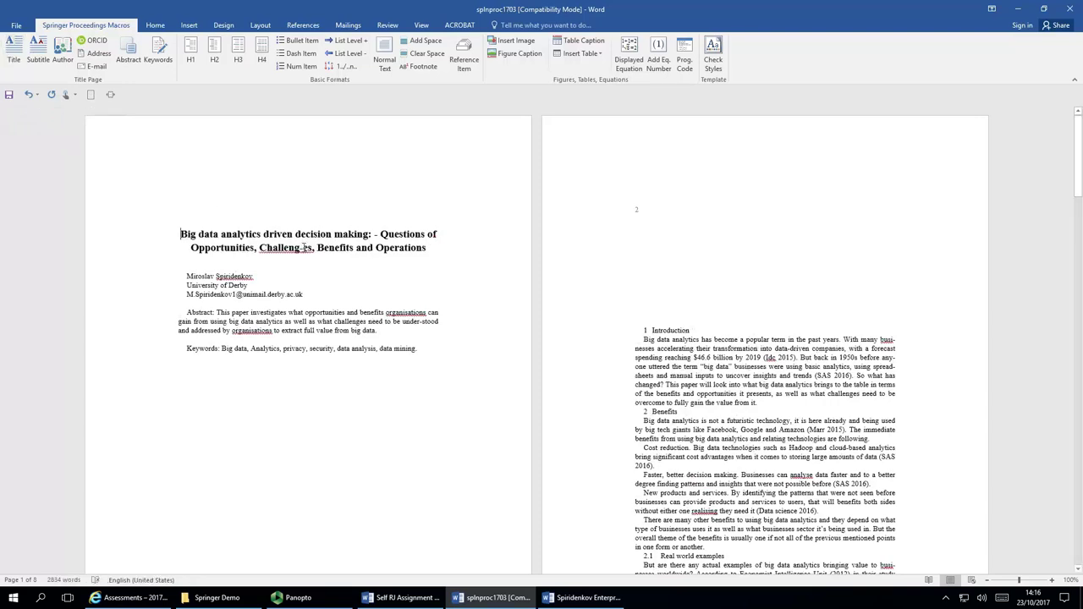
pyautogui.press('BackSpace')
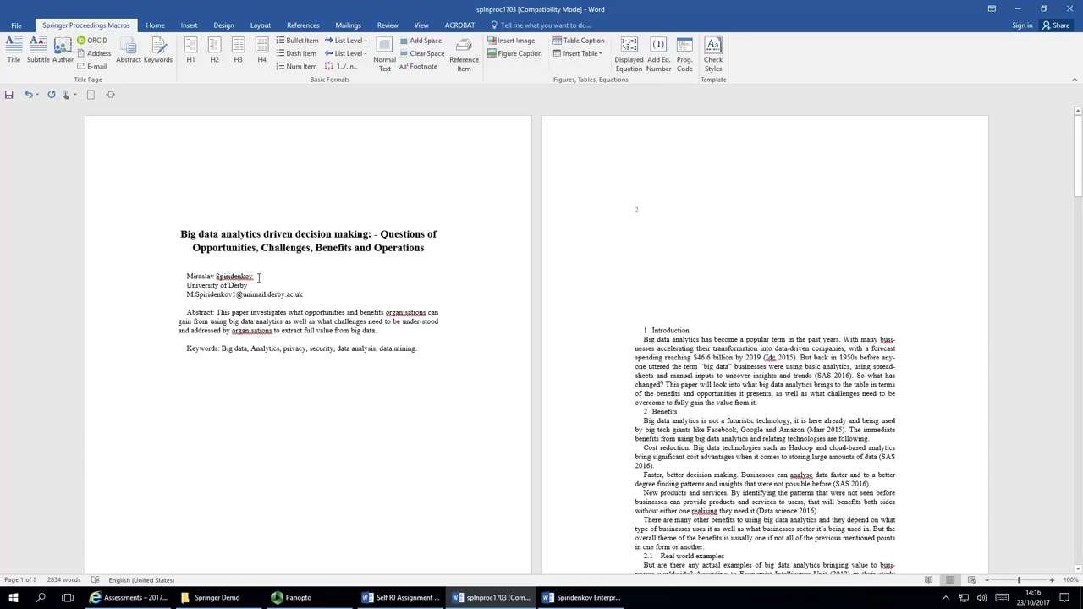
# Apply the Author, Address and E-mail styles to the author name, University of Derby and e-mail lines.
pyautogui.moveTo(256, 277); pyautogui.dragTo(186, 281)
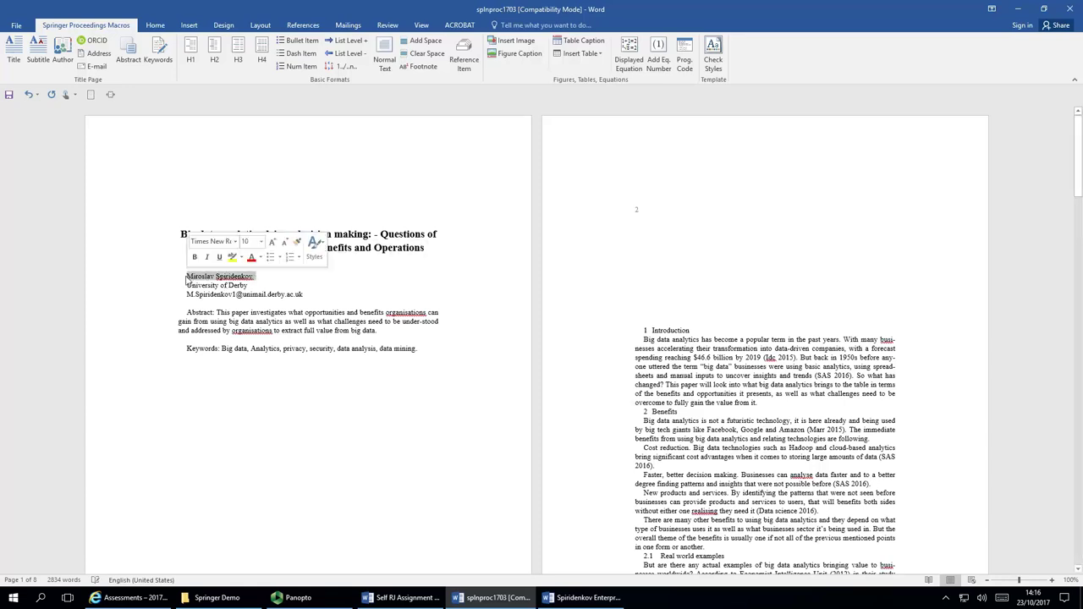
pyautogui.click(65, 52)
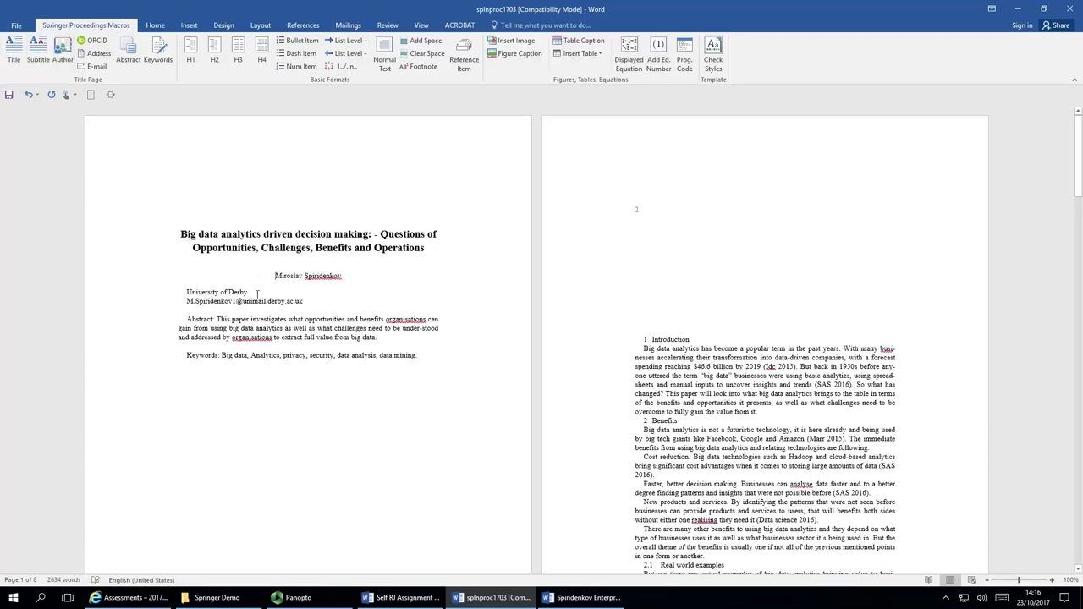
pyautogui.moveTo(257, 294); pyautogui.dragTo(213, 292)
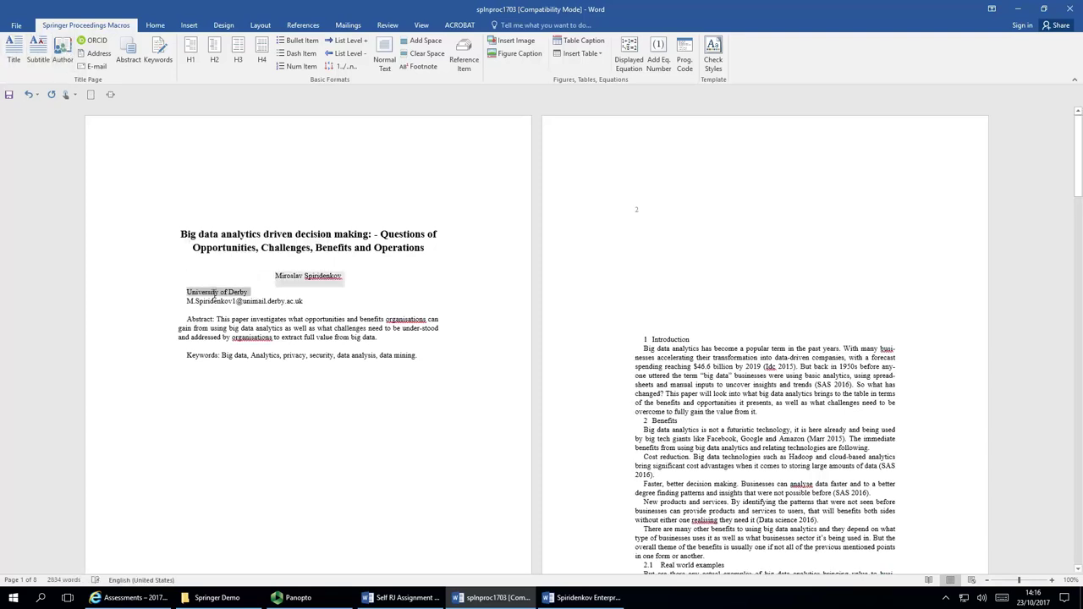
pyautogui.click(100, 53)
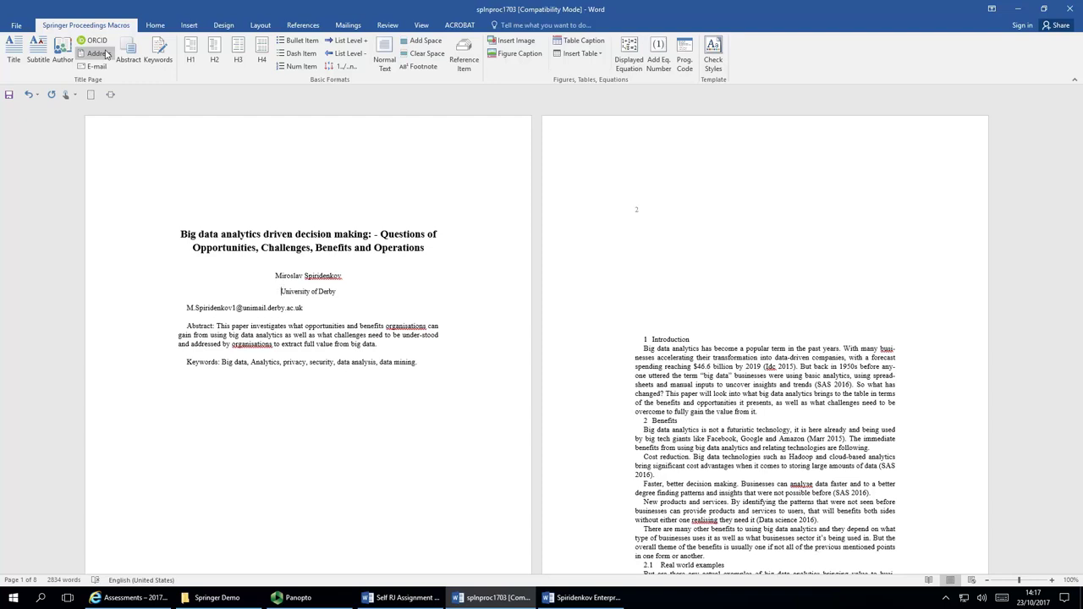
pyautogui.click(180, 311)
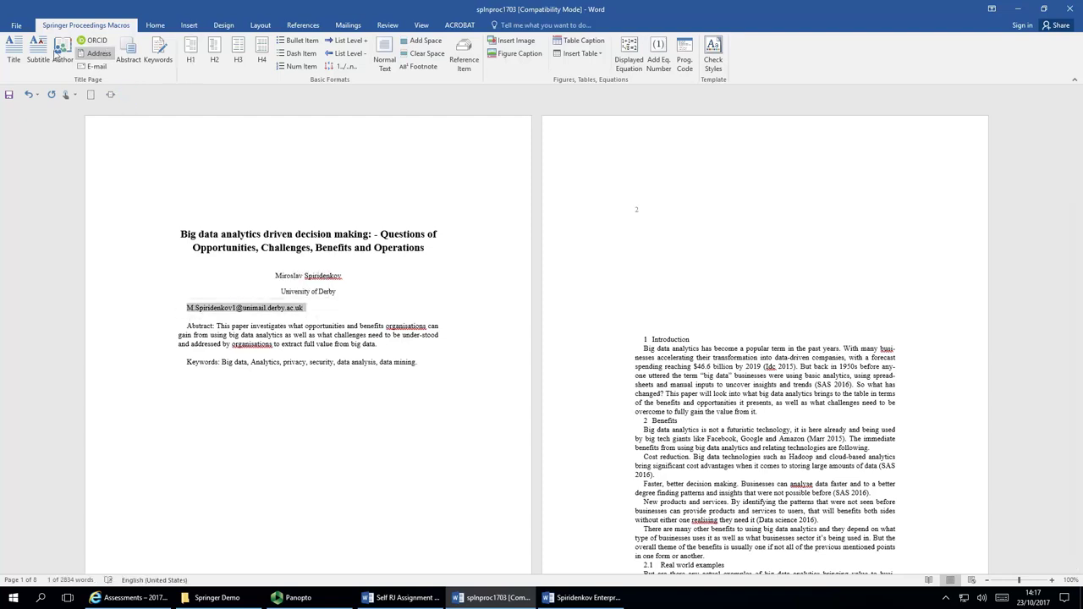
pyautogui.click(93, 66)
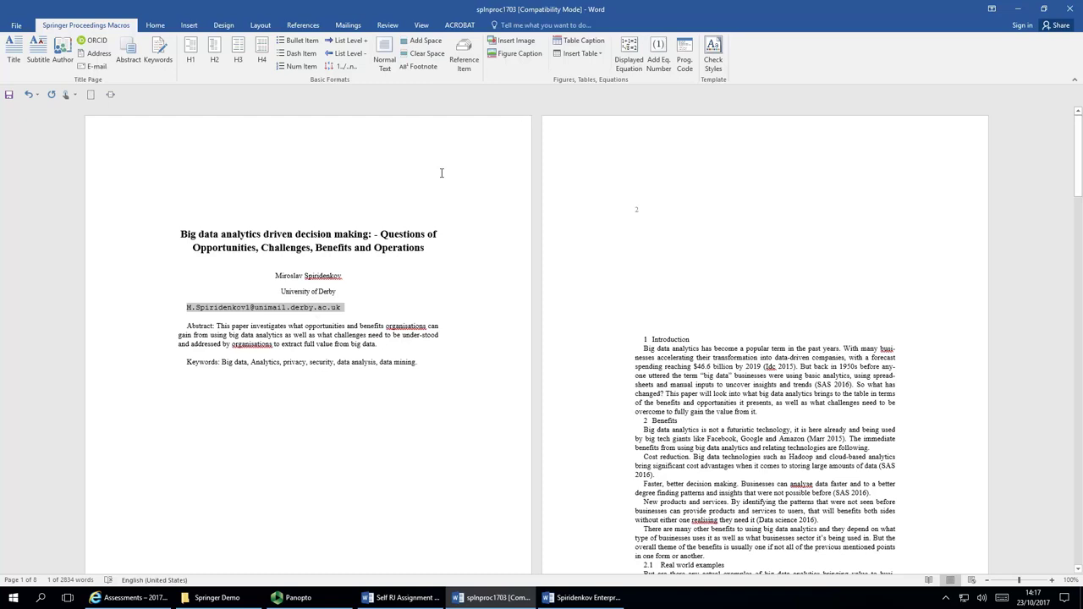
# Center the selected e-mail line using the Home tab's Center alignment.
pyautogui.click(157, 26)
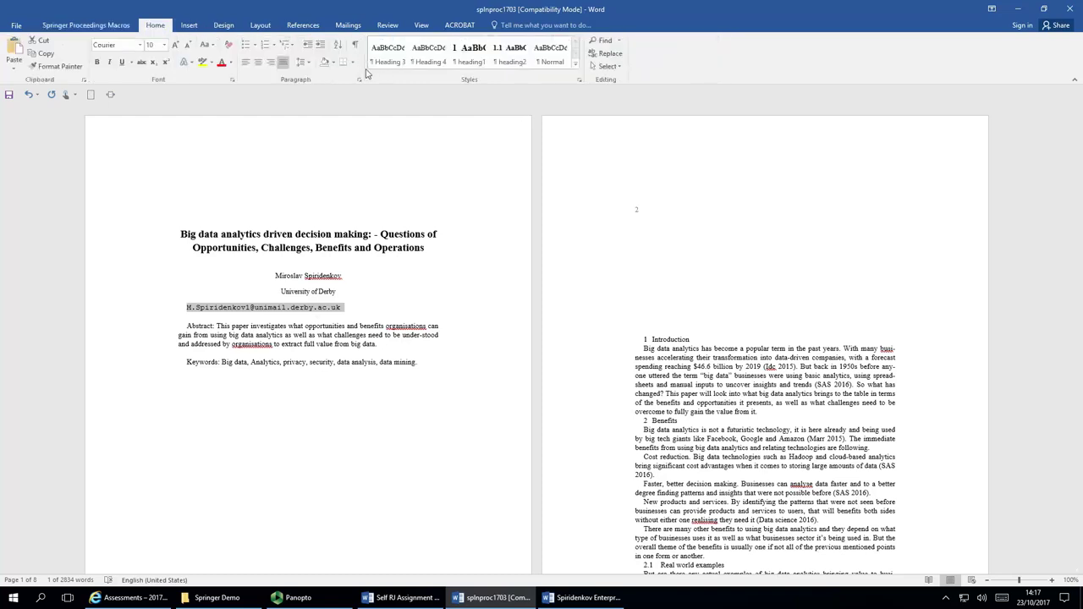
pyautogui.click(262, 66)
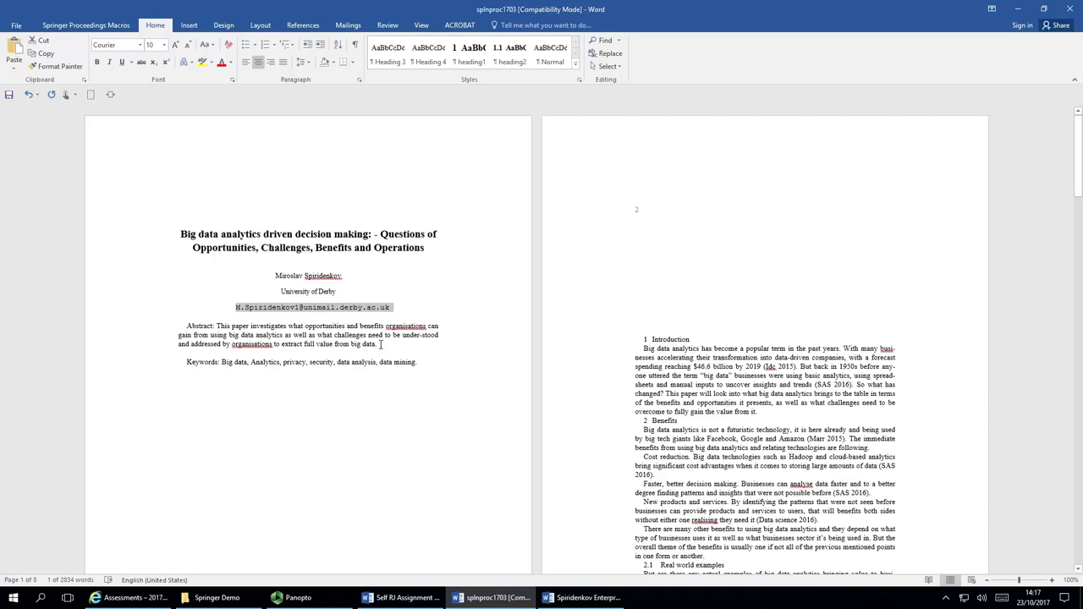
# Apply the Springer Abstract style to the abstract paragraph, adding the run-in 'Abstract.' heading.
pyautogui.moveTo(381, 344); pyautogui.dragTo(188, 327)
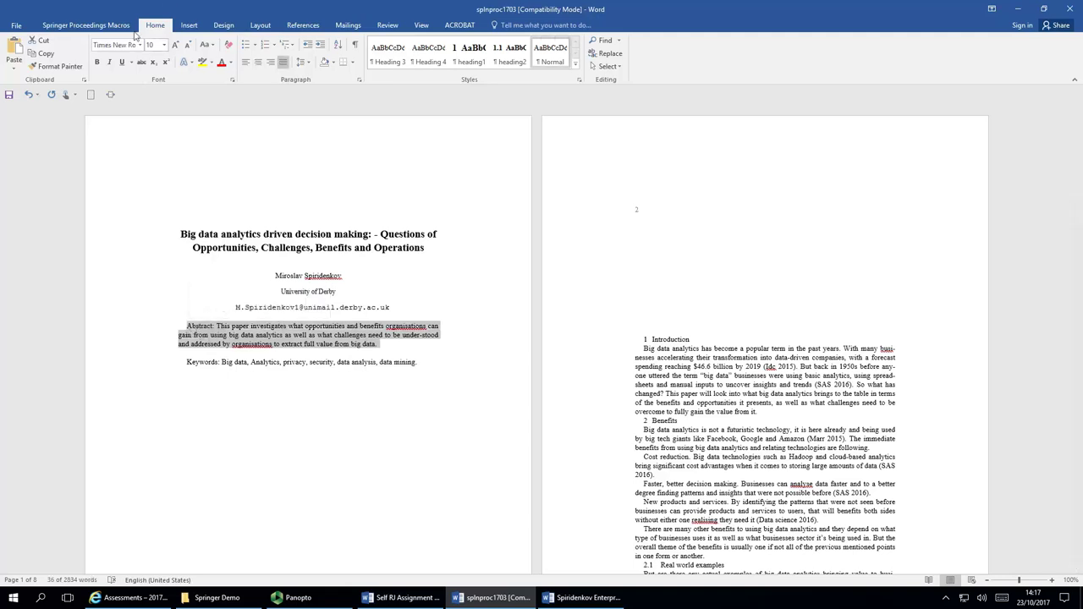
pyautogui.click(76, 26)
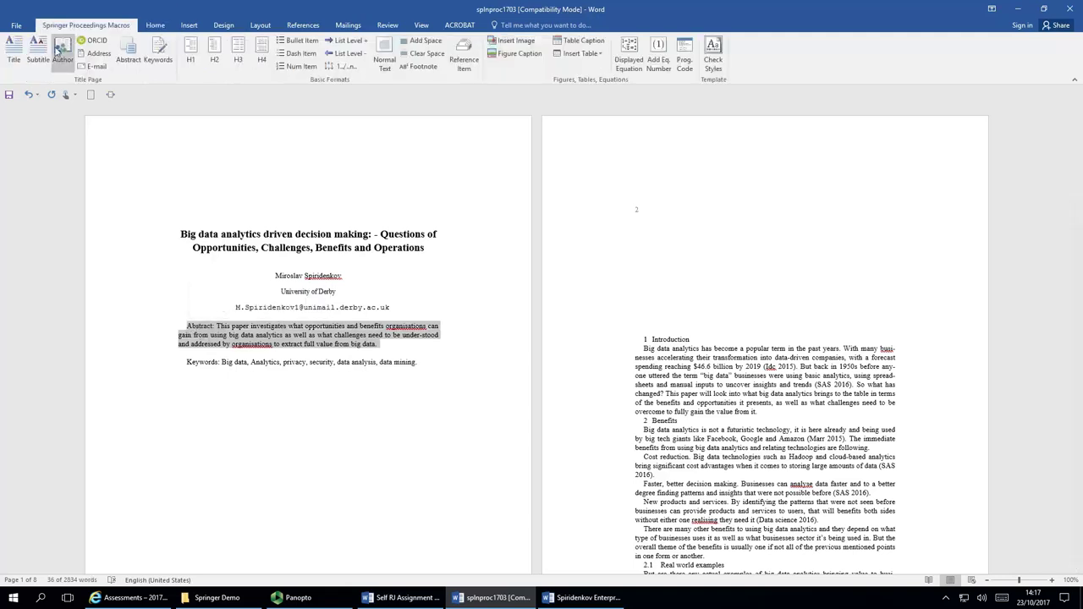
pyautogui.click(133, 56)
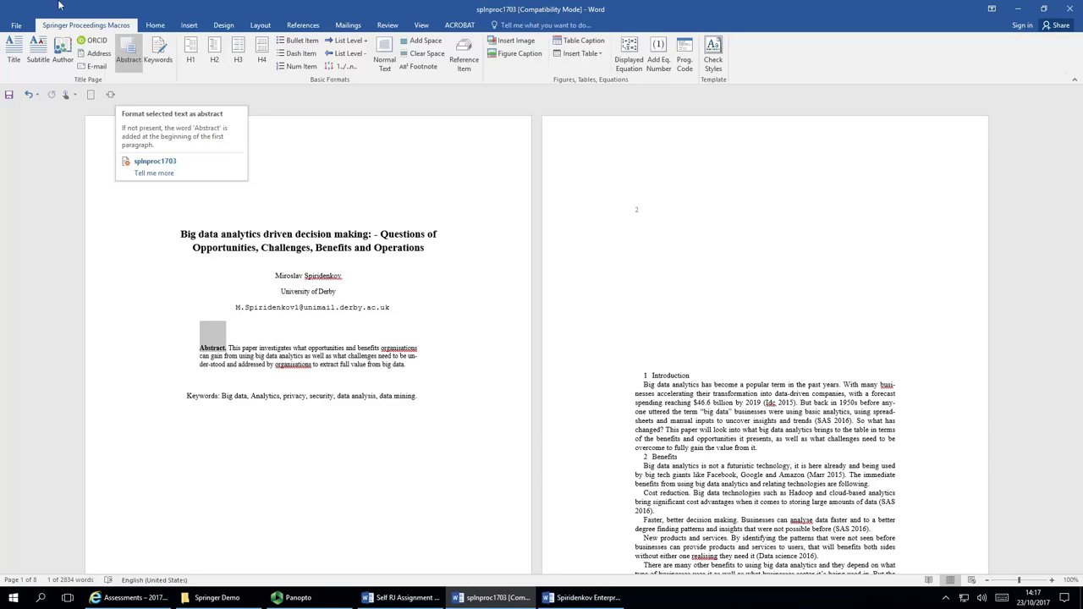
pyautogui.click(138, 55)
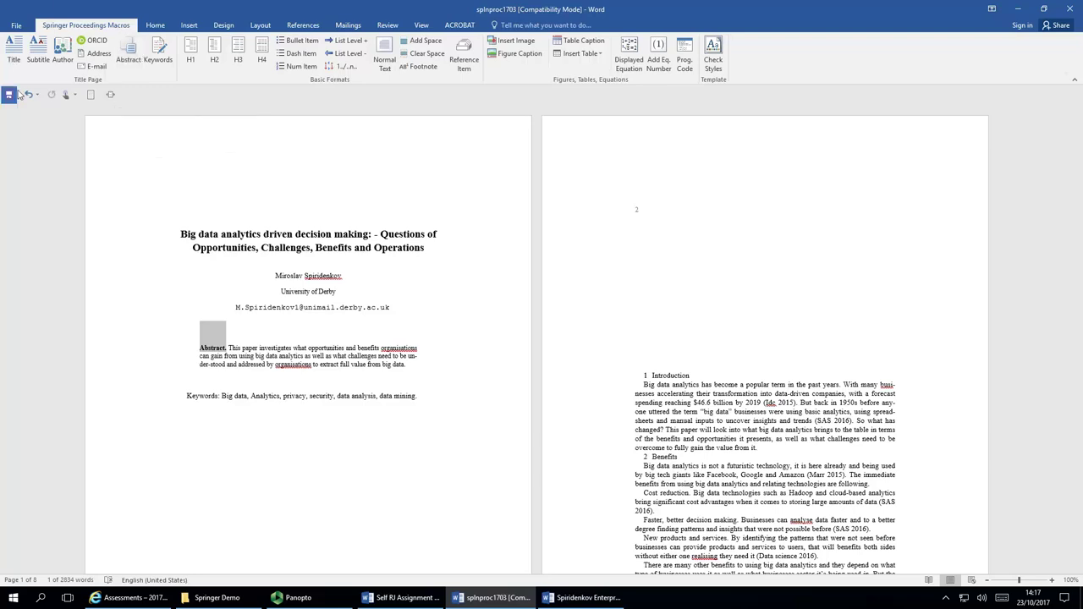
# Show formatting marks, delete the blank paragraphs above Keywords and above the abstract, and select the Keywords line.
pyautogui.click(154, 25)
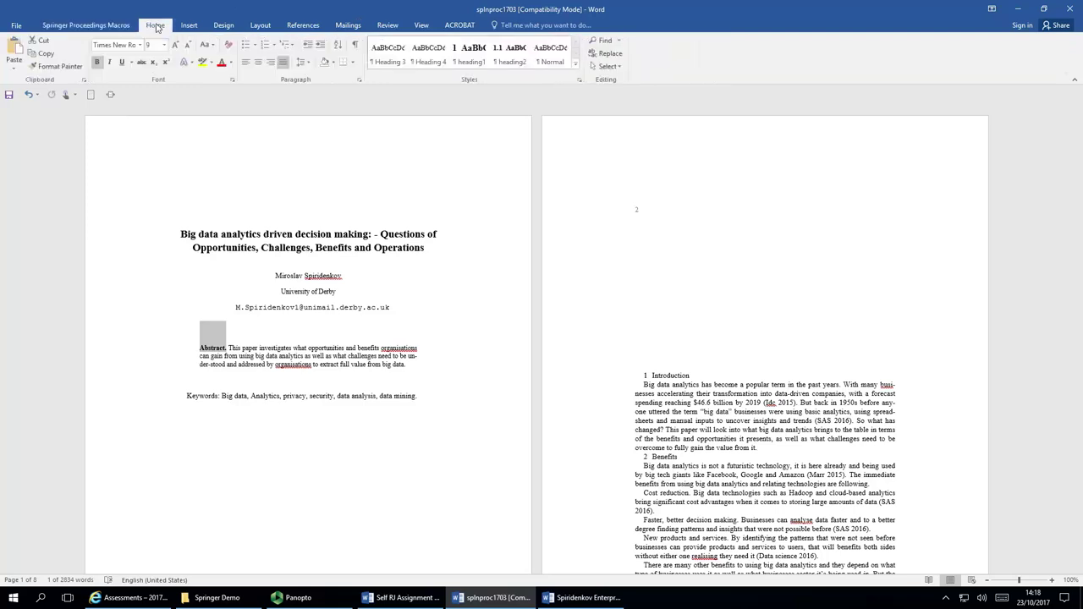
pyautogui.click(355, 45)
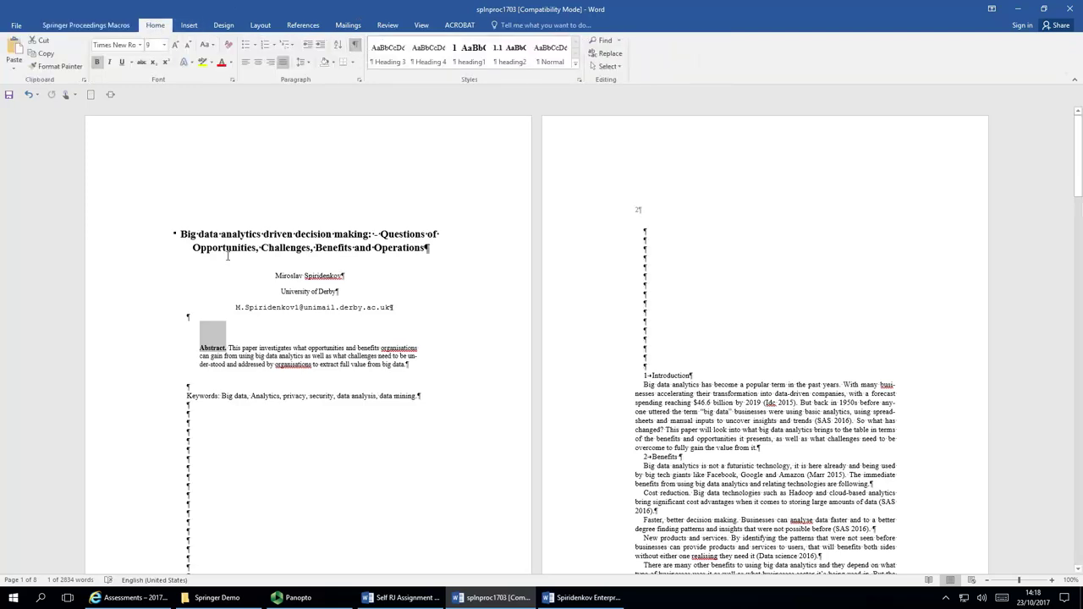
pyautogui.click(196, 392)
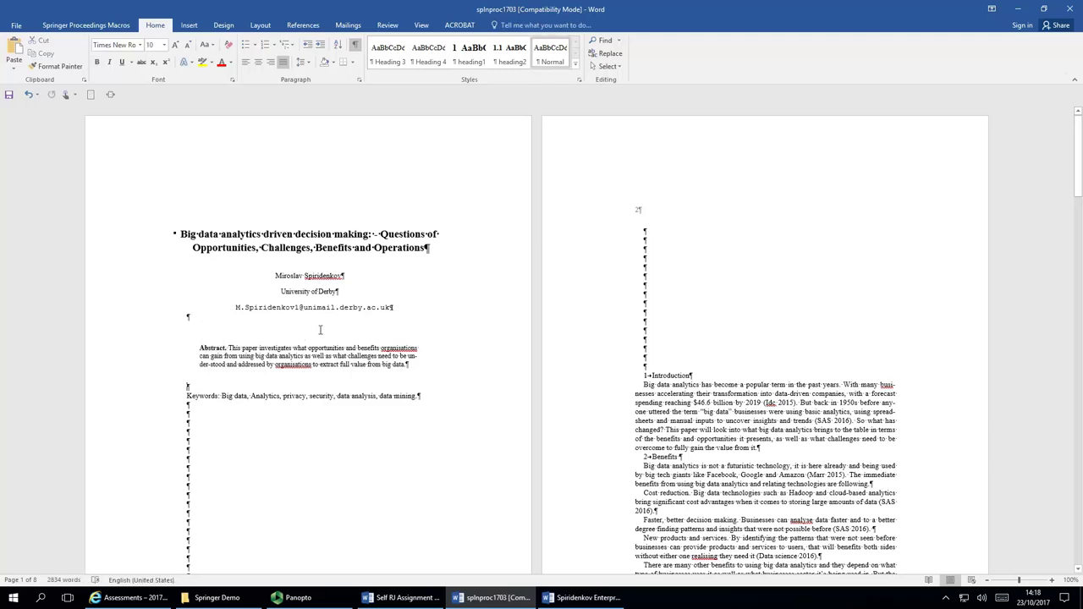
pyautogui.press('Delete')
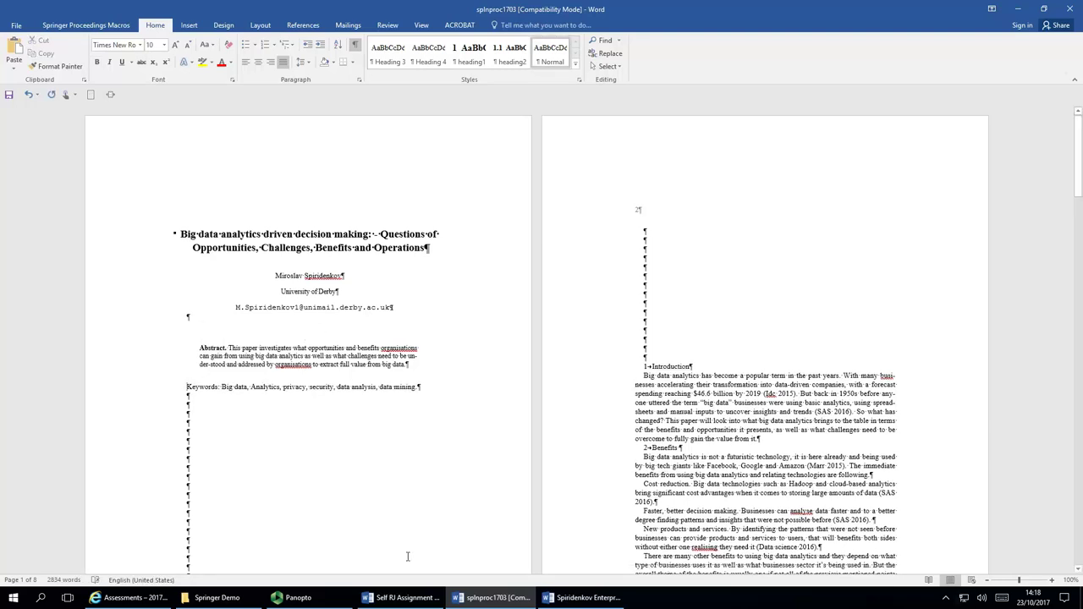
pyautogui.click(229, 325)
pyautogui.press('Delete')
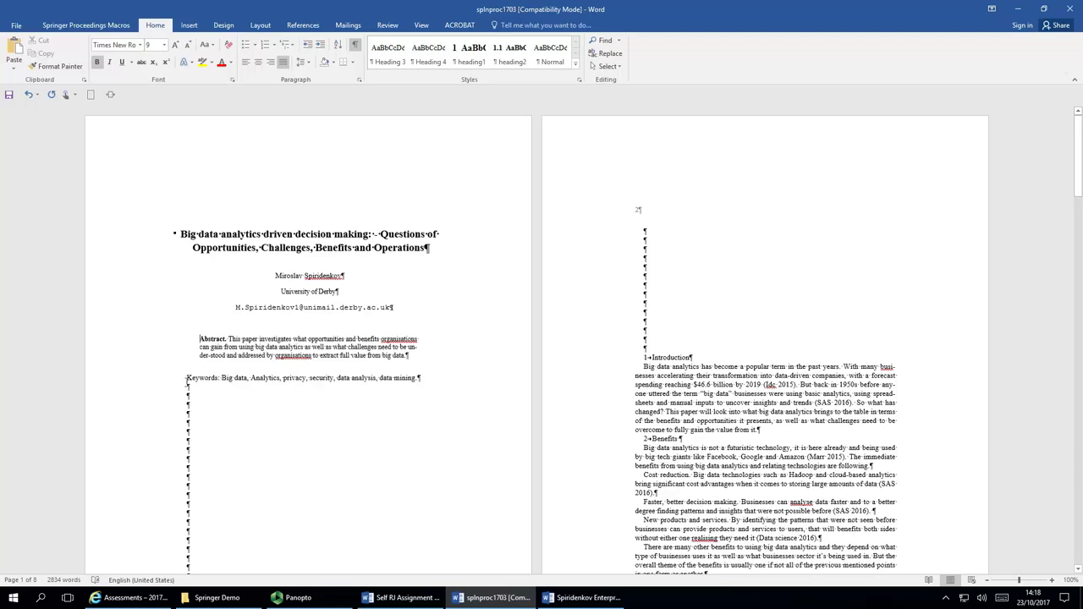
pyautogui.moveTo(187, 379); pyautogui.dragTo(421, 382)
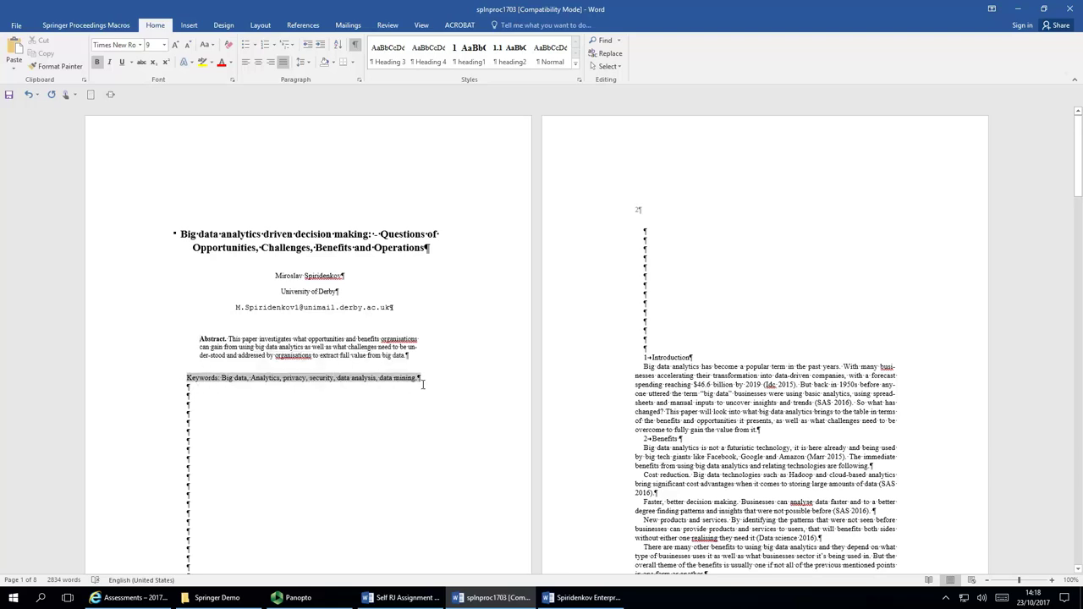
# Apply the Springer template's Keywords style to the keyword list line.
pyautogui.click(102, 26)
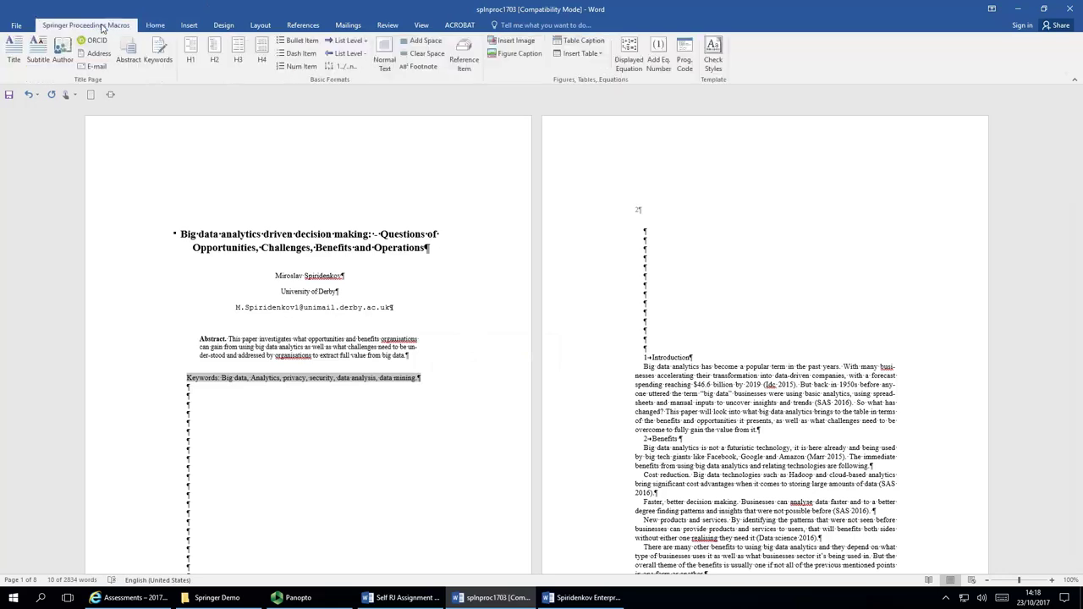
pyautogui.click(159, 49)
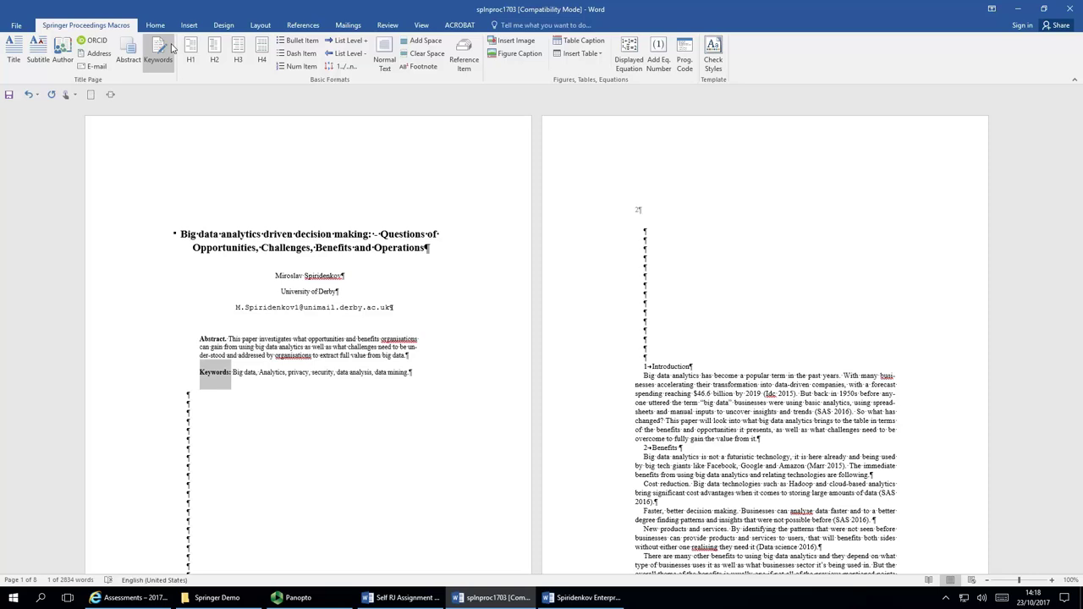
# Replace the blank lines after Keywords with a page break (Ctrl+Enter) so Introduction opens page 2.
pyautogui.click(188, 25)
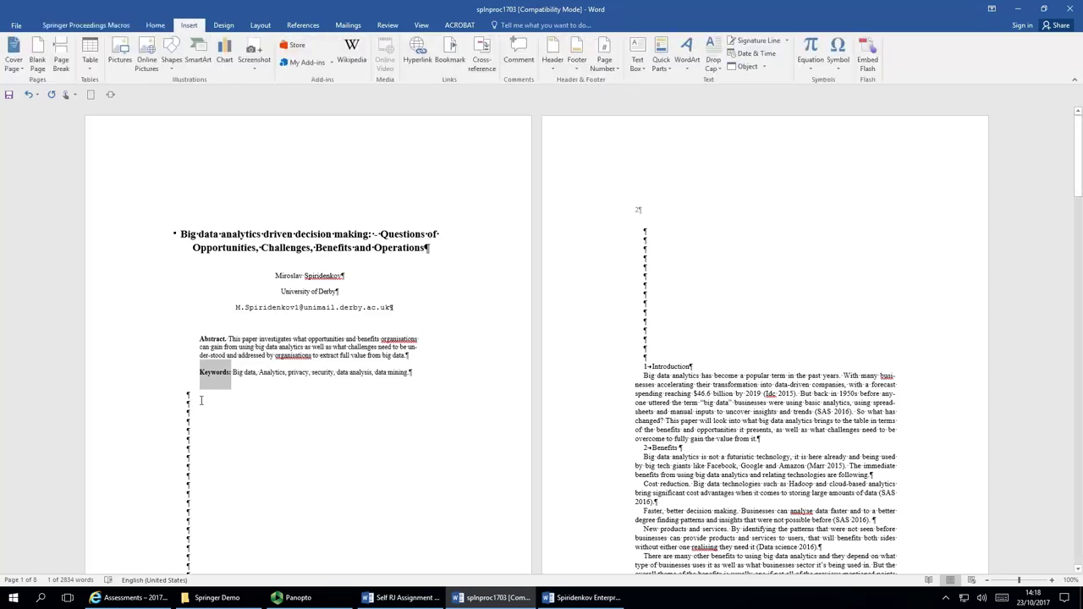
pyautogui.moveTo(190, 394); pyautogui.dragTo(646, 360)
pyautogui.click(646, 359)
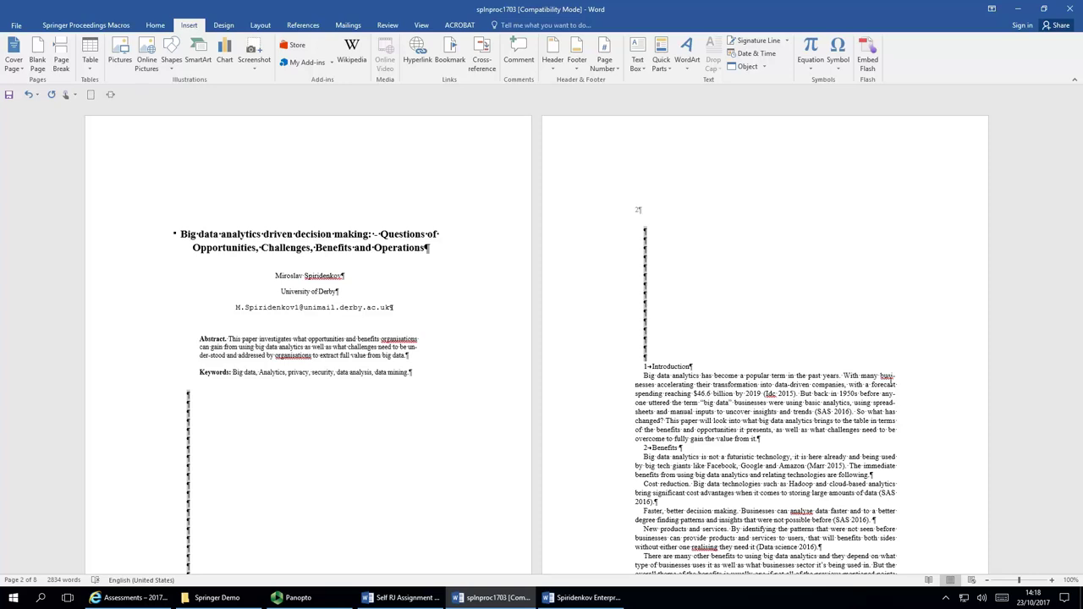
pyautogui.hotkey('ctrl', 'Return')
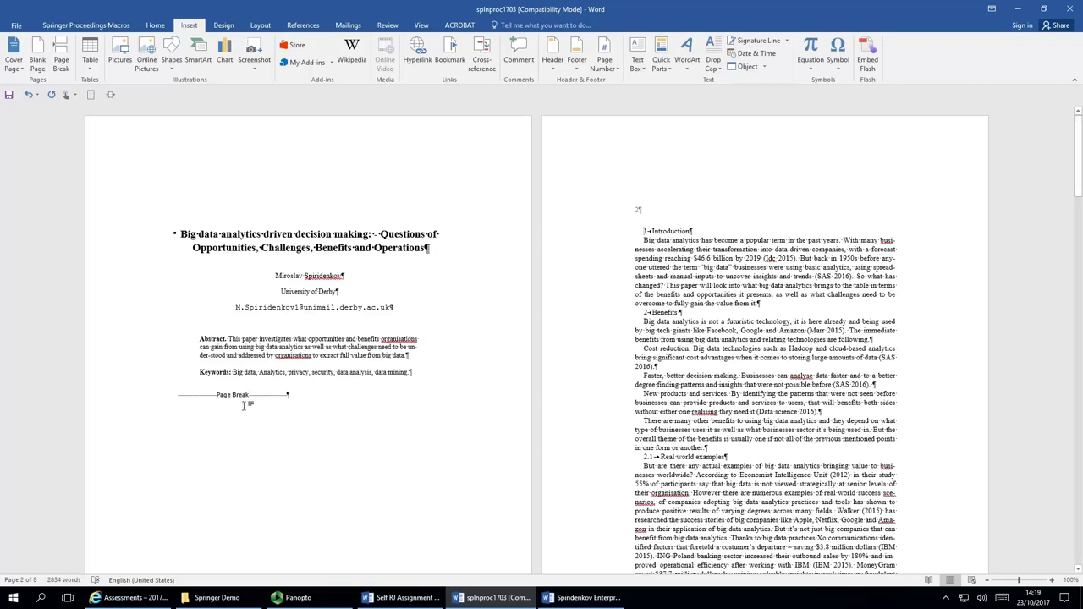
pyautogui.scroll(-1, 248, 406)
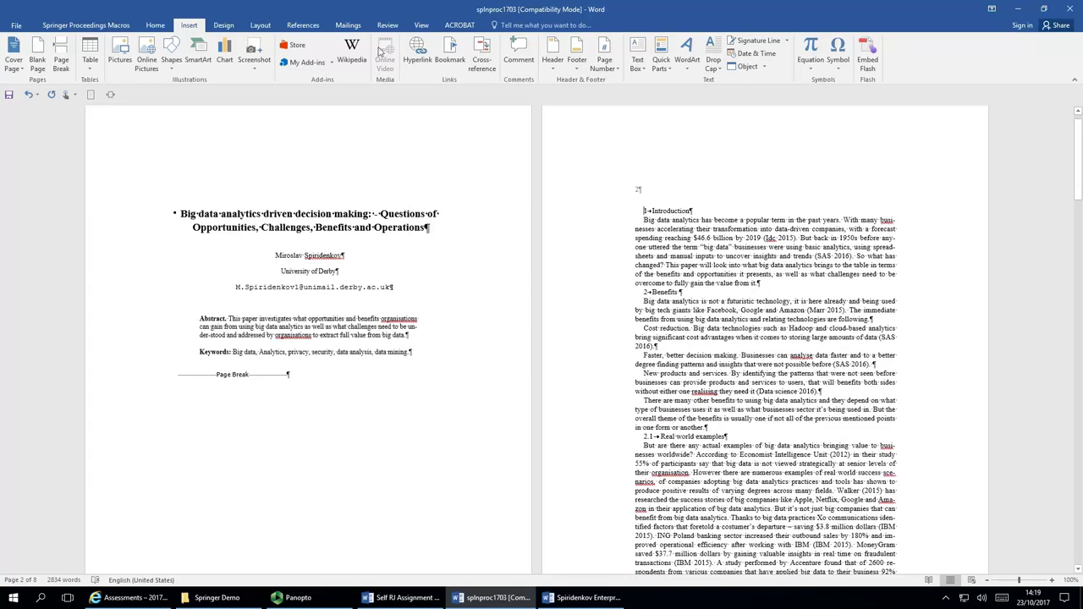
# Switch to single-page view at about 198% zoom and delete the typed 1 before Introduction.
pyautogui.click(425, 26)
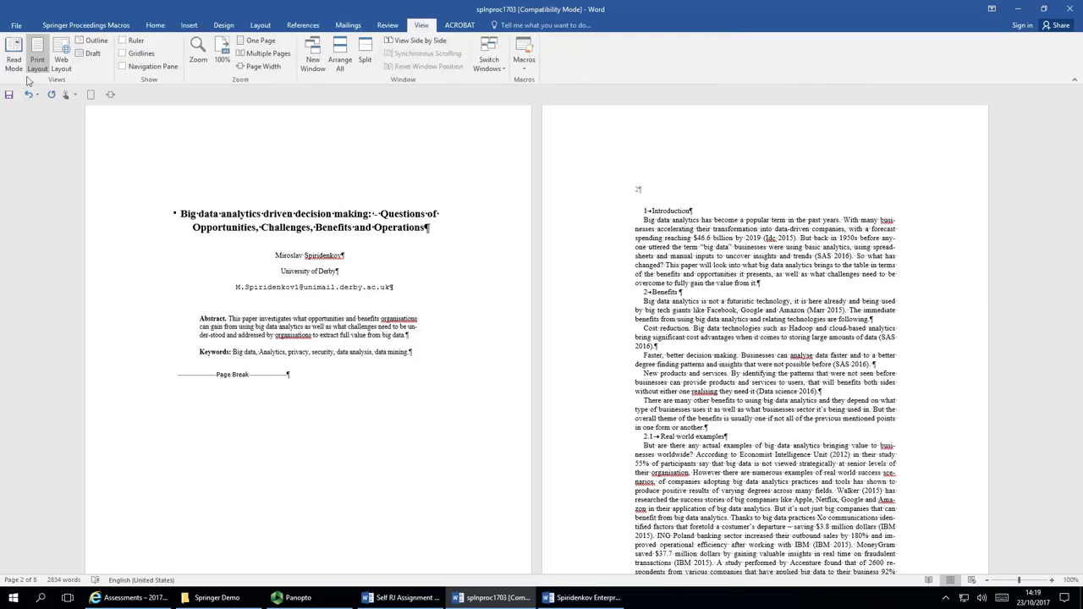
pyautogui.click(91, 95)
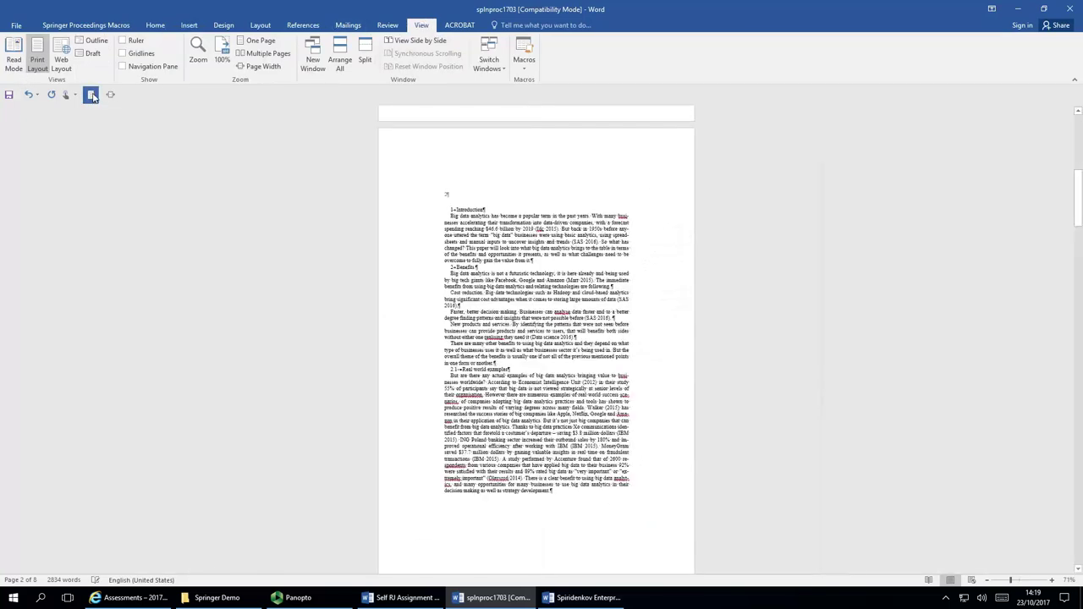
pyautogui.click(1028, 581)
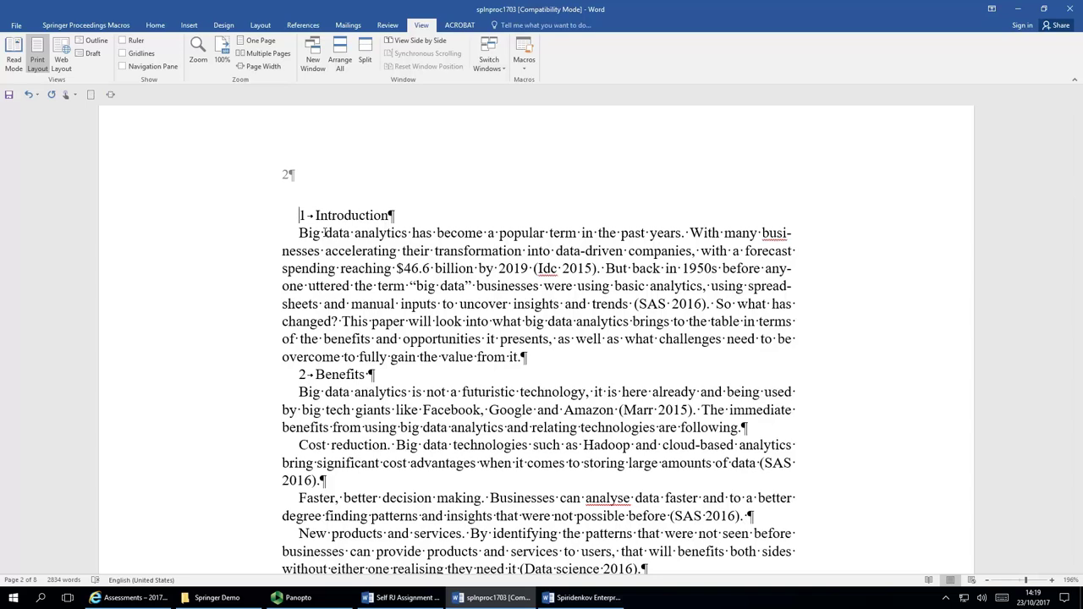
pyautogui.press('Delete')
pyautogui.press('Delete')
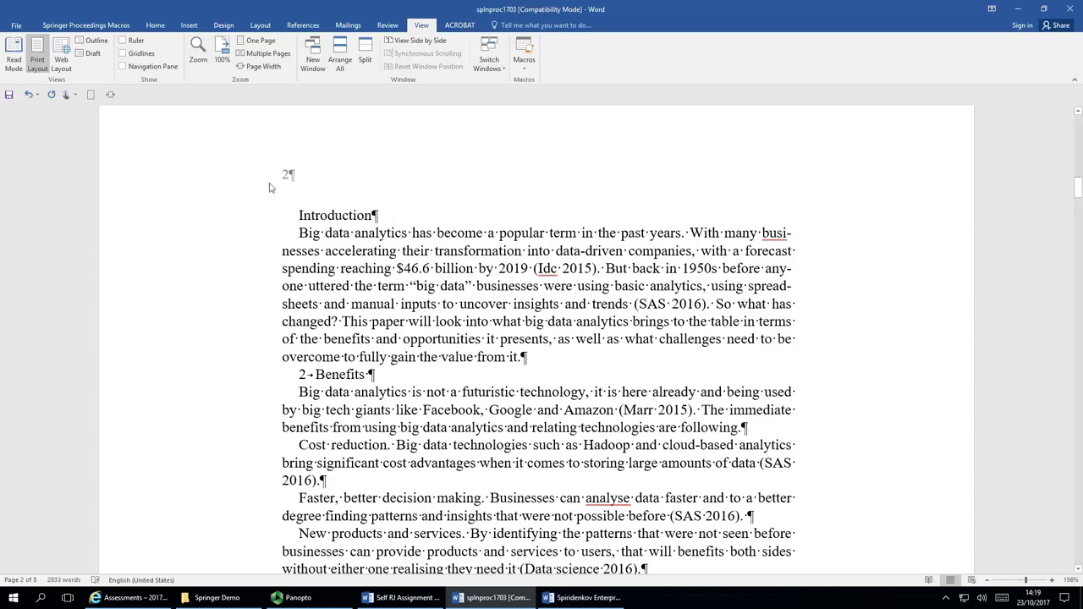
# Apply the template's H1 style to Introduction and Normal Text to its first paragraph.
pyautogui.click(273, 220)
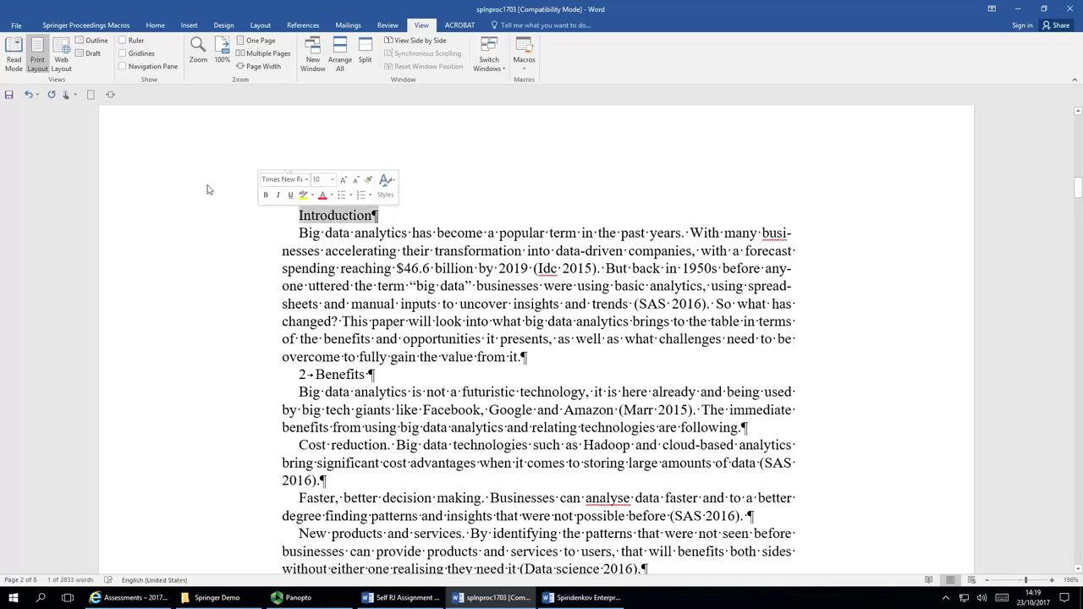
pyautogui.click(73, 26)
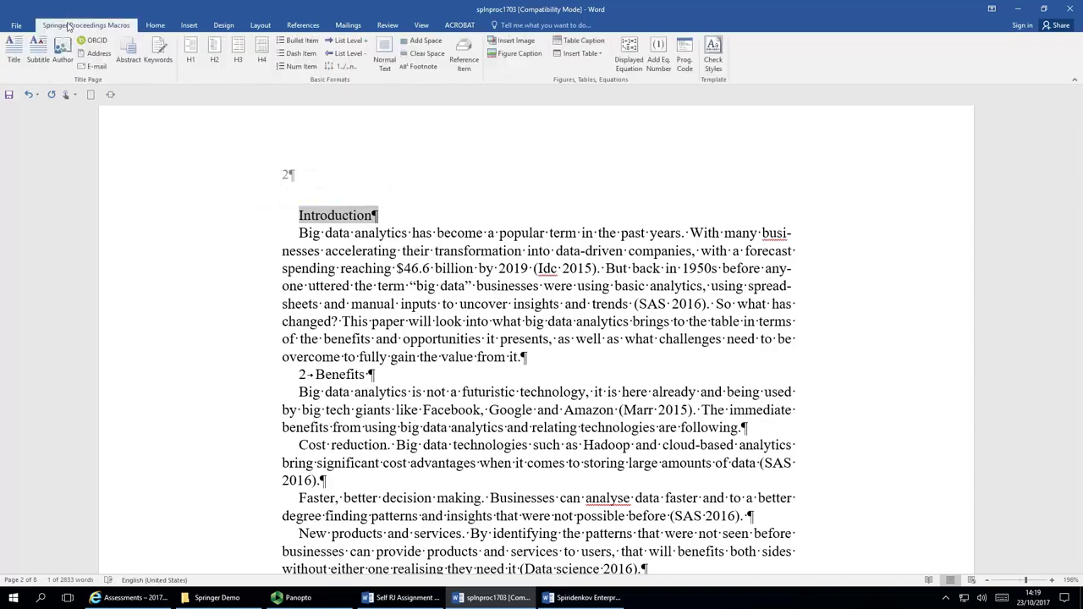
pyautogui.click(192, 52)
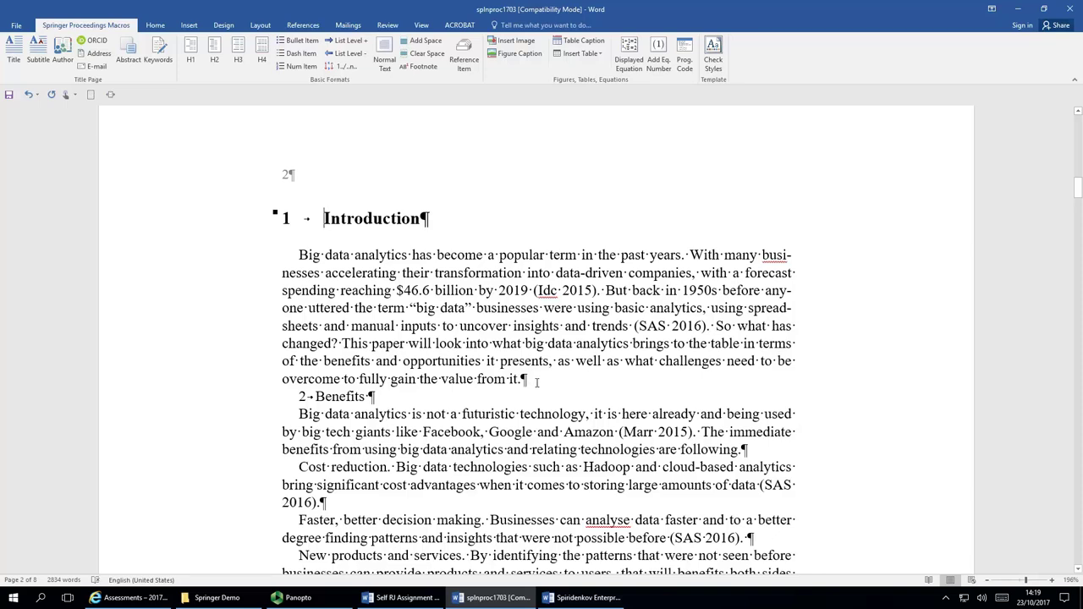
pyautogui.moveTo(538, 383); pyautogui.dragTo(281, 254)
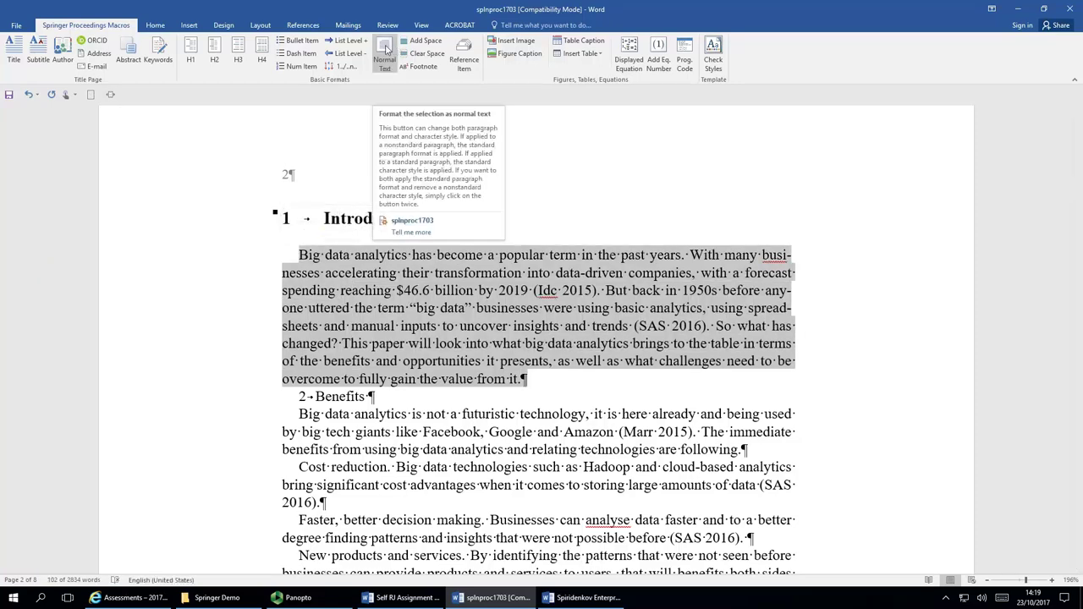
pyautogui.click(385, 49)
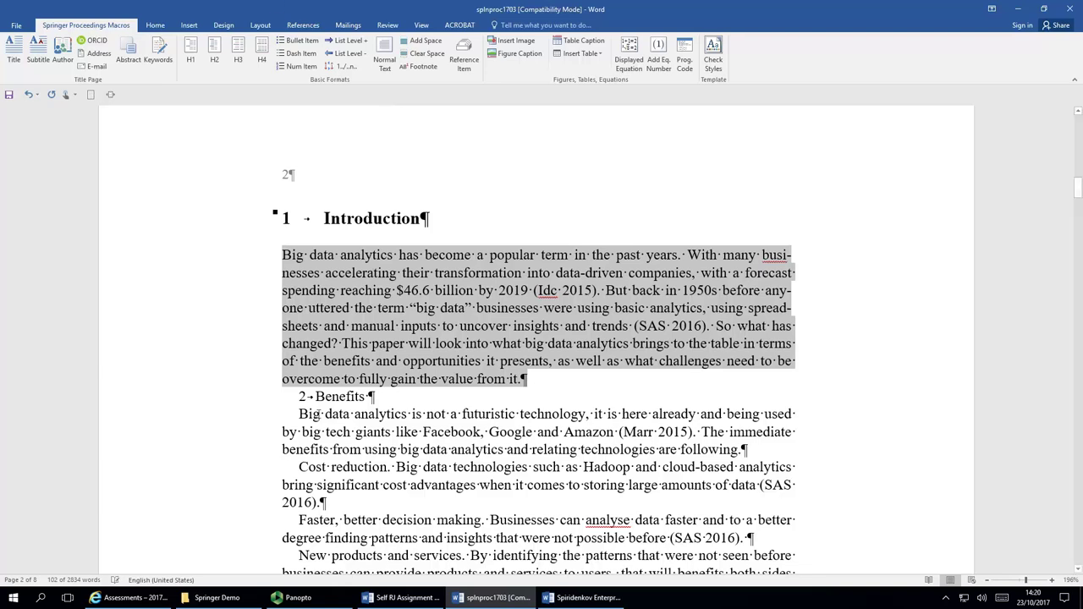
# Delete the typed 2 before Benefits and make Benefits an H1 numbered heading.
pyautogui.moveTo(318, 402); pyautogui.dragTo(297, 397)
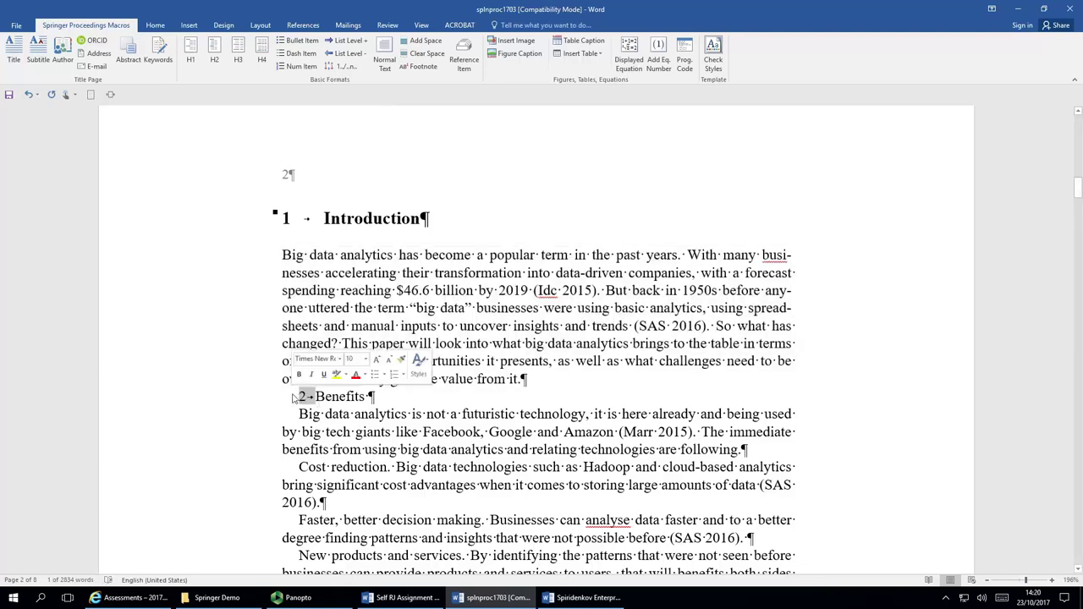
pyautogui.press('Delete')
pyautogui.click(271, 403)
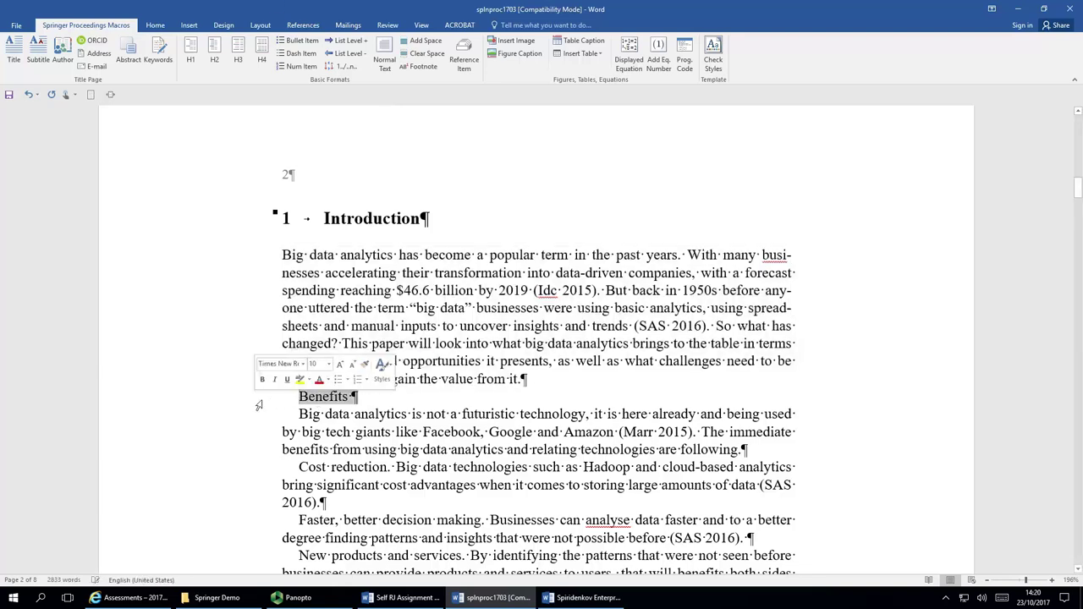
pyautogui.click(192, 53)
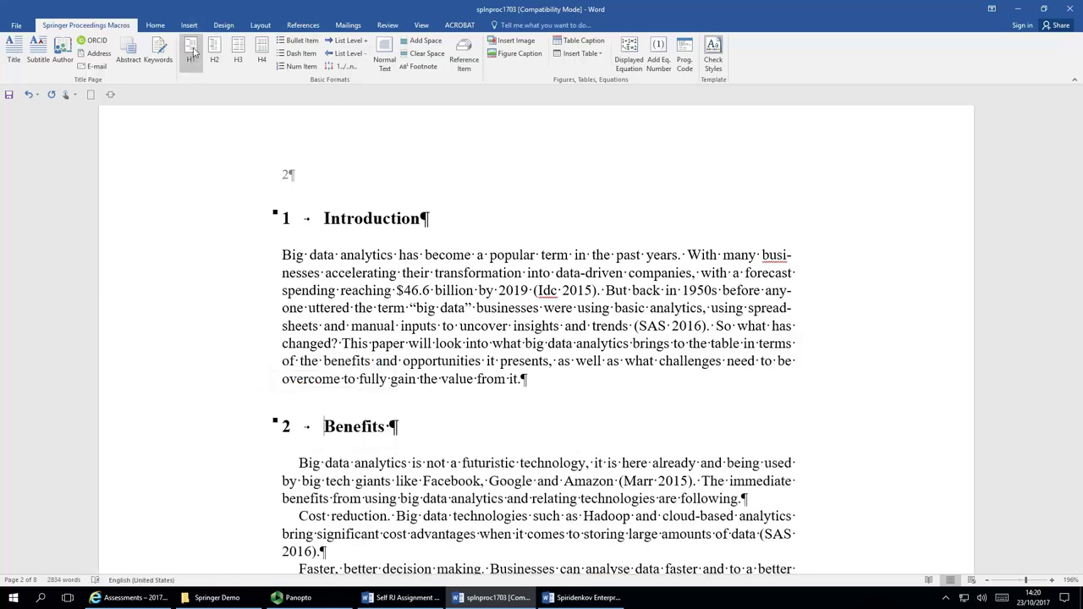
# Apply Normal Text to the five paragraphs under Benefits.
pyautogui.scroll(-4, 193, 52)
pyautogui.scroll(-3, 251, 383)
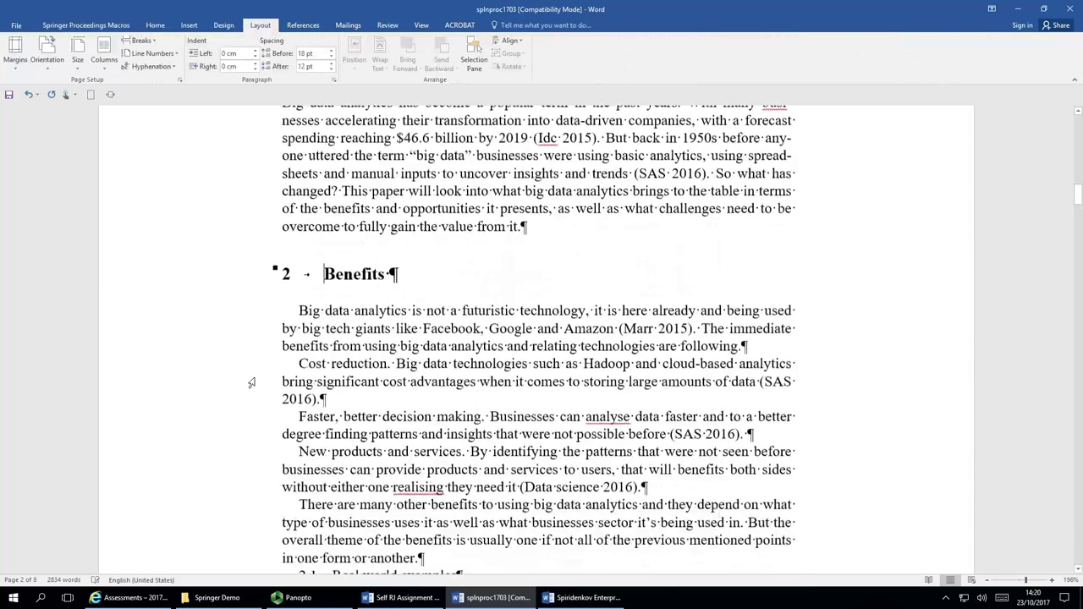
pyautogui.scroll(-1, 251, 382)
pyautogui.scroll(4, 68, 78)
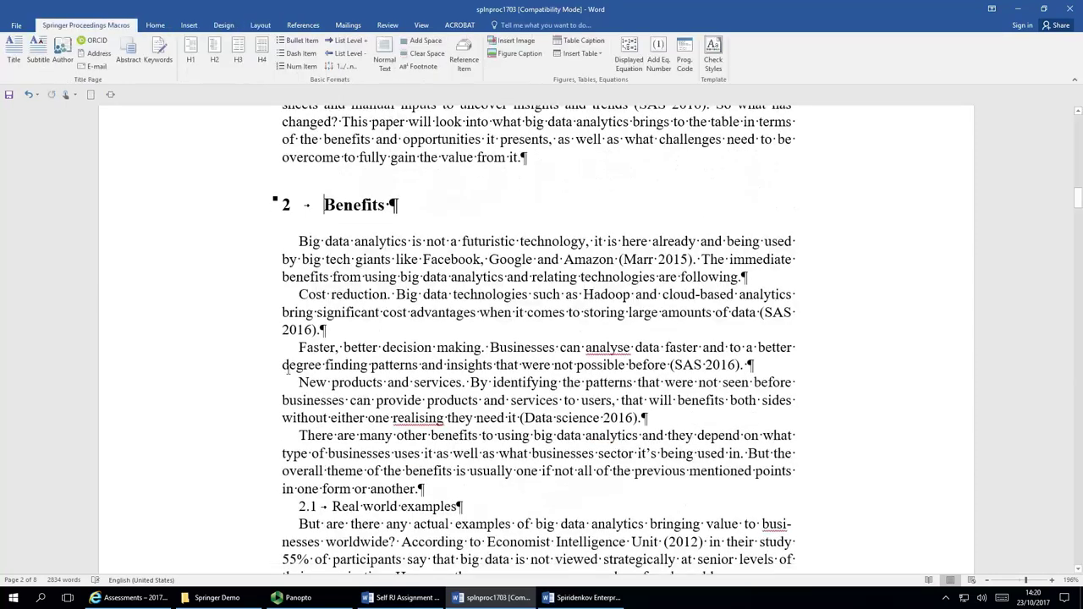
pyautogui.moveTo(300, 241); pyautogui.dragTo(427, 490)
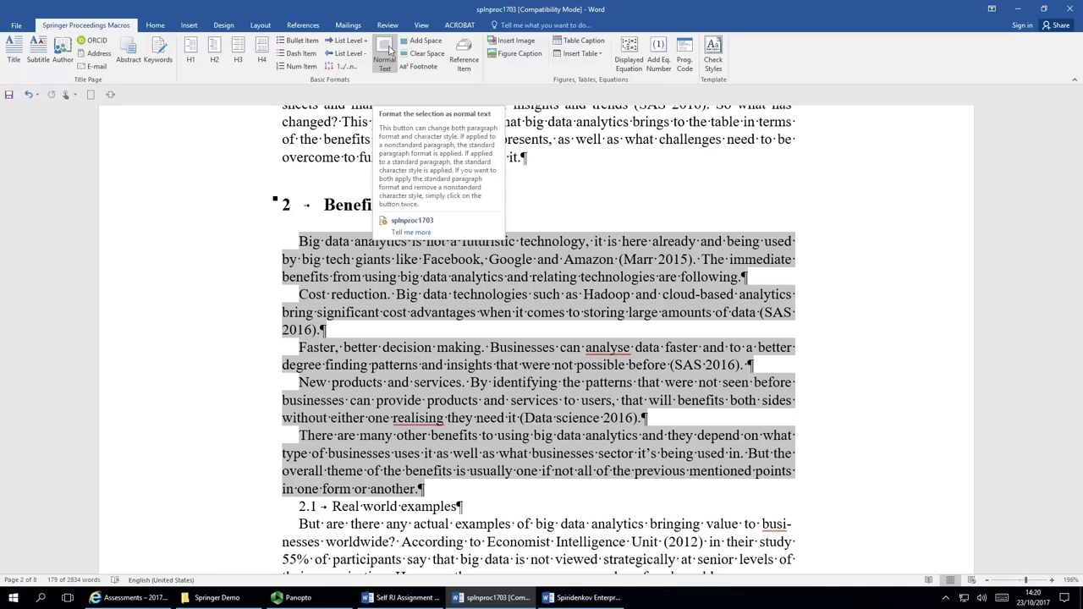
pyautogui.click(385, 53)
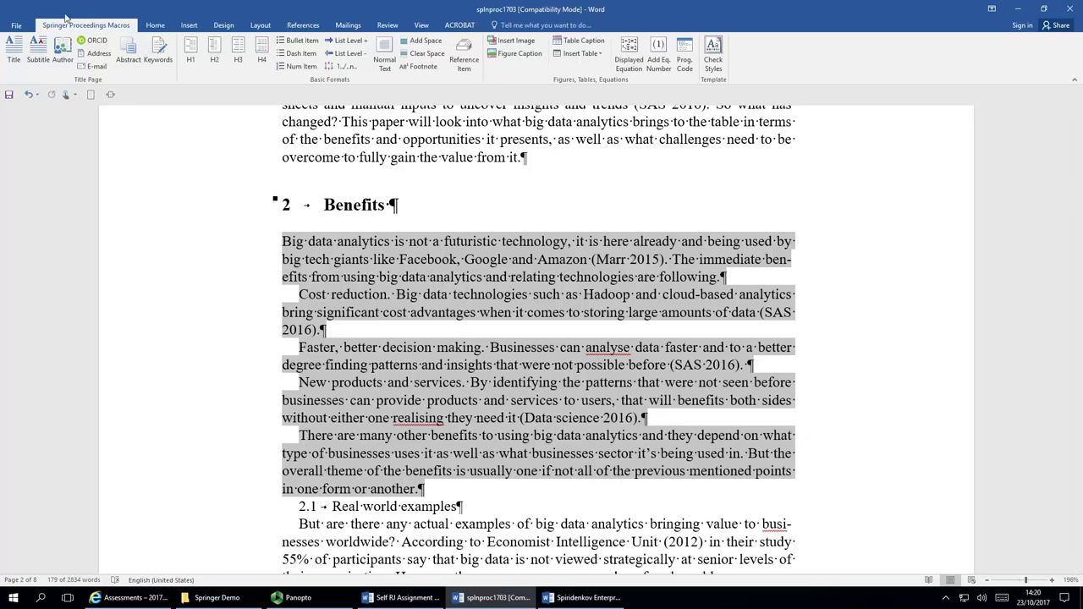
# Reapply Normal Text to the Benefits paragraphs: the first three, the New products pair, then all.
pyautogui.click(154, 25)
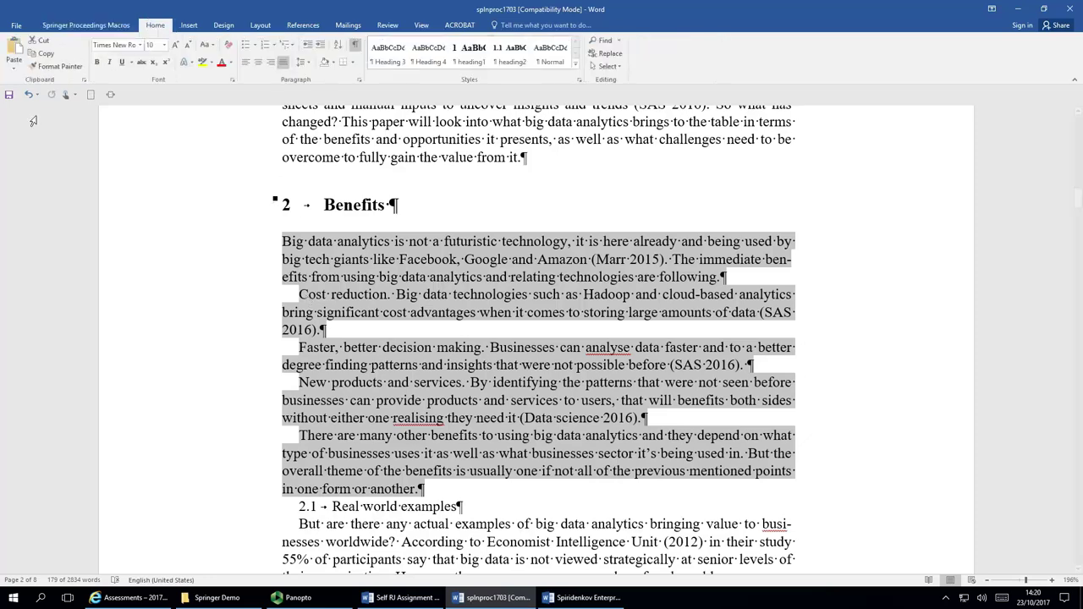
pyautogui.hotkey('ctrl', 'Home')
pyautogui.click(95, 25)
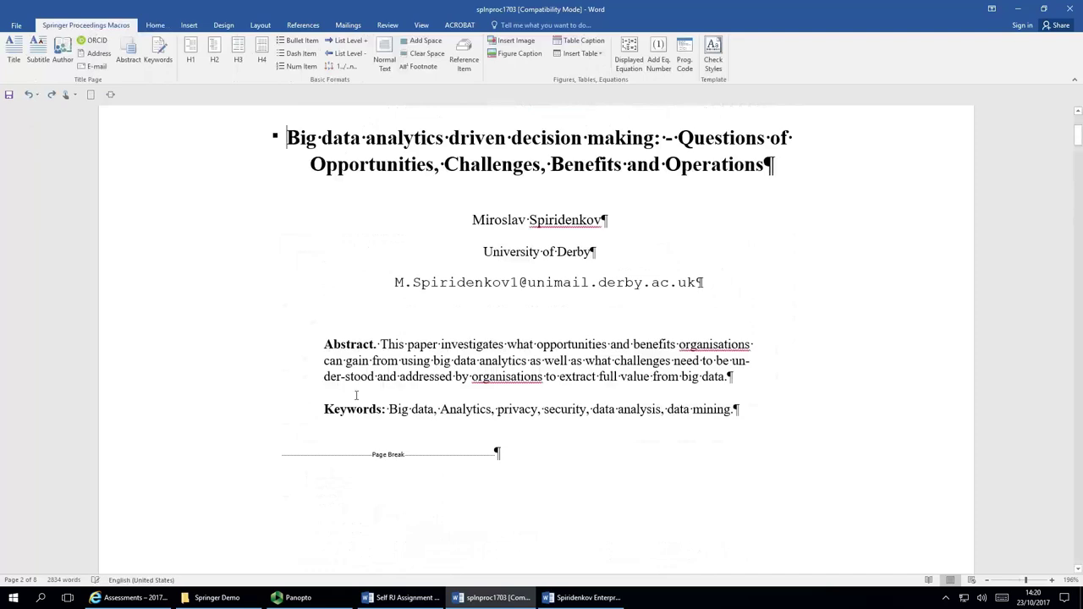
pyautogui.scroll(-6, 423, 381)
pyautogui.scroll(-6, 406, 383)
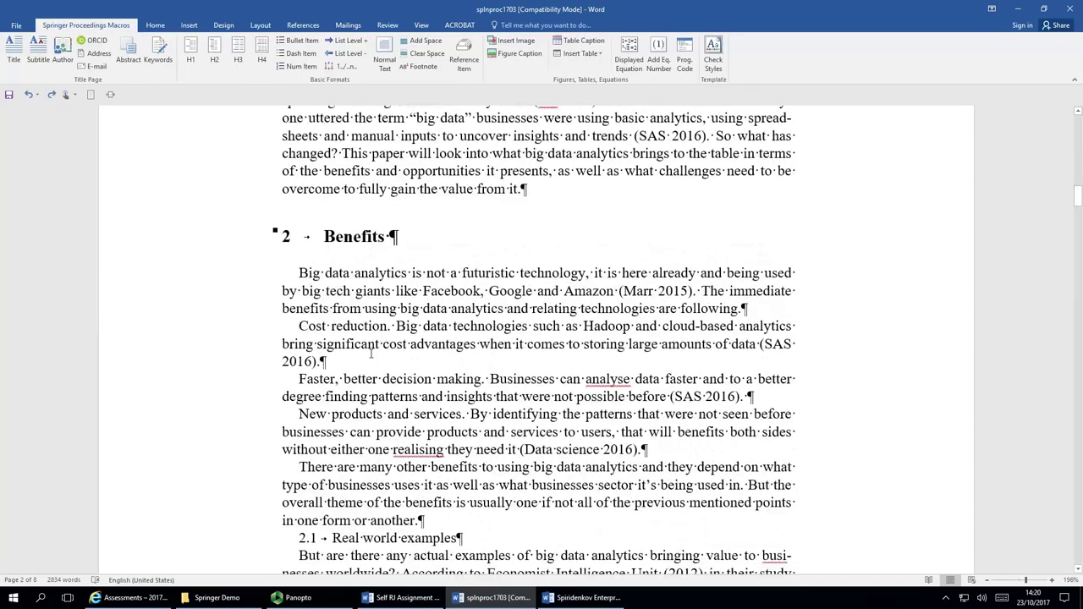
pyautogui.moveTo(298, 273); pyautogui.dragTo(778, 402)
pyautogui.click(385, 46)
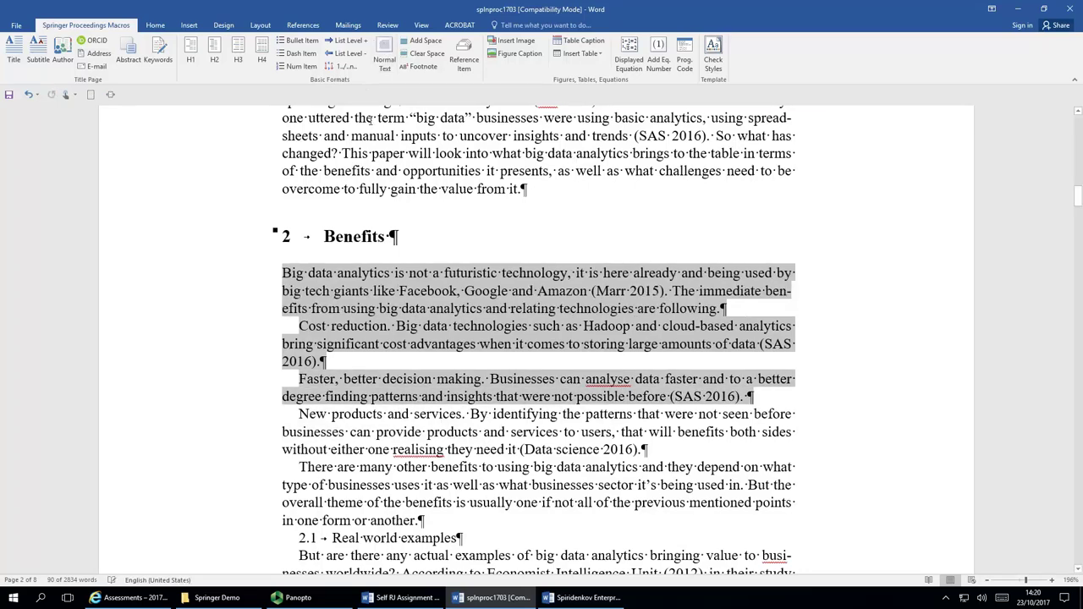
pyautogui.moveTo(300, 417); pyautogui.dragTo(432, 518)
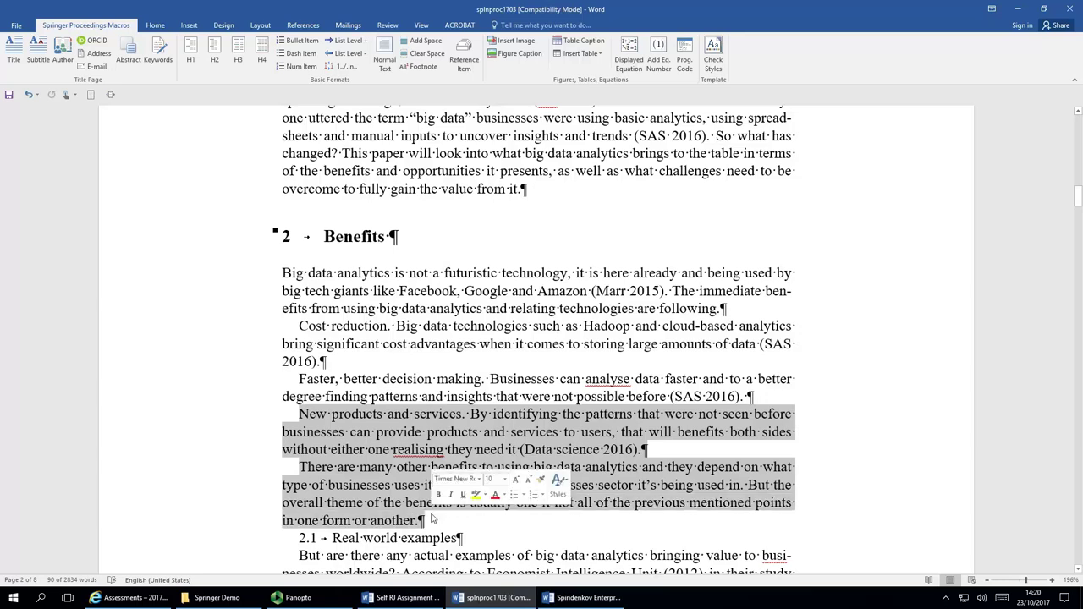
pyautogui.click(389, 50)
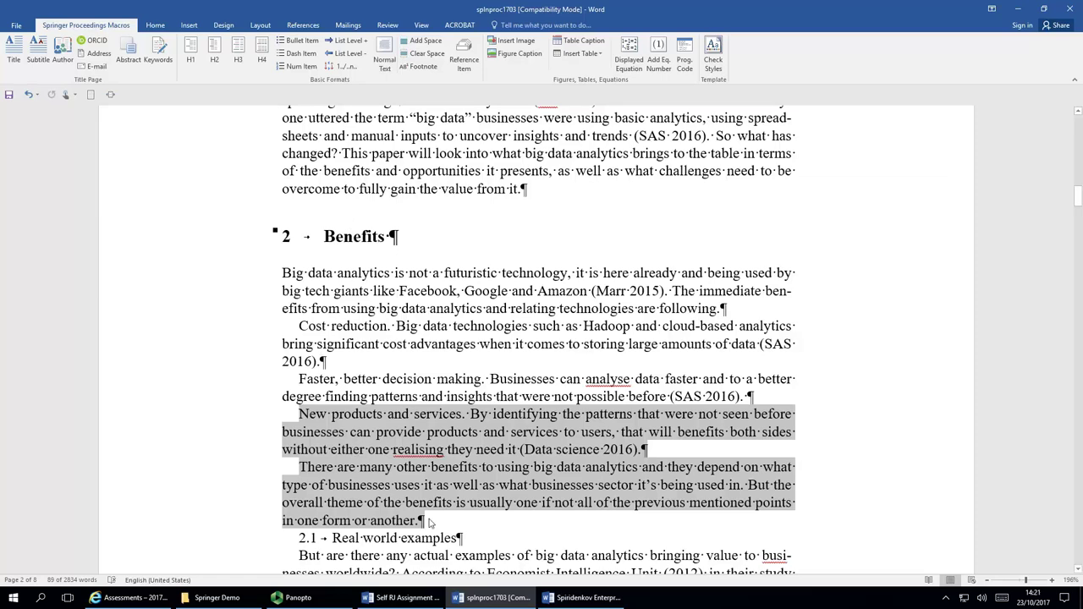
pyautogui.moveTo(429, 522); pyautogui.dragTo(281, 272)
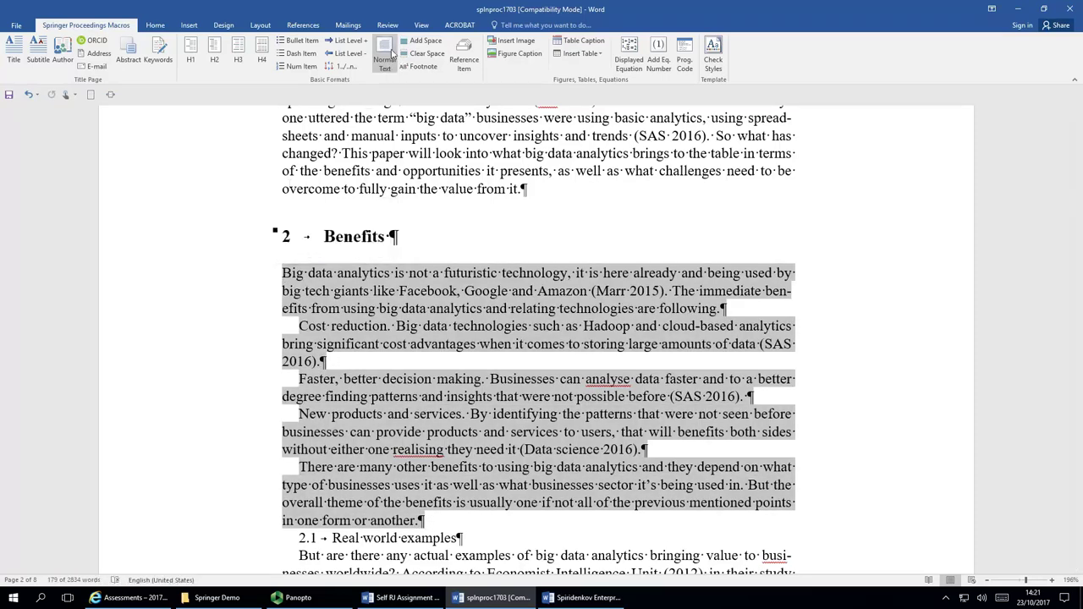
pyautogui.click(386, 52)
pyautogui.scroll(-3, 345, 366)
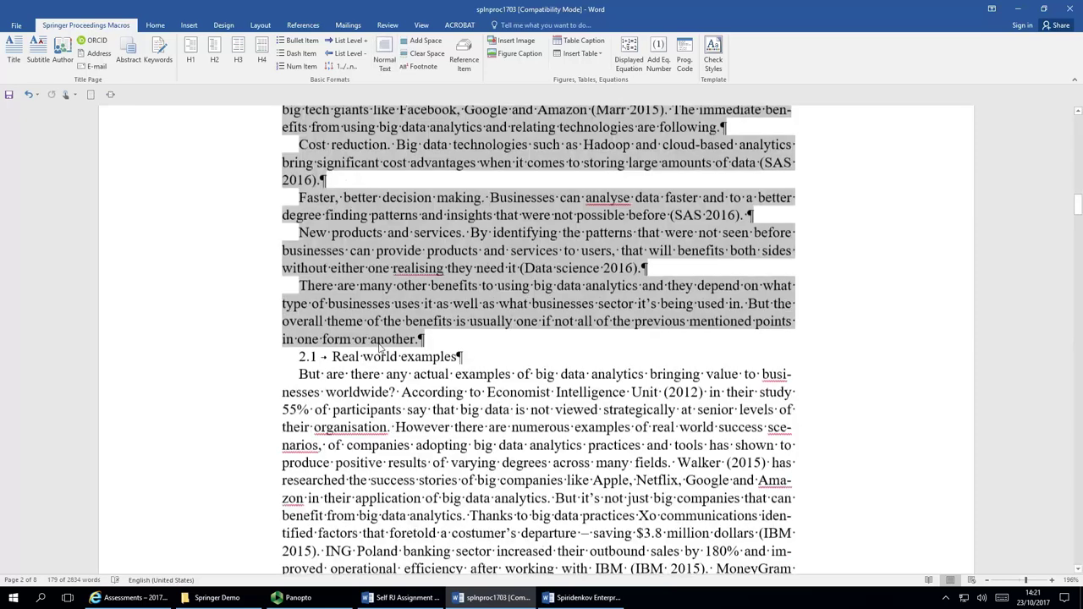
# Delete the typed 2.1 and make Real world examples an H2 numbered heading.
pyautogui.moveTo(336, 365); pyautogui.dragTo(298, 364)
pyautogui.press('Delete')
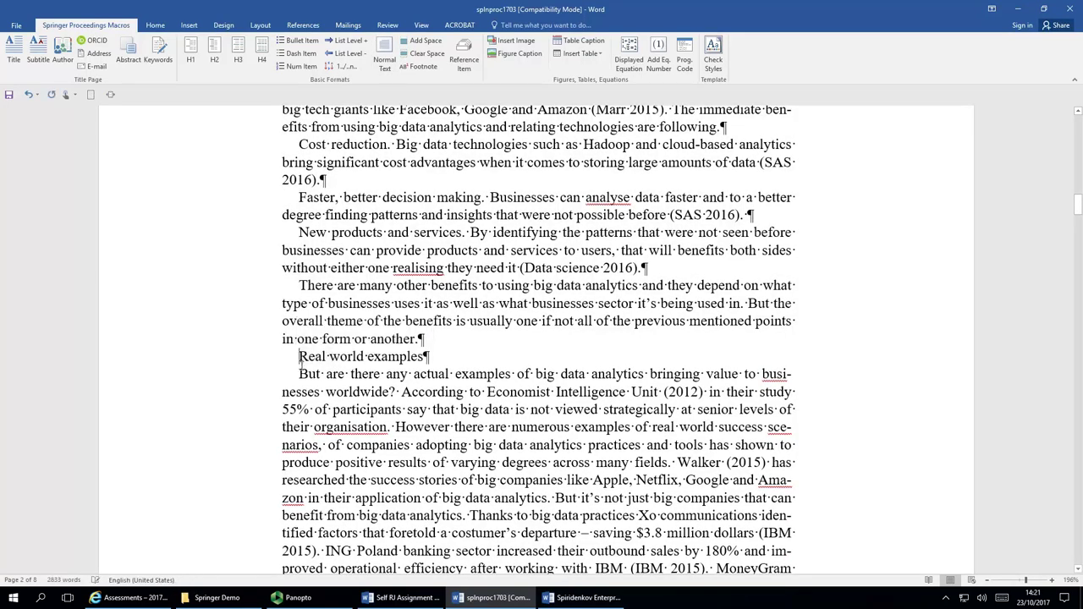
pyautogui.click(252, 363)
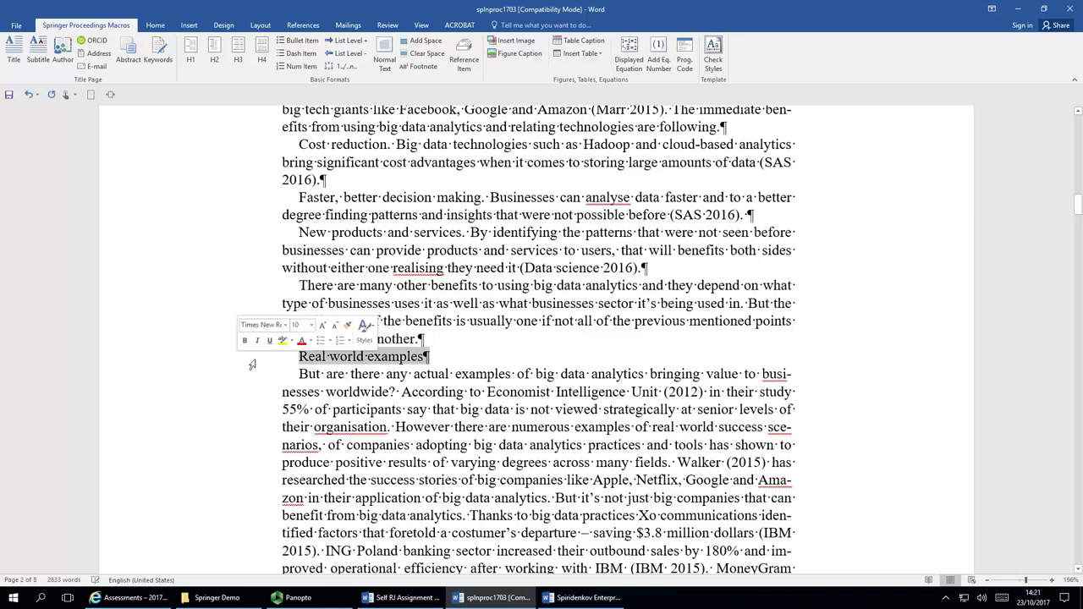
pyautogui.click(214, 48)
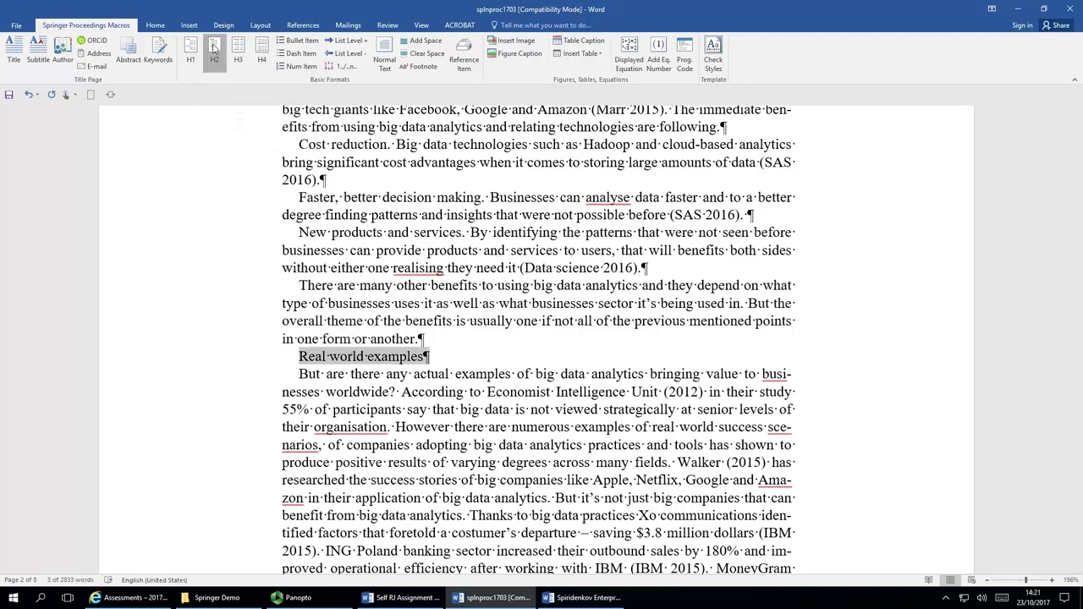
# Apply Normal Text to the 'But are there any actual examples' paragraph.
pyautogui.scroll(-5, 227, 128)
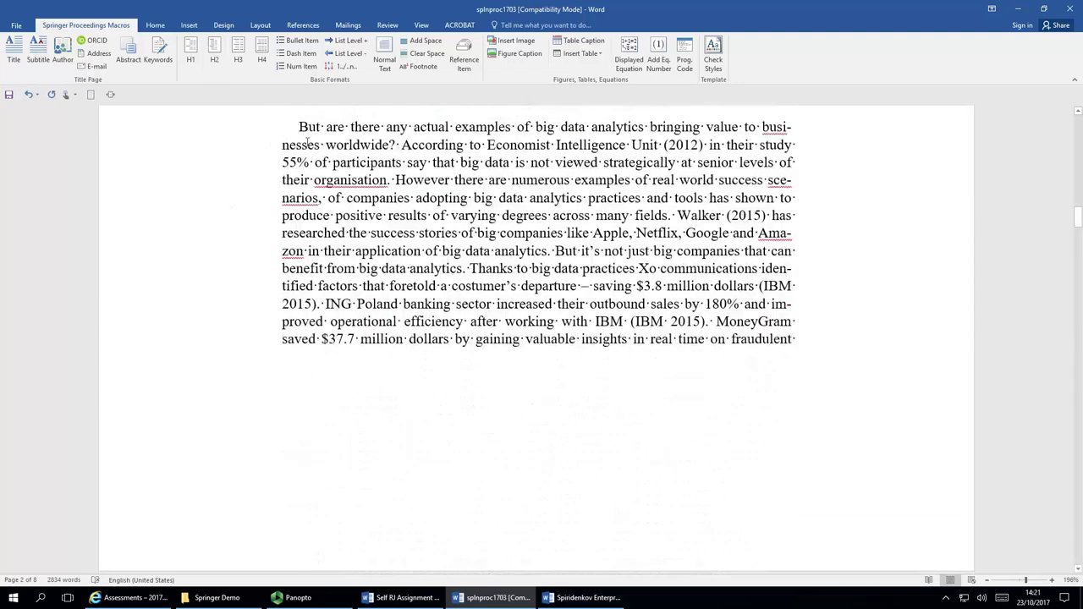
pyautogui.moveTo(300, 132); pyautogui.dragTo(589, 512)
pyautogui.scroll(5, 592, 495)
pyautogui.scroll(2, 583, 499)
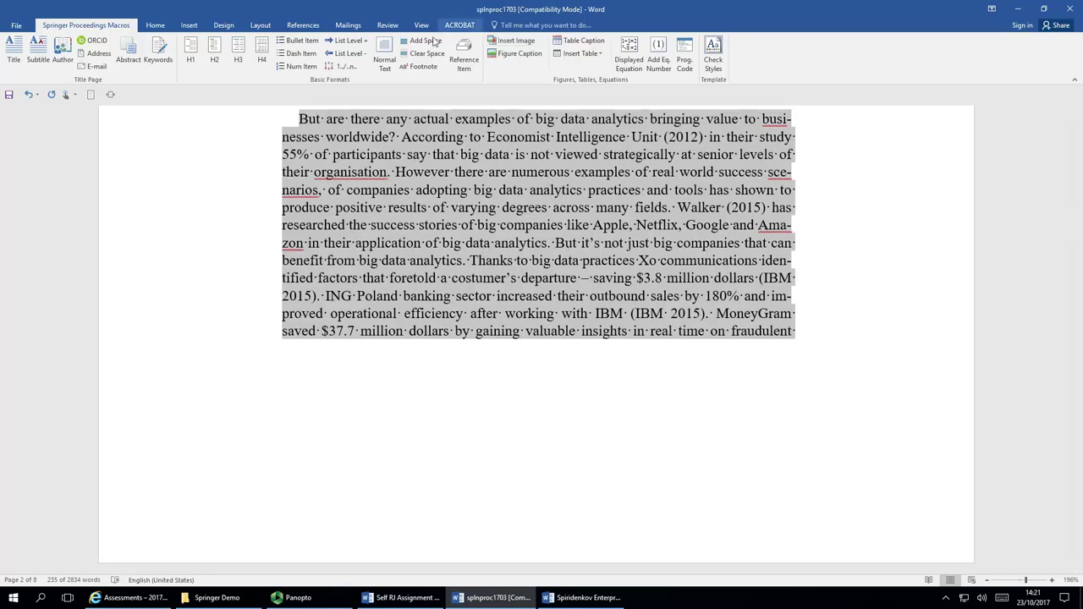
pyautogui.click(385, 52)
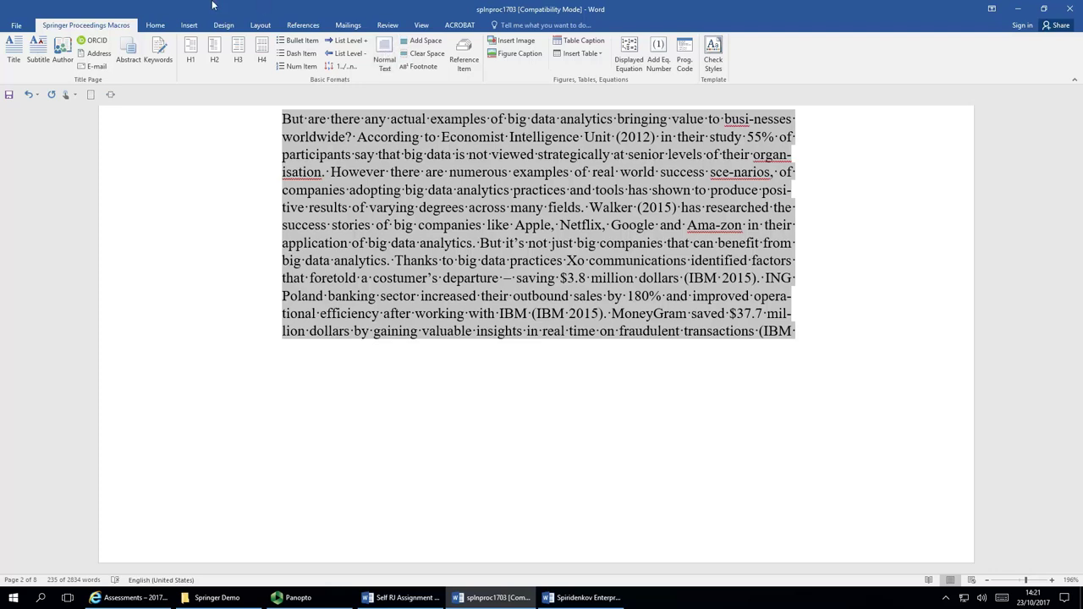
# Split 'But it's not just big companies' into its own paragraph and apply Normal Text.
pyautogui.click(479, 242)
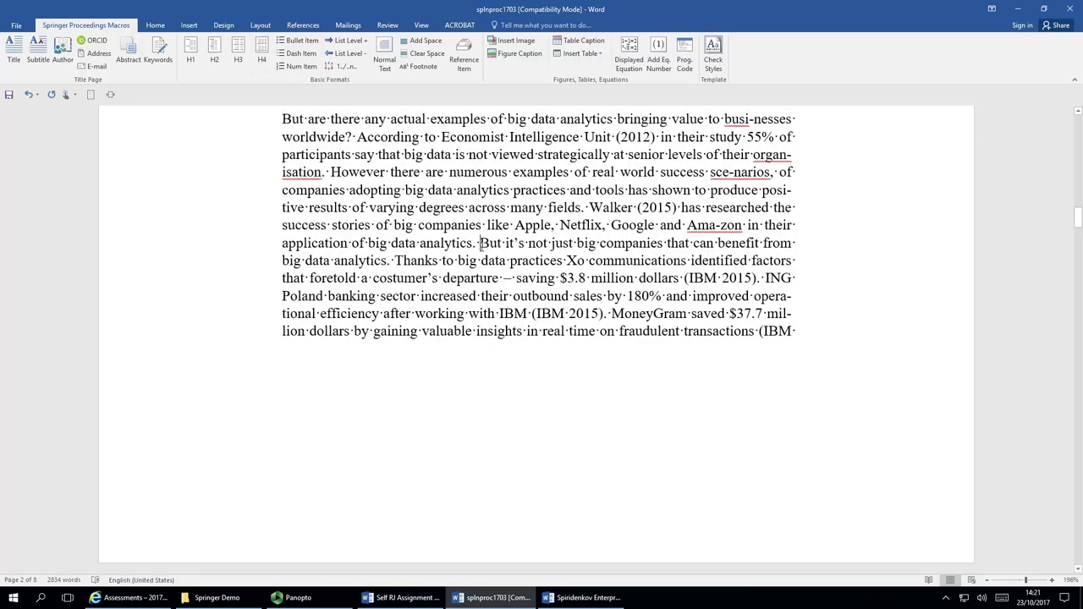
pyautogui.press('Return')
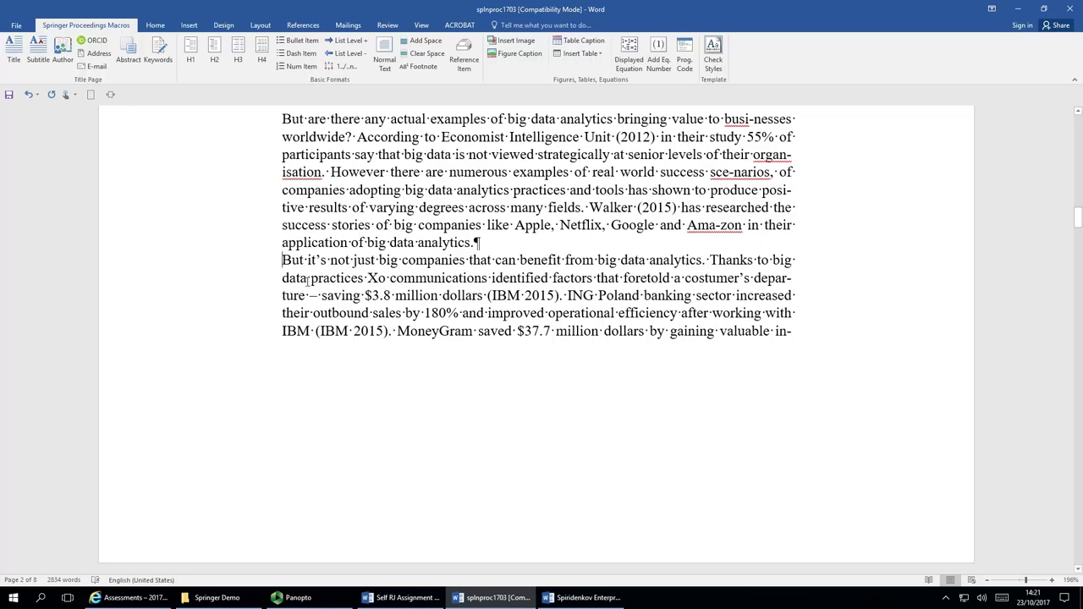
pyautogui.tripleClick(286, 264)
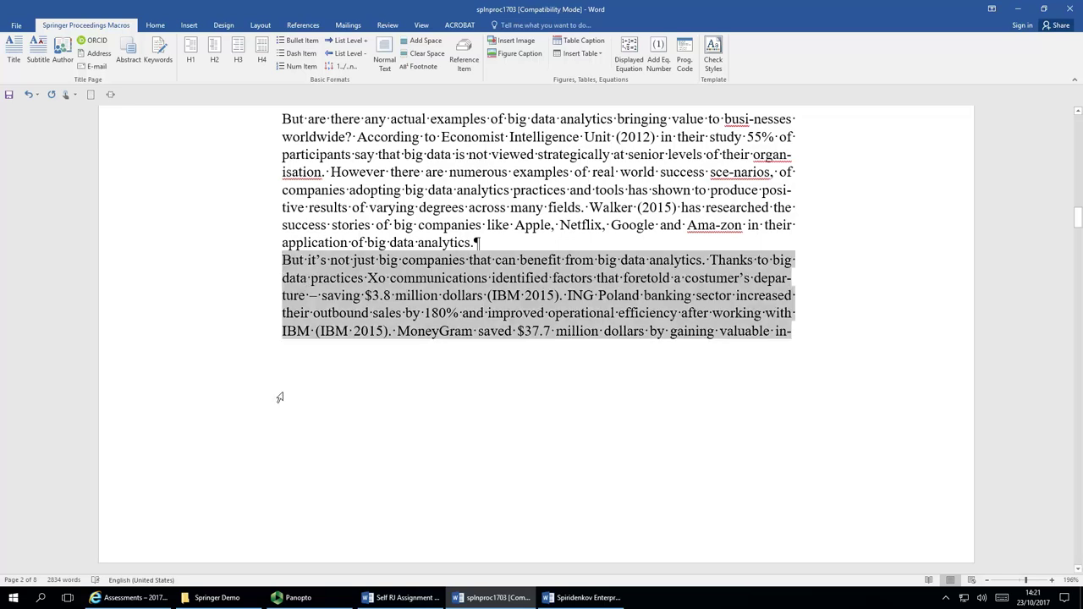
pyautogui.moveTo(287, 573); pyautogui.dragTo(720, 457)
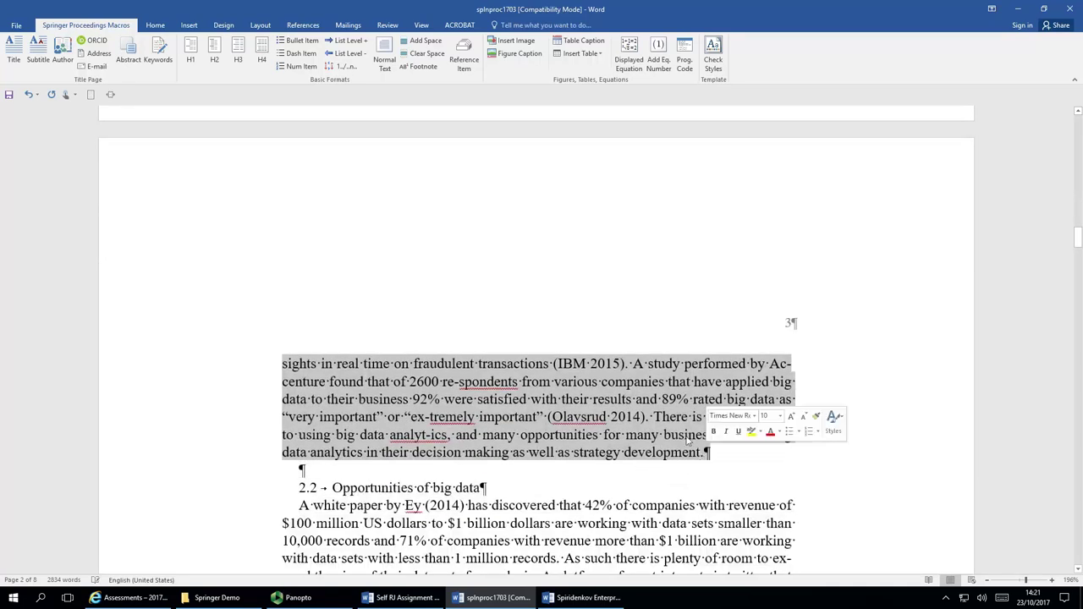
pyautogui.click(384, 57)
pyautogui.scroll(5, 341, 225)
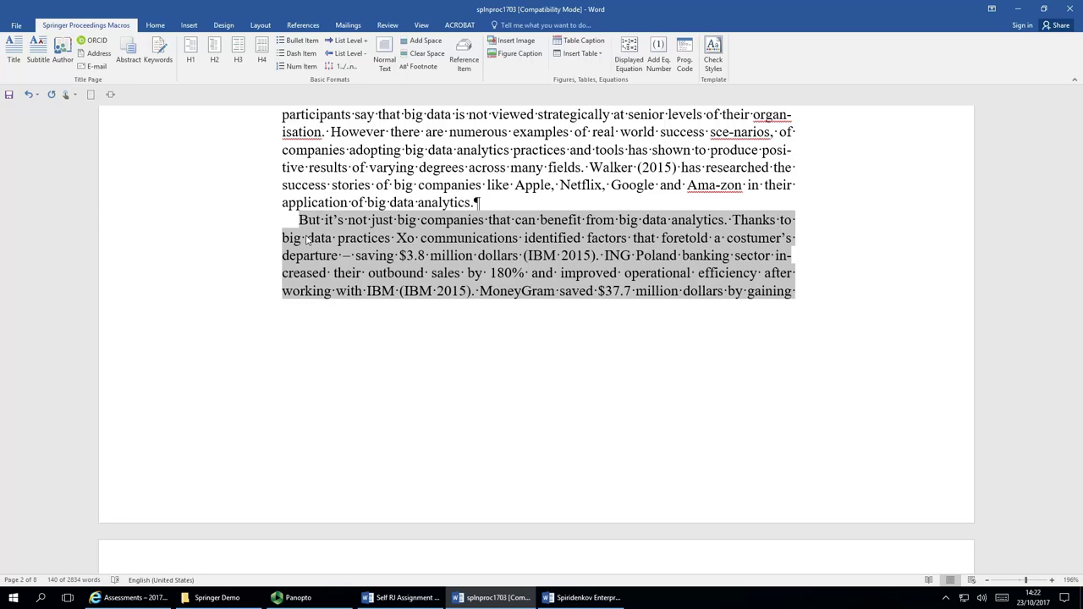
pyautogui.scroll(-10, 307, 239)
pyautogui.keyDown('shift'); pyautogui.click(302, 227); pyautogui.keyUp('shift')
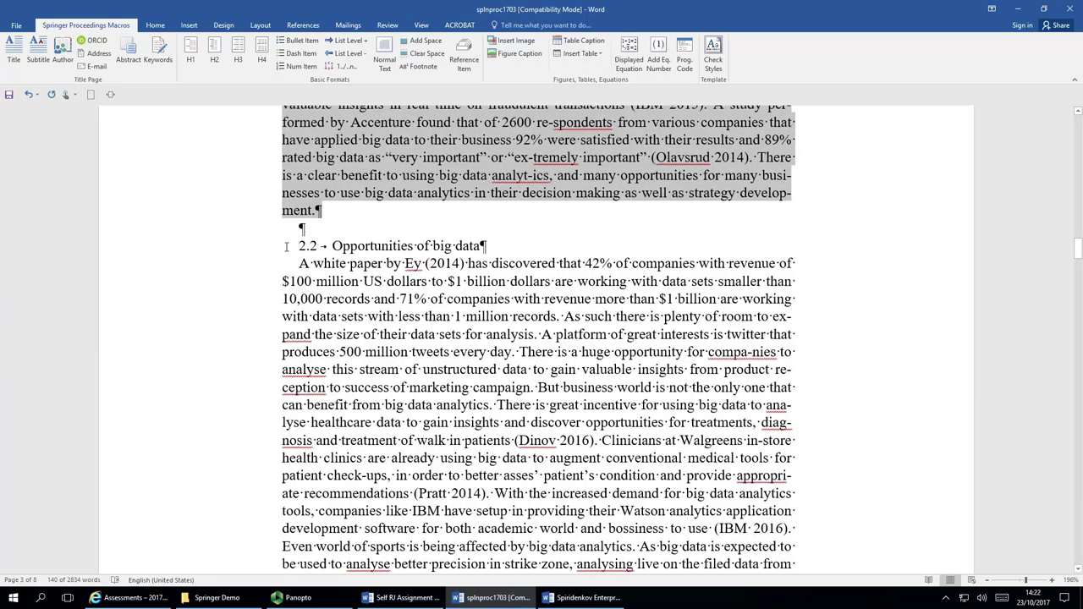
pyautogui.scroll(3, 524, 203)
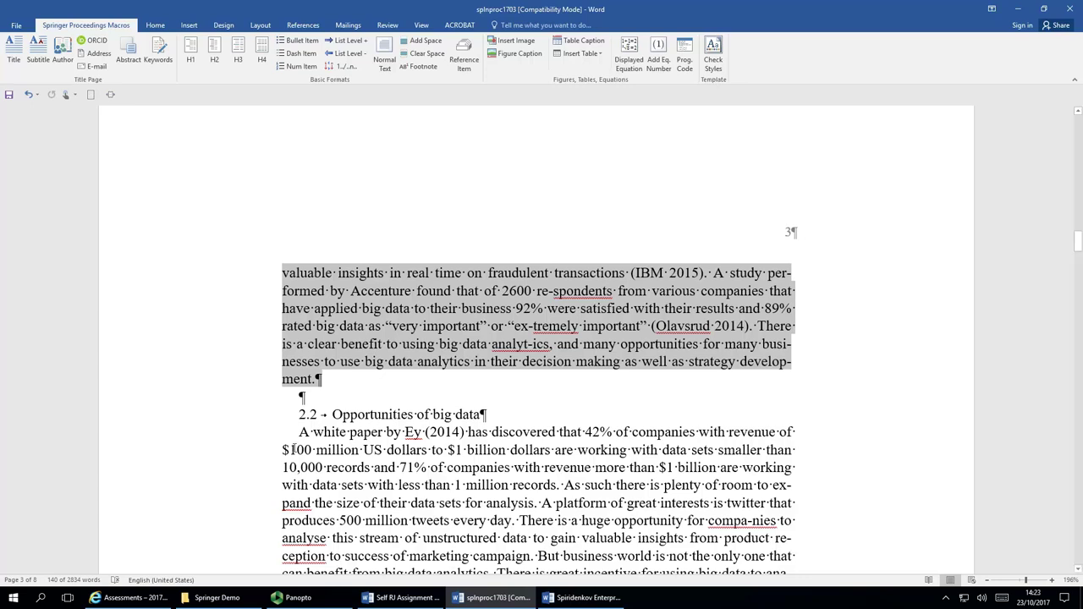
# Delete the typed 2.2 and make Opportunities of big data an H2 numbered heading.
pyautogui.moveTo(336, 416); pyautogui.dragTo(300, 417)
pyautogui.press('BackSpace')
pyautogui.click(252, 415)
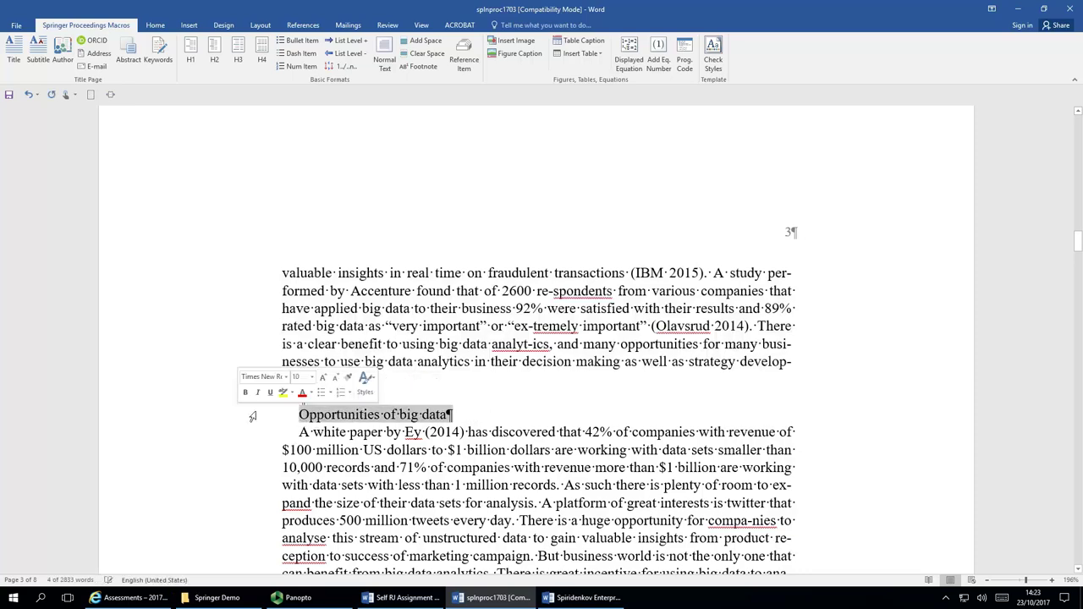
pyautogui.click(214, 49)
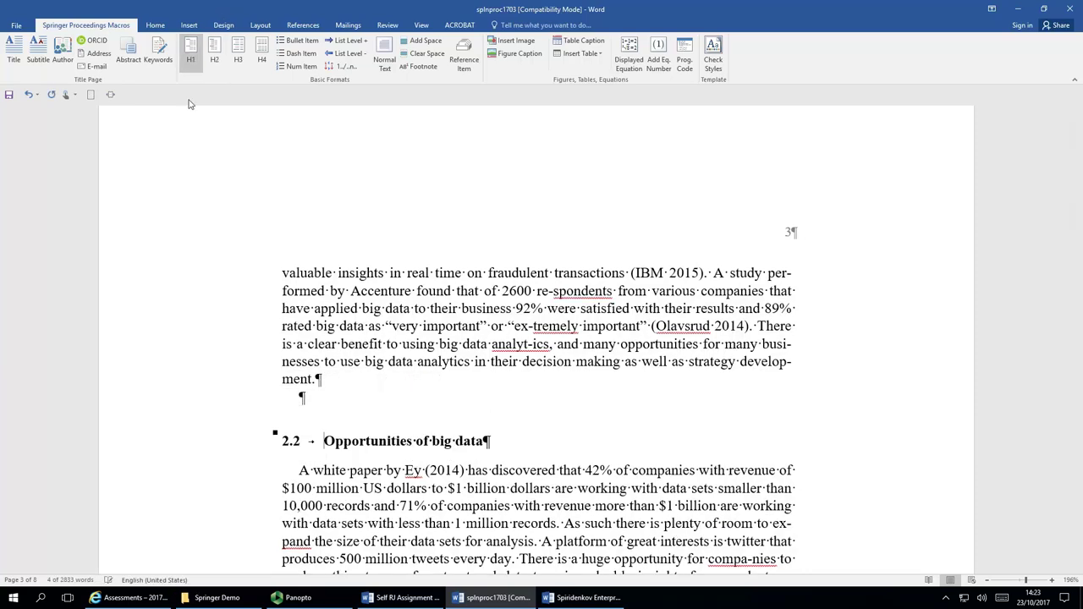
# Select the 'A white paper' paragraph, redoing the selection after it overshot.
pyautogui.scroll(-3, 215, 338)
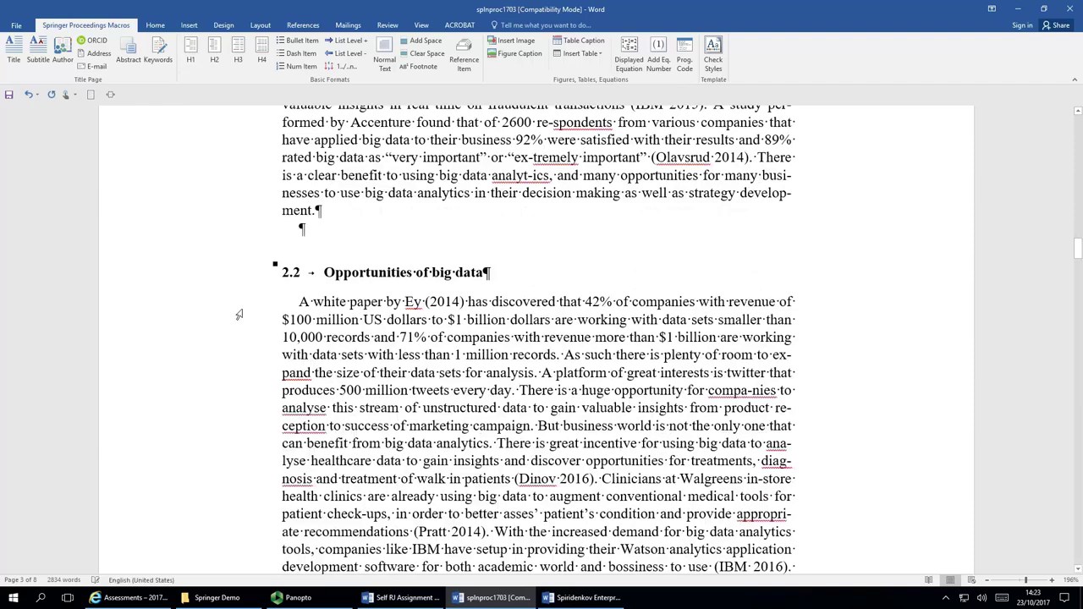
pyautogui.moveTo(240, 301); pyautogui.dragTo(227, 347)
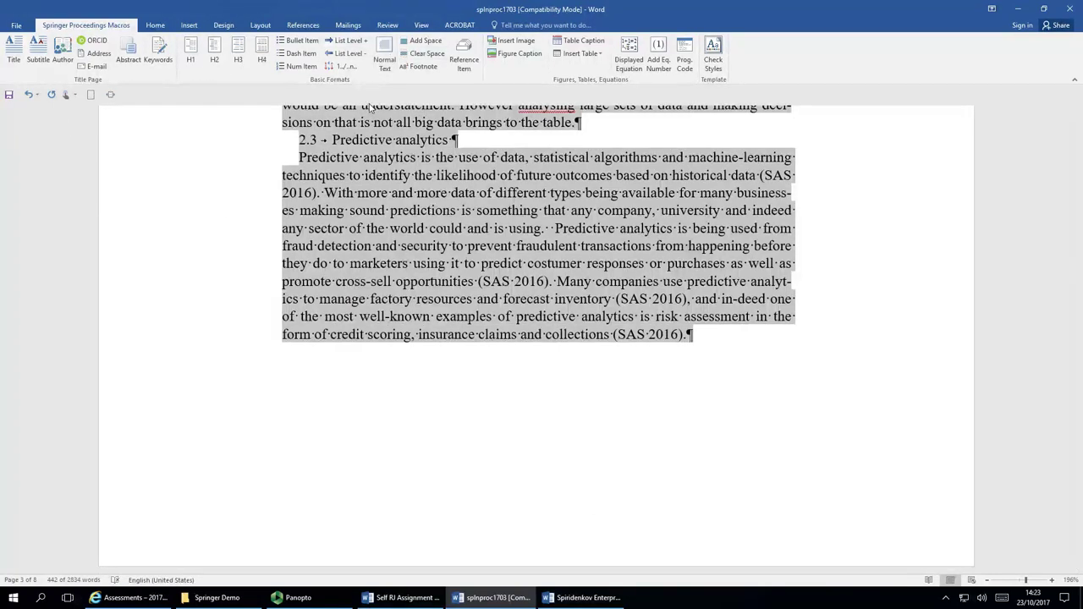
pyautogui.click(369, 167)
pyautogui.scroll(4, 372, 173)
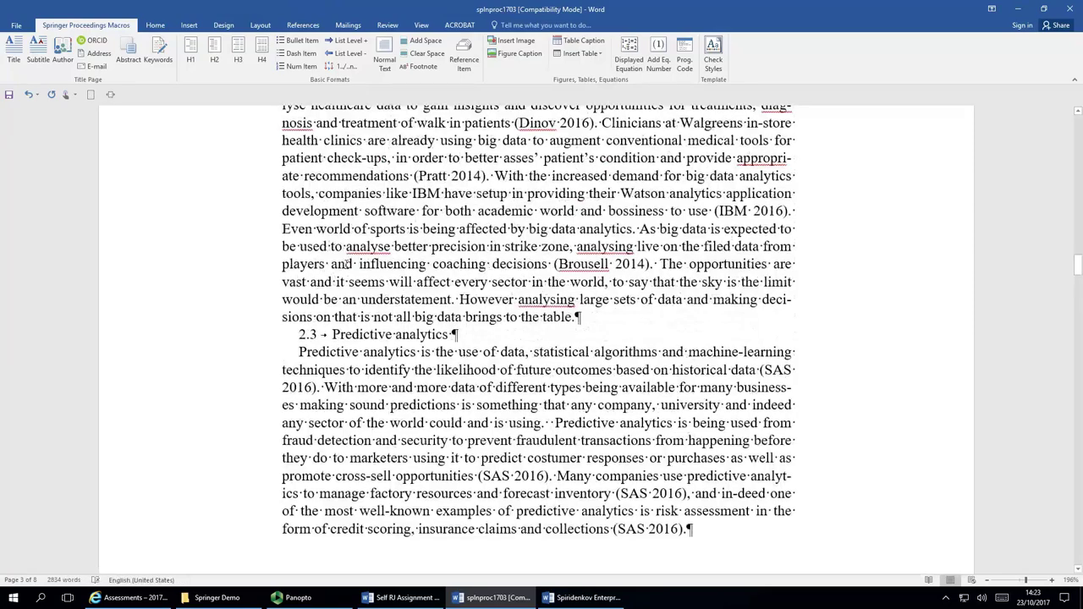
pyautogui.scroll(2, 347, 264)
pyautogui.moveTo(584, 409); pyautogui.dragTo(299, 391)
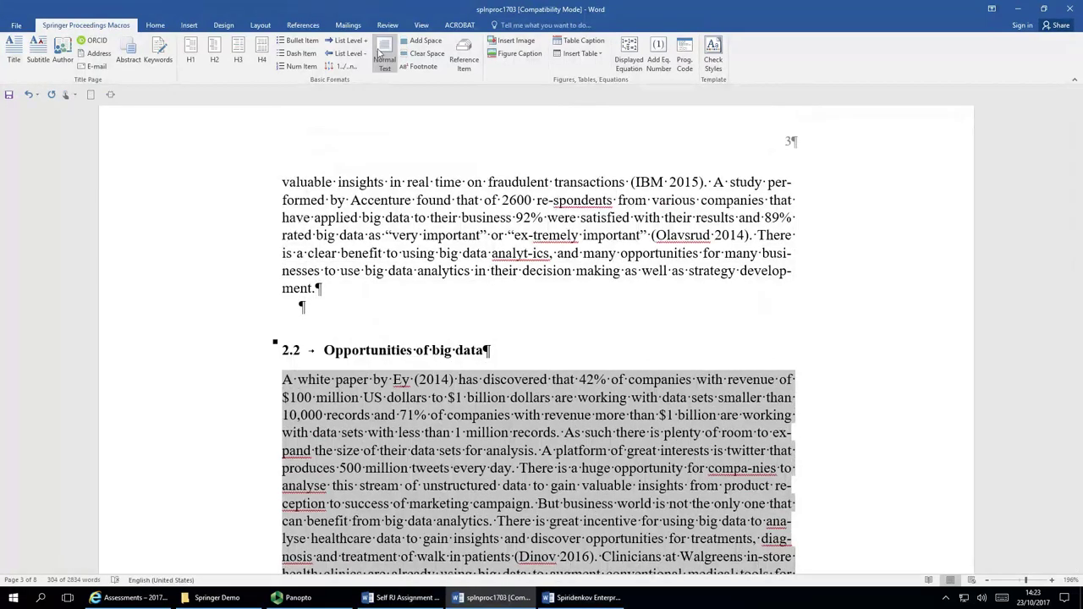
pyautogui.scroll(-5, 369, 453)
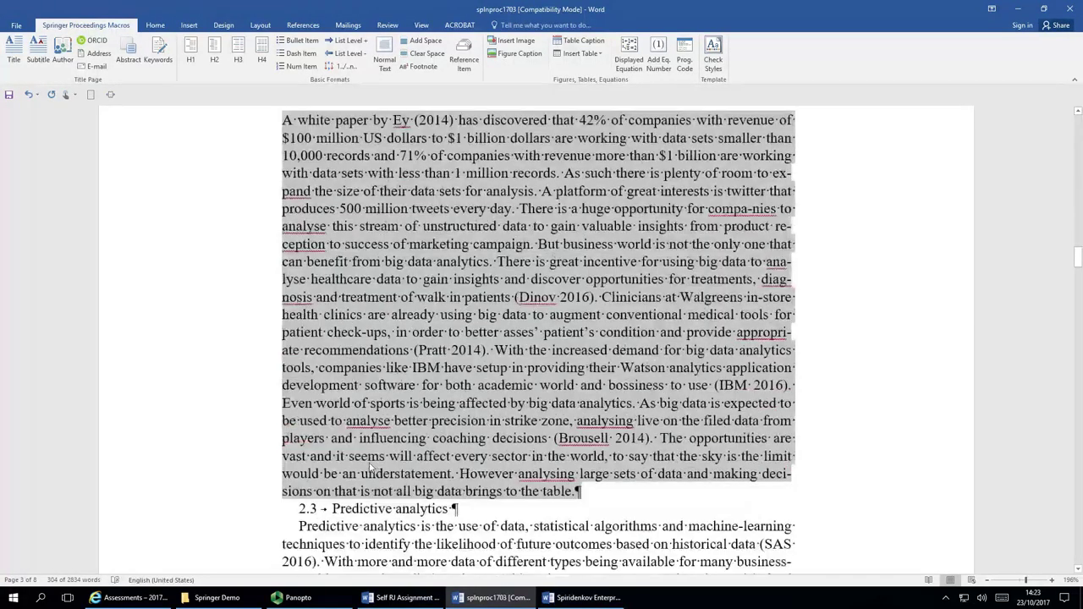
pyautogui.scroll(-3, 372, 457)
pyautogui.scroll(-1, 375, 456)
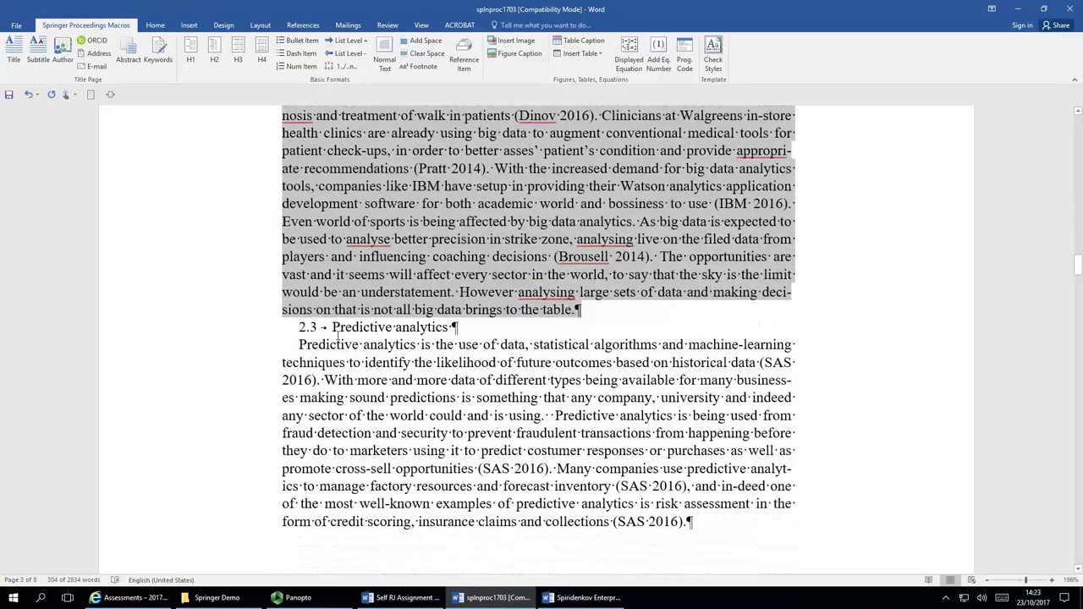
# Delete the typed 2.3 and make Predictive analytics an H2 numbered heading.
pyautogui.click(306, 328)
pyautogui.press('BackSpace')
pyautogui.click(275, 332)
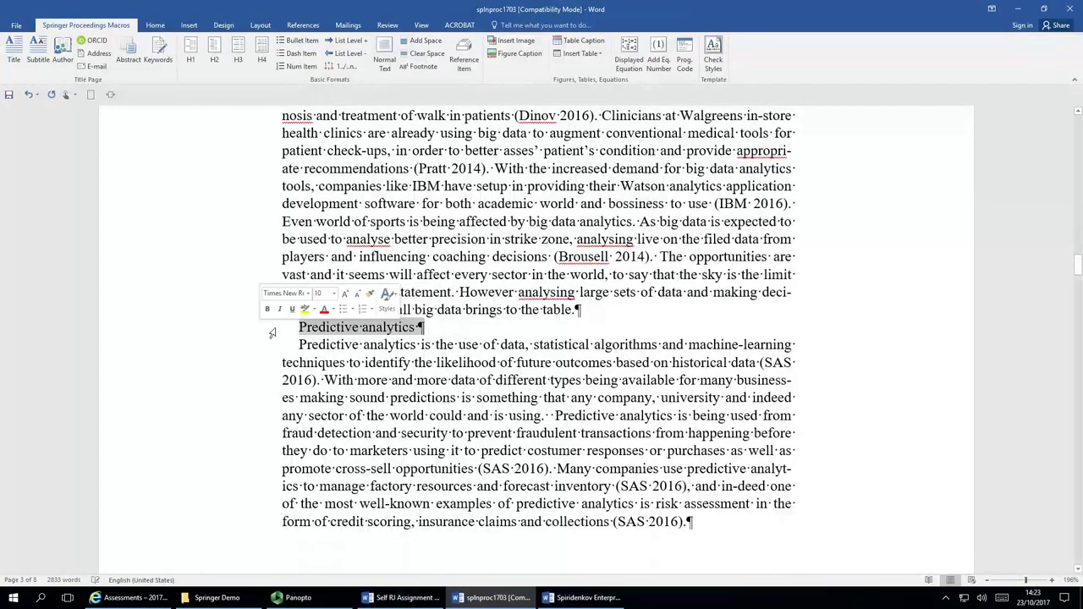
pyautogui.click(214, 49)
pyautogui.moveTo(297, 382); pyautogui.dragTo(729, 151)
pyautogui.scroll(-3, 307, 525)
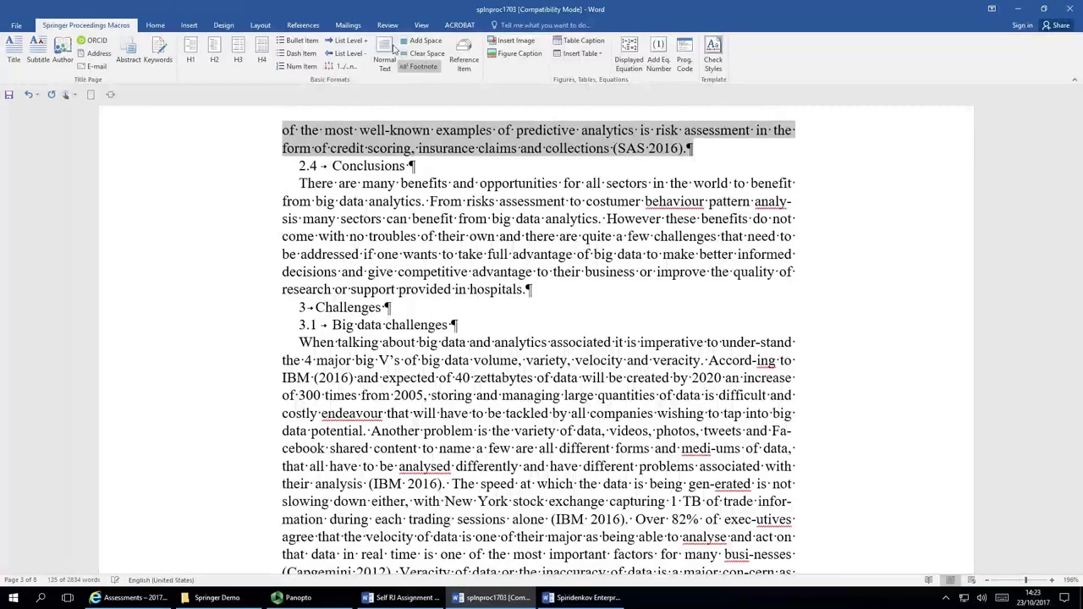
pyautogui.scroll(4, 426, 208)
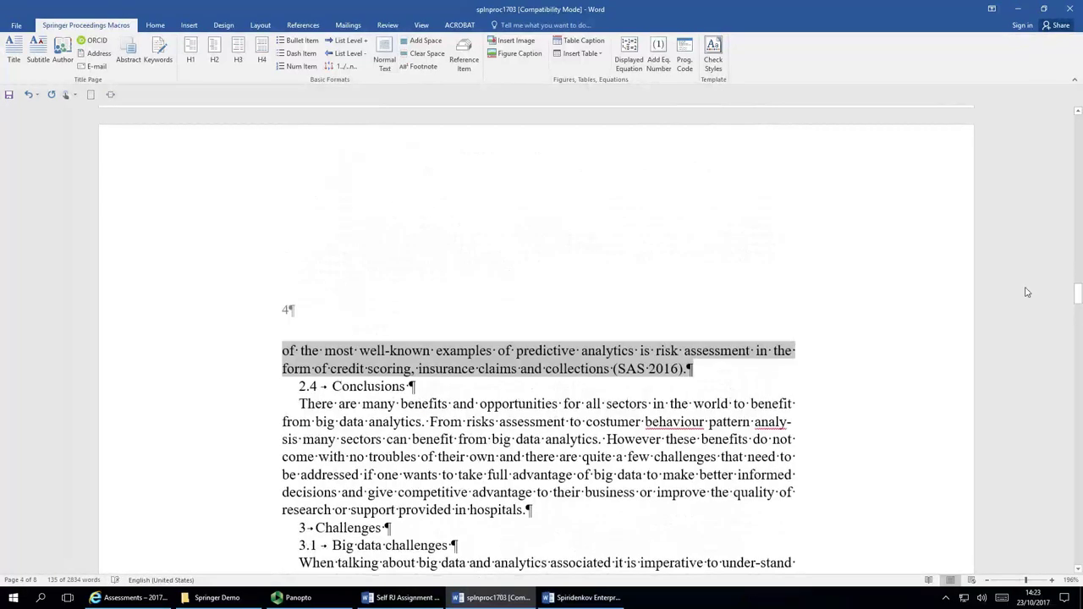
pyautogui.moveTo(1078, 294); pyautogui.dragTo(1077, 192)
pyautogui.click(156, 257)
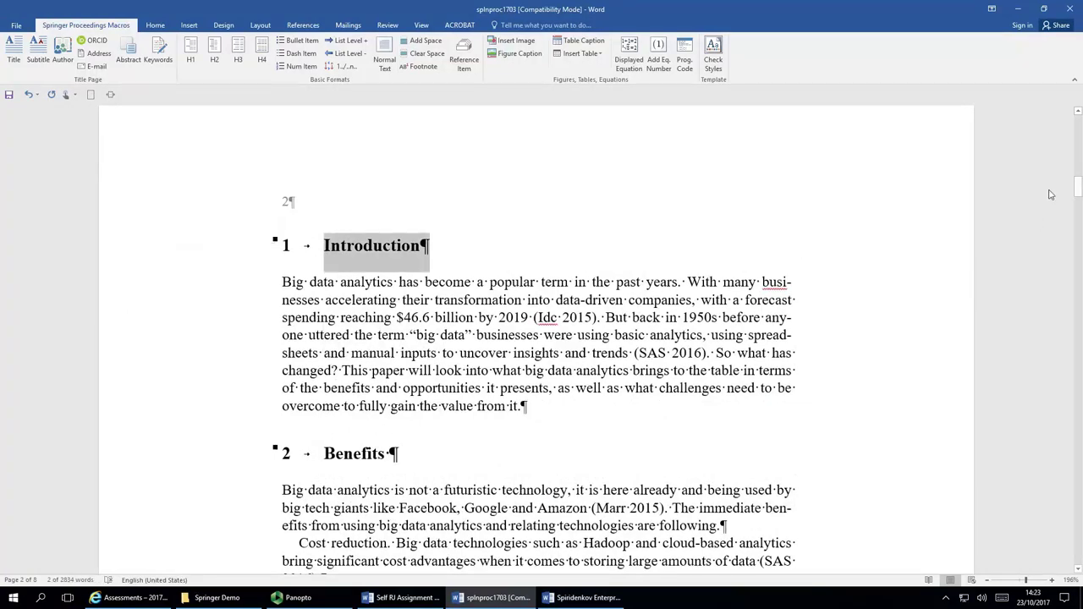
pyautogui.moveTo(1079, 187); pyautogui.dragTo(1079, 306)
# Delete the typed 2.4 and make Conclusions an H2 numbered heading.
pyautogui.click(308, 112)
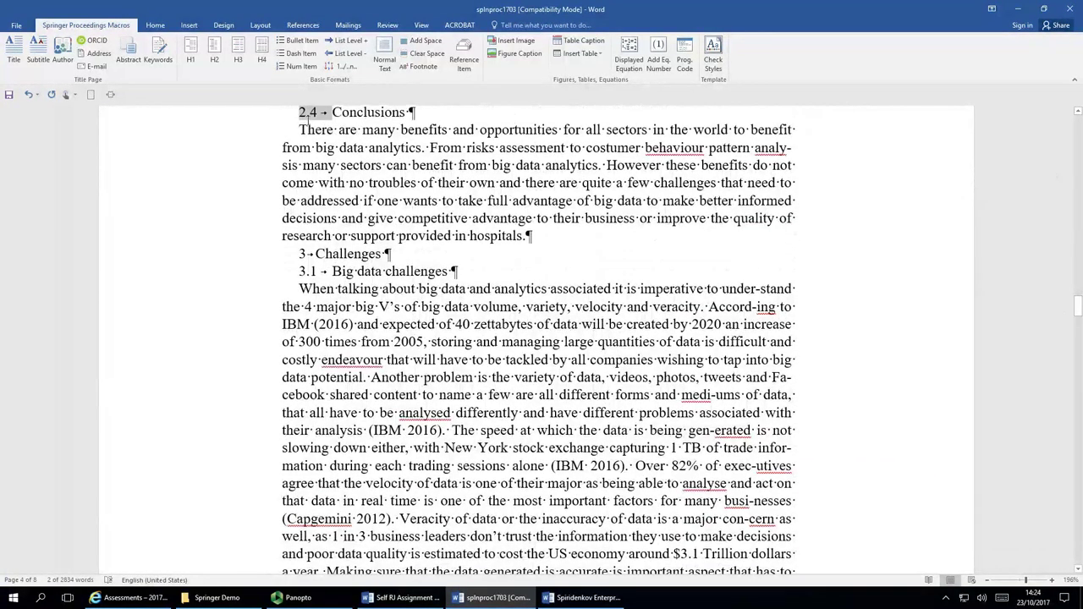
pyautogui.press('BackSpace')
pyautogui.click(258, 117)
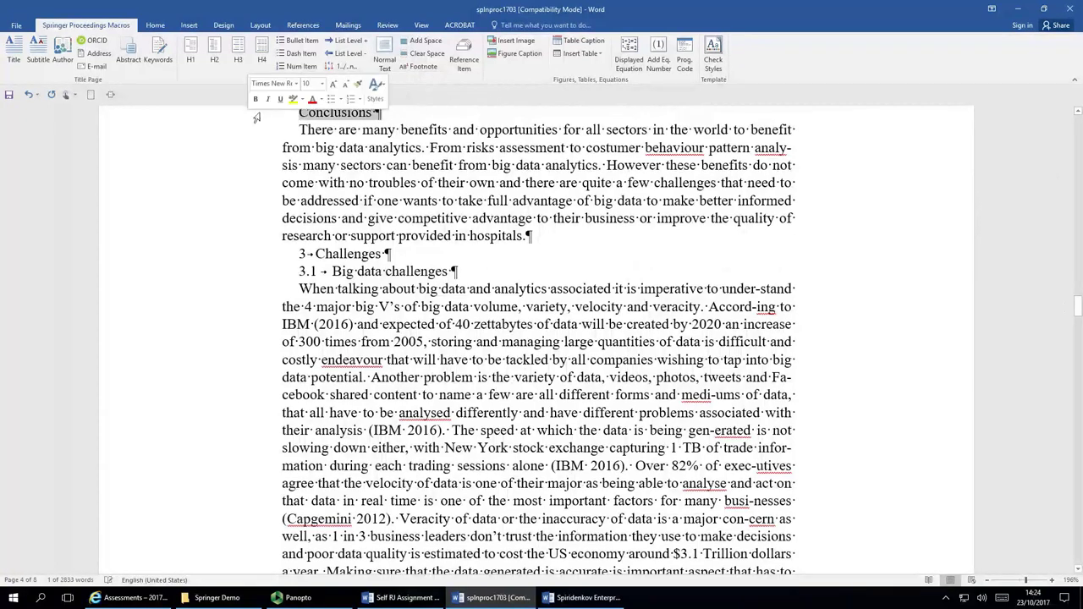
pyautogui.click(216, 51)
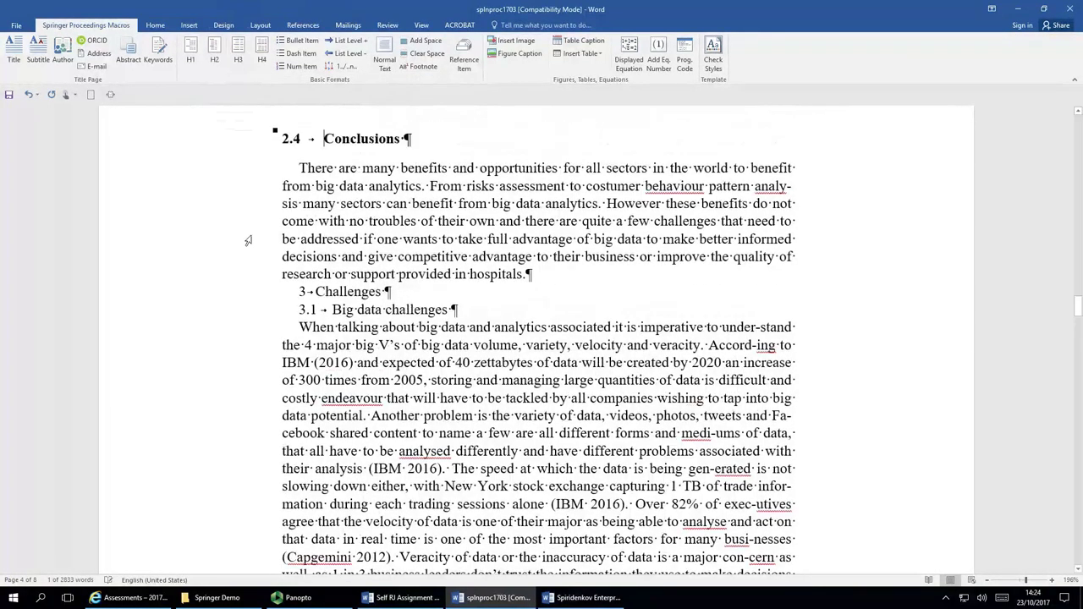
# Replace the typed 3 and 3.1 with H1 on Challenges and H2 on Big data challenges.
pyautogui.click(320, 292)
pyautogui.press('BackSpace')
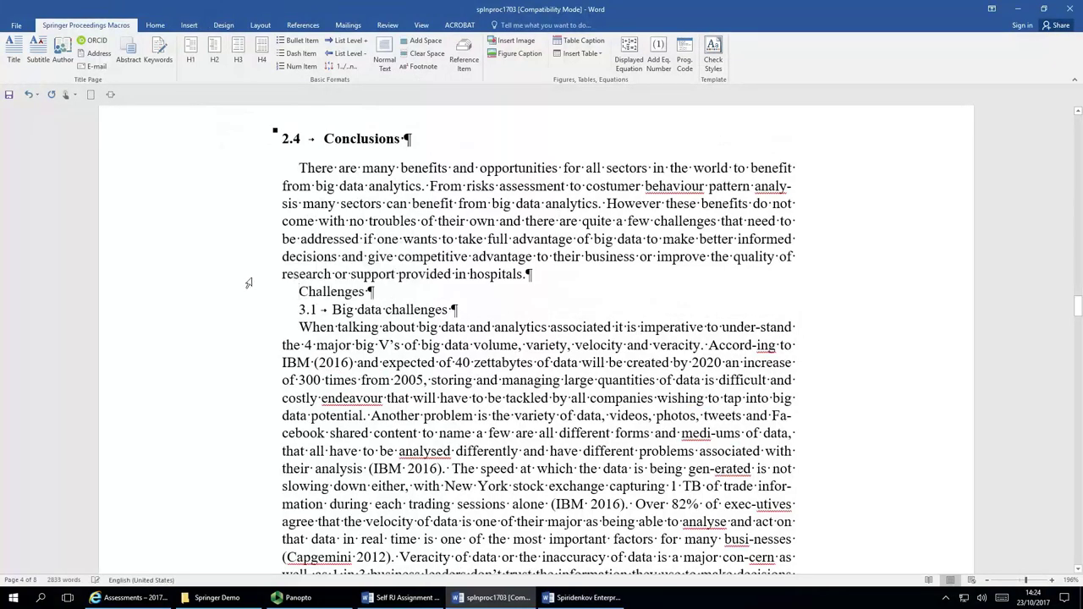
pyautogui.click(250, 291)
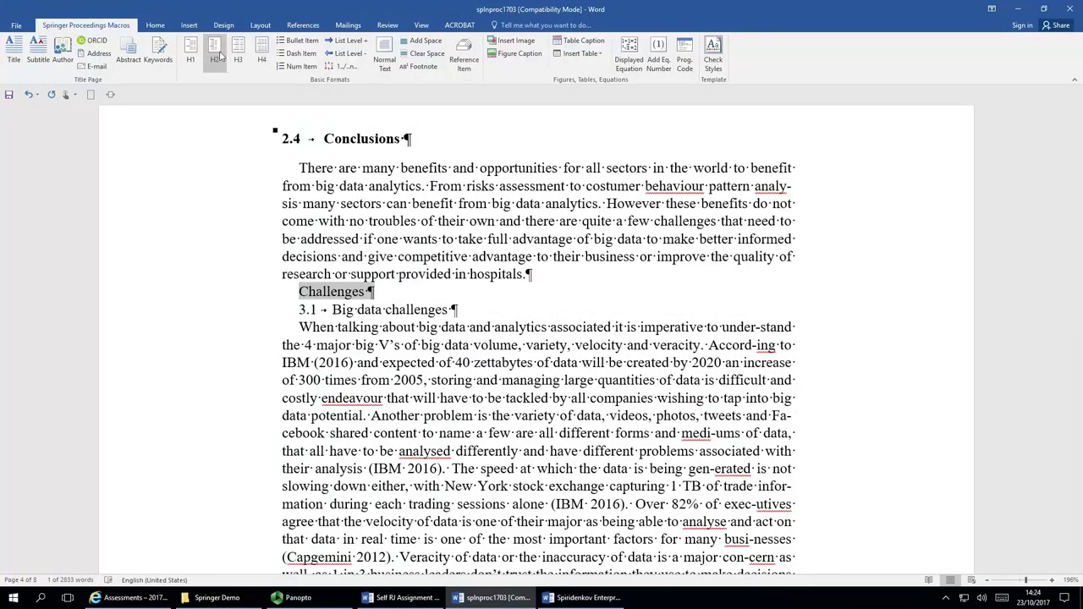
pyautogui.click(191, 52)
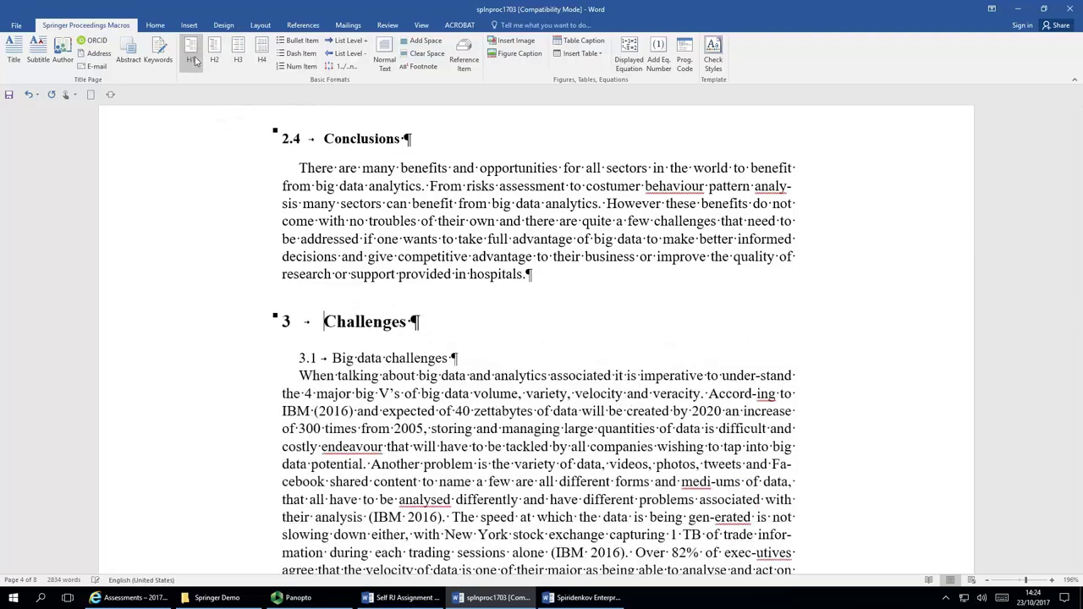
pyautogui.moveTo(336, 358); pyautogui.dragTo(298, 358)
pyautogui.press('Delete')
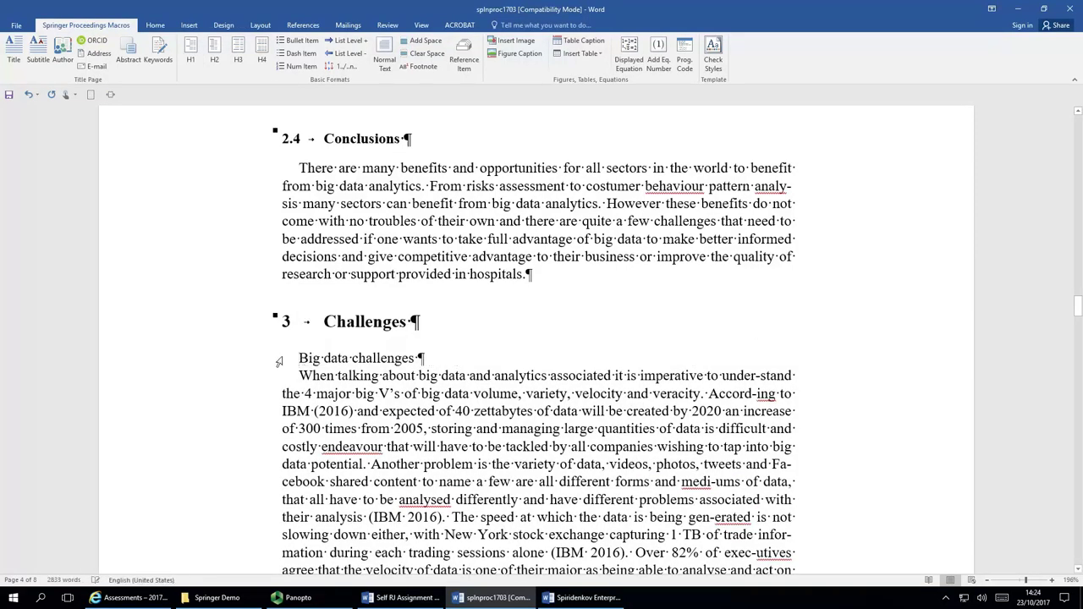
pyautogui.click(279, 358)
pyautogui.click(211, 48)
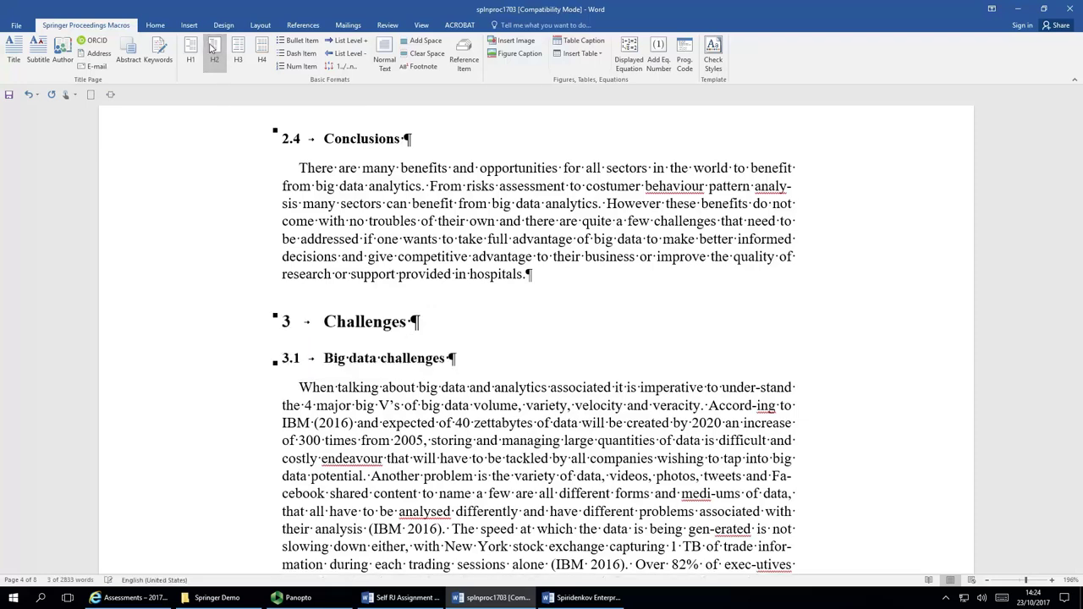
# Apply Normal Text to the Conclusions paragraph and the 'When talking about big data' paragraph.
pyautogui.moveTo(277, 169); pyautogui.dragTo(267, 276)
pyautogui.click(388, 54)
pyautogui.scroll(-3, 290, 194)
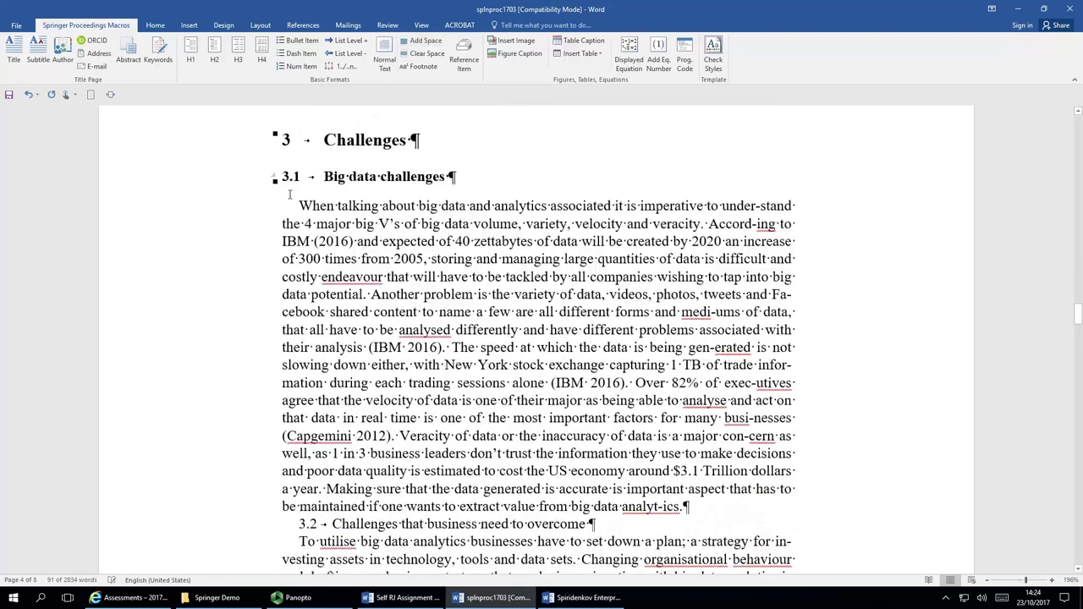
pyautogui.moveTo(281, 209); pyautogui.dragTo(241, 519)
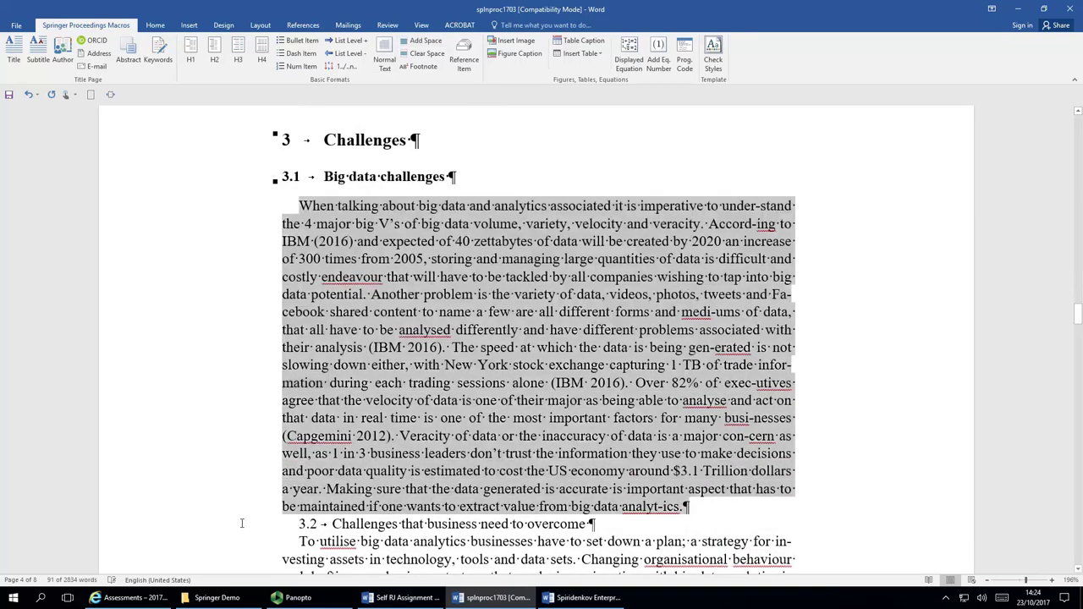
pyautogui.click(384, 53)
pyautogui.scroll(-2, 284, 356)
pyautogui.scroll(-4, 285, 358)
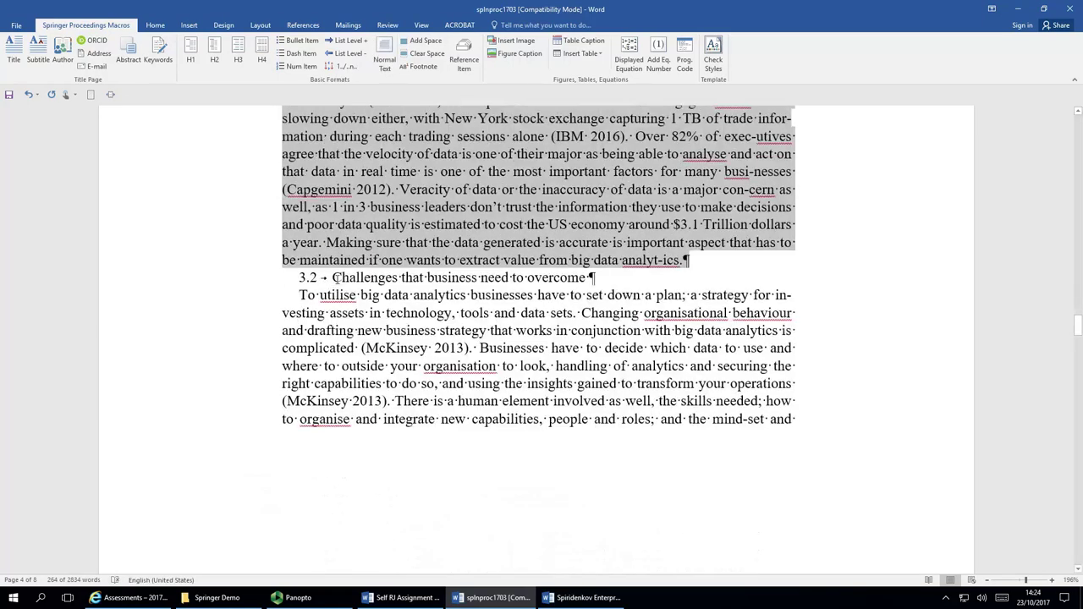
# Delete the typed 3.2 and make 'Challenges that business need to overcome' an H2 heading.
pyautogui.moveTo(333, 278); pyautogui.dragTo(296, 278)
pyautogui.press('Delete')
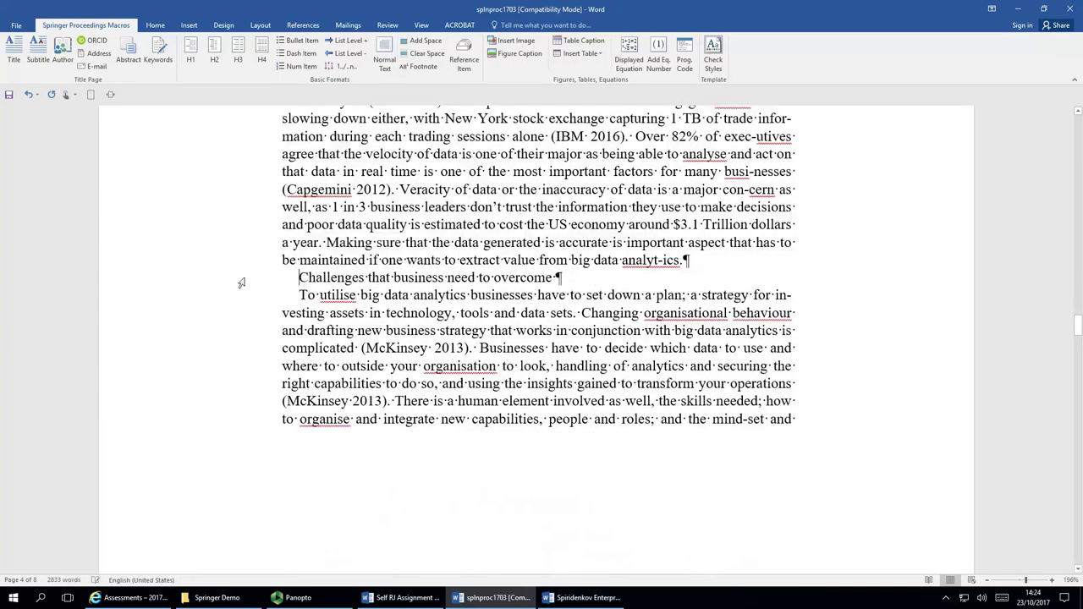
pyautogui.click(242, 282)
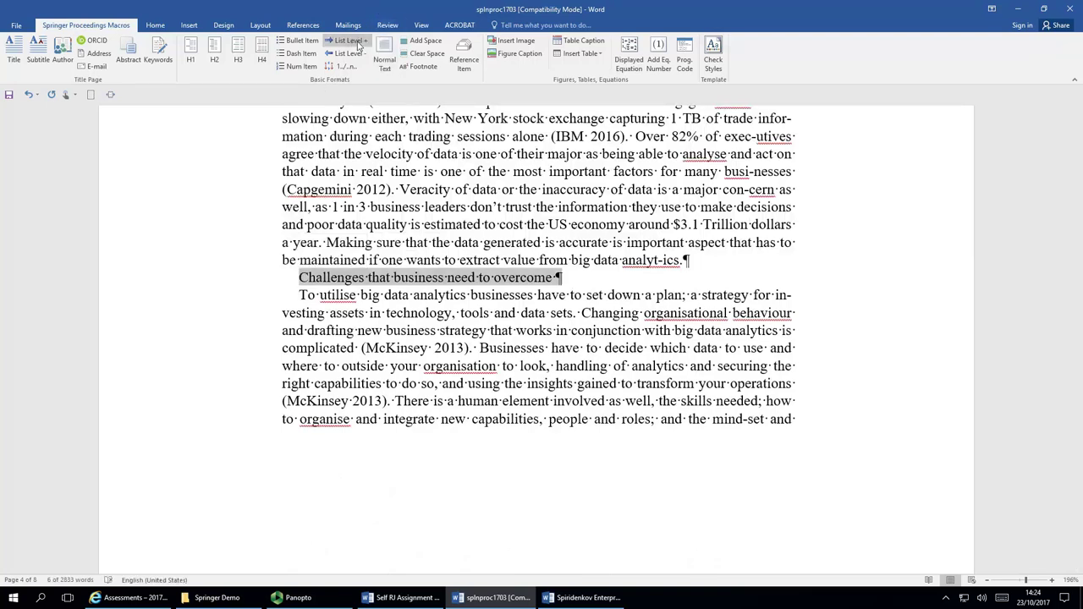
pyautogui.click(214, 51)
pyautogui.moveTo(300, 336); pyautogui.dragTo(794, 428)
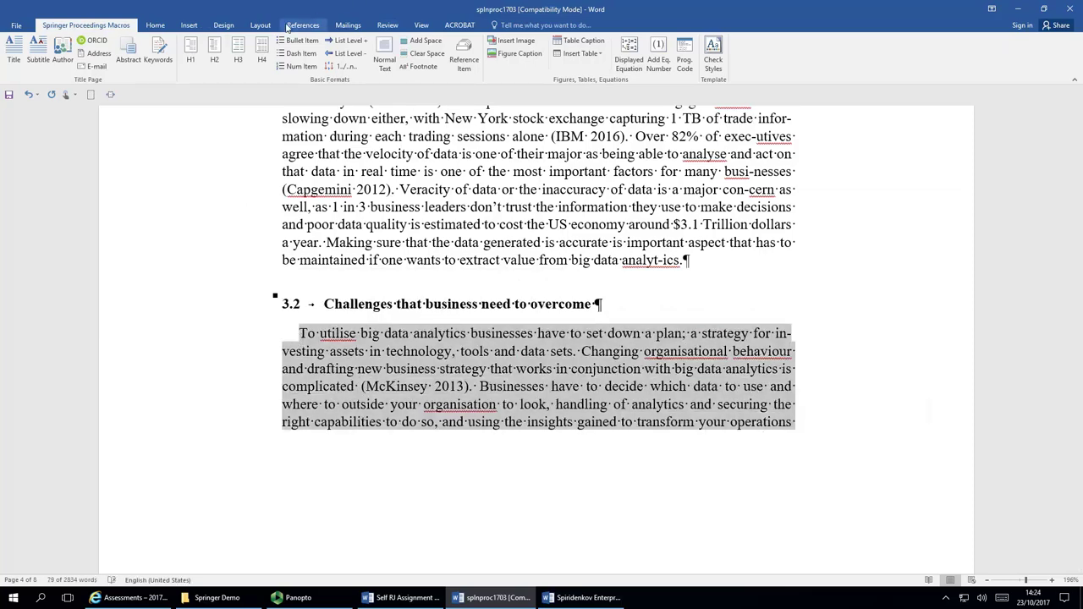
pyautogui.scroll(-5, 291, 336)
pyautogui.scroll(2, 284, 333)
# Add Plain Number 1 page numbers at page bottom, remove the empty footer line, and close the footer.
pyautogui.scroll(8, 283, 332)
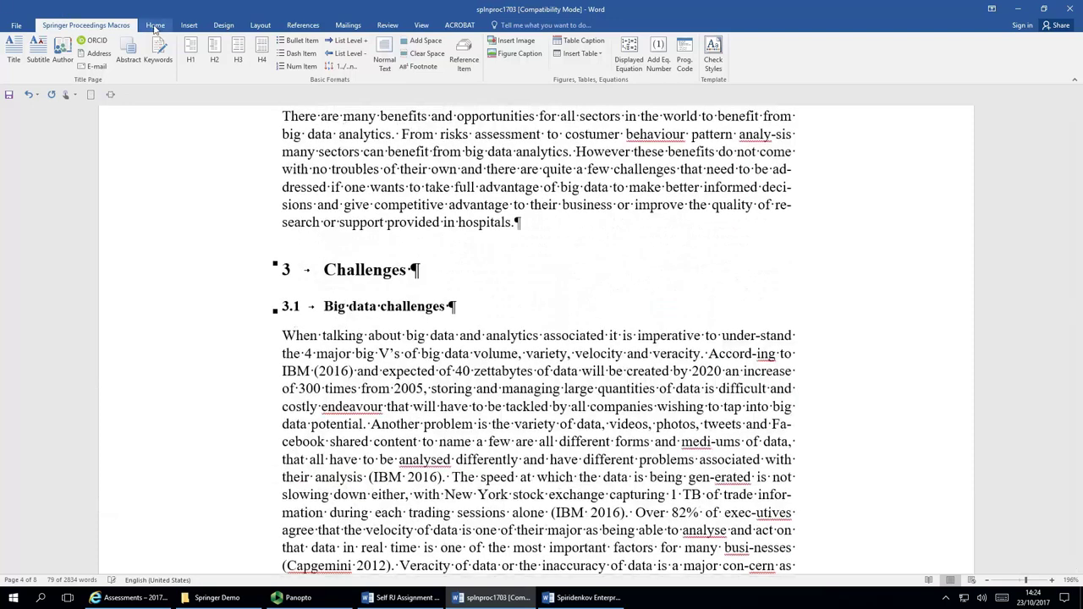
pyautogui.click(188, 26)
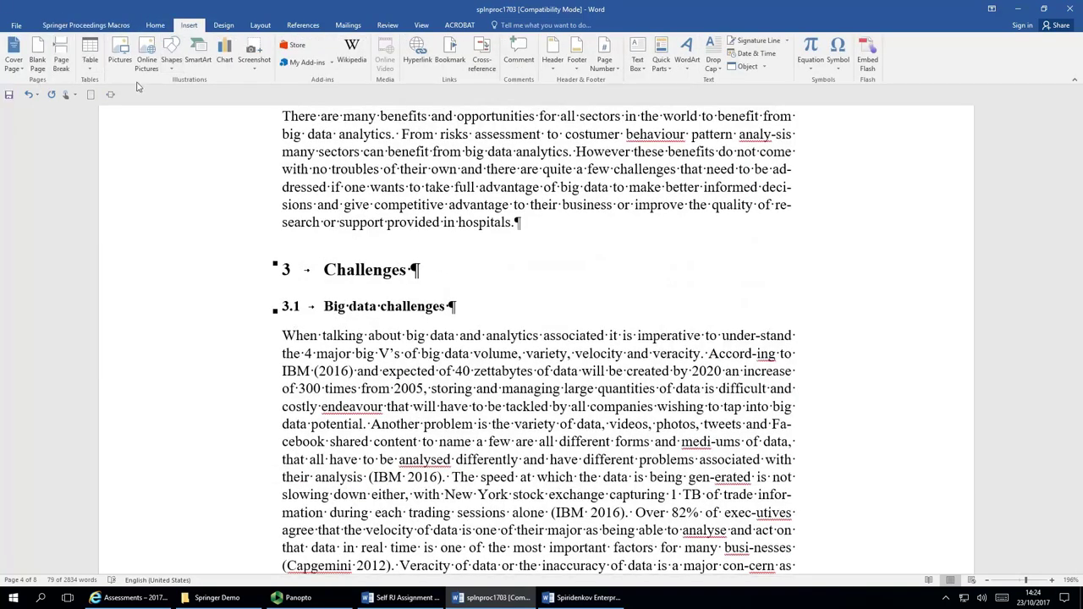
pyautogui.click(603, 50)
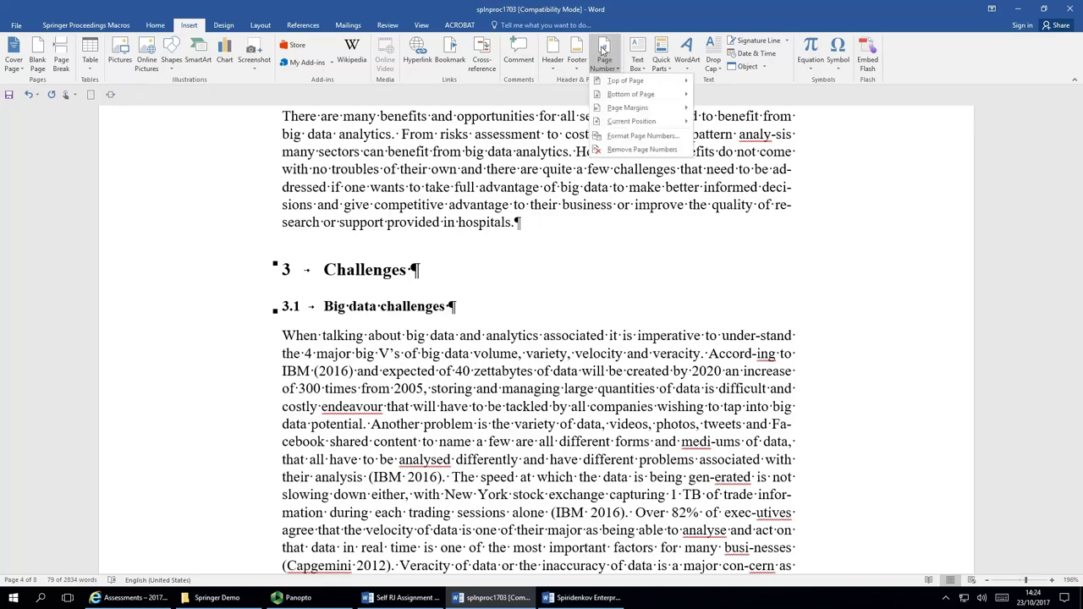
pyautogui.moveTo(627, 99)
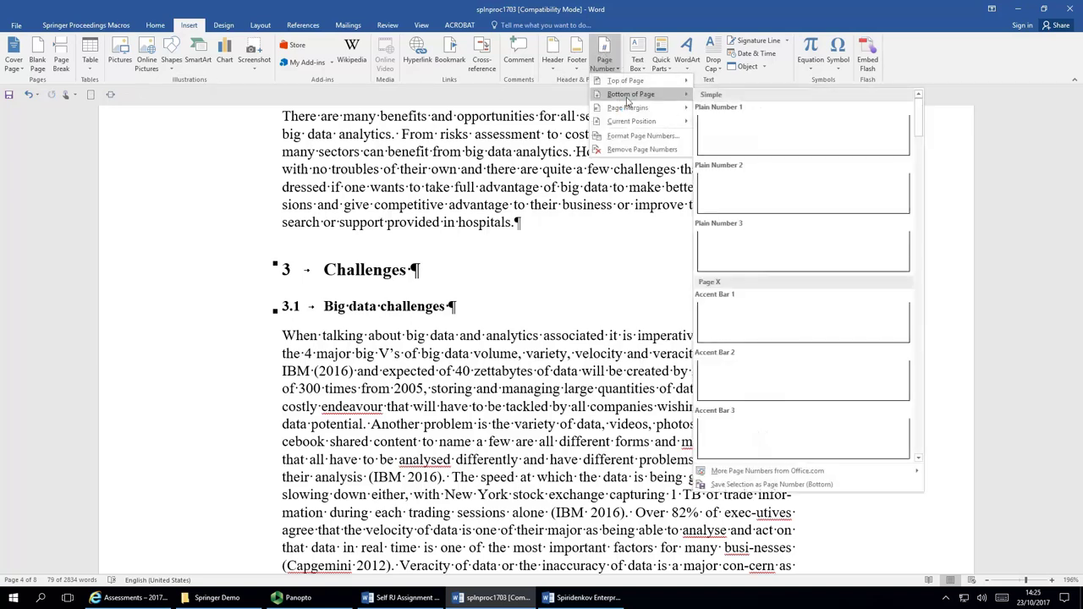
pyautogui.click(724, 139)
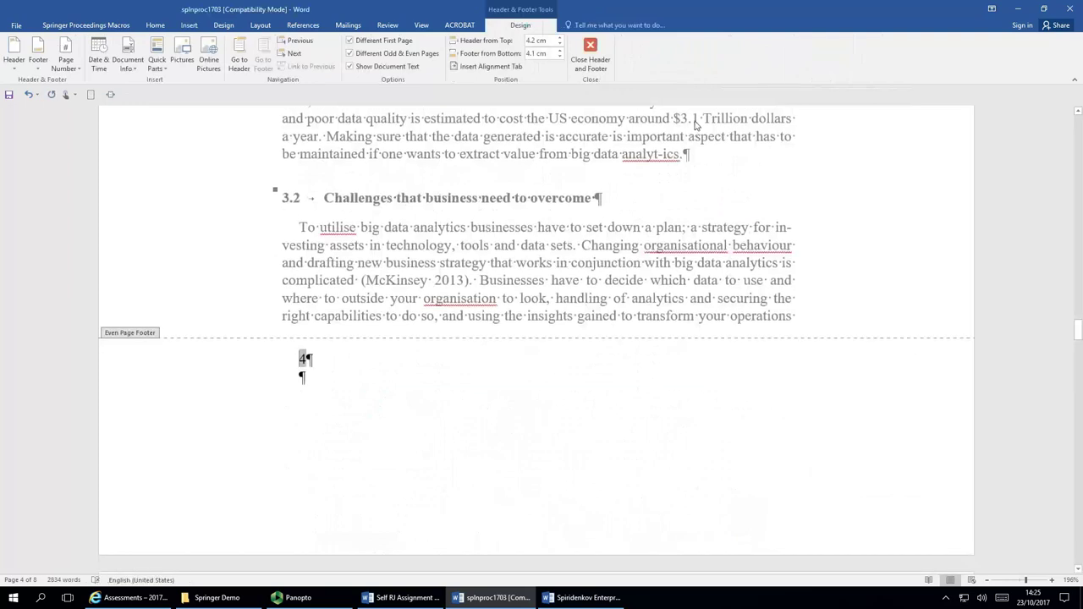
pyautogui.click(297, 379)
pyautogui.press('BackSpace')
pyautogui.doubleClick(302, 268)
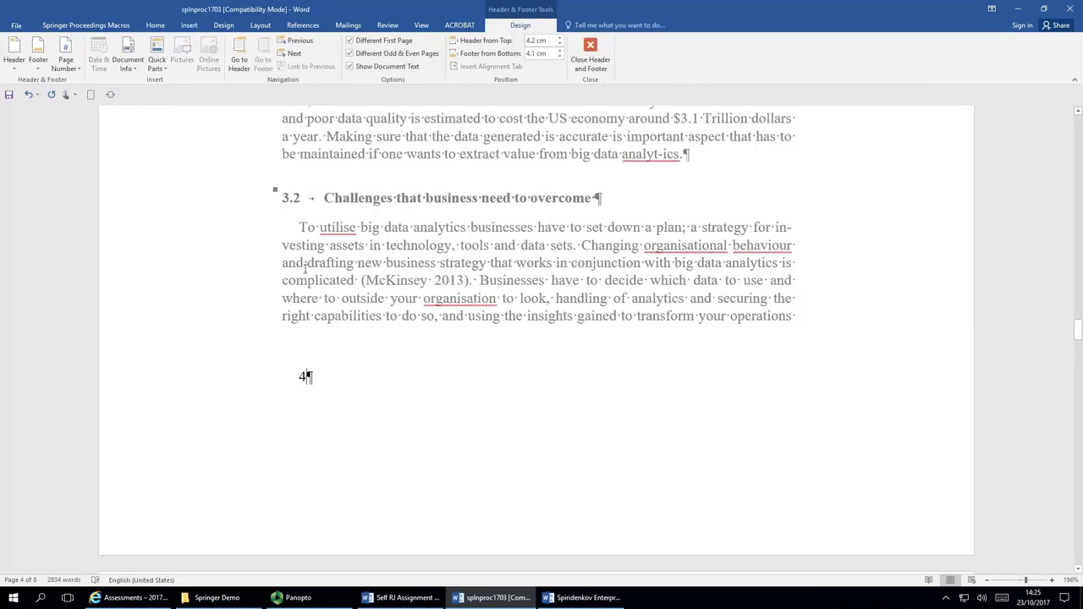
# Delete the section 3 text from '(McKinsey 2013). There is' through 'disciplines.', dropping 3.3 Privacy onward.
pyautogui.scroll(-5, 302, 268)
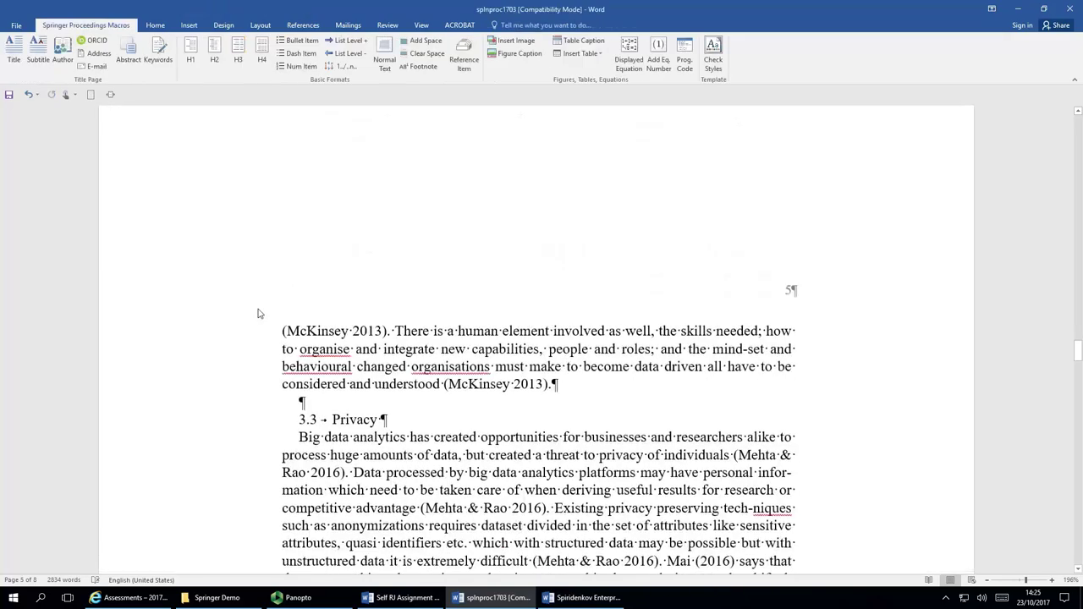
pyautogui.click(279, 331)
pyautogui.moveTo(262, 377); pyautogui.dragTo(305, 227)
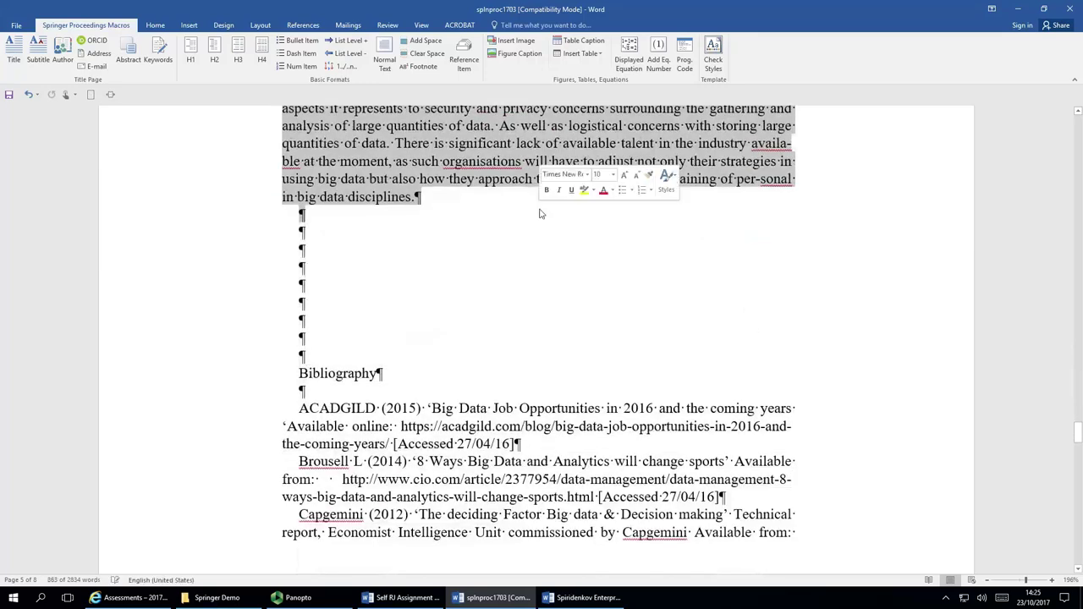
pyautogui.press('Delete')
# Insert a page break after 'transform your operations' so the bibliography starts on a new page.
pyautogui.scroll(3, 388, 180)
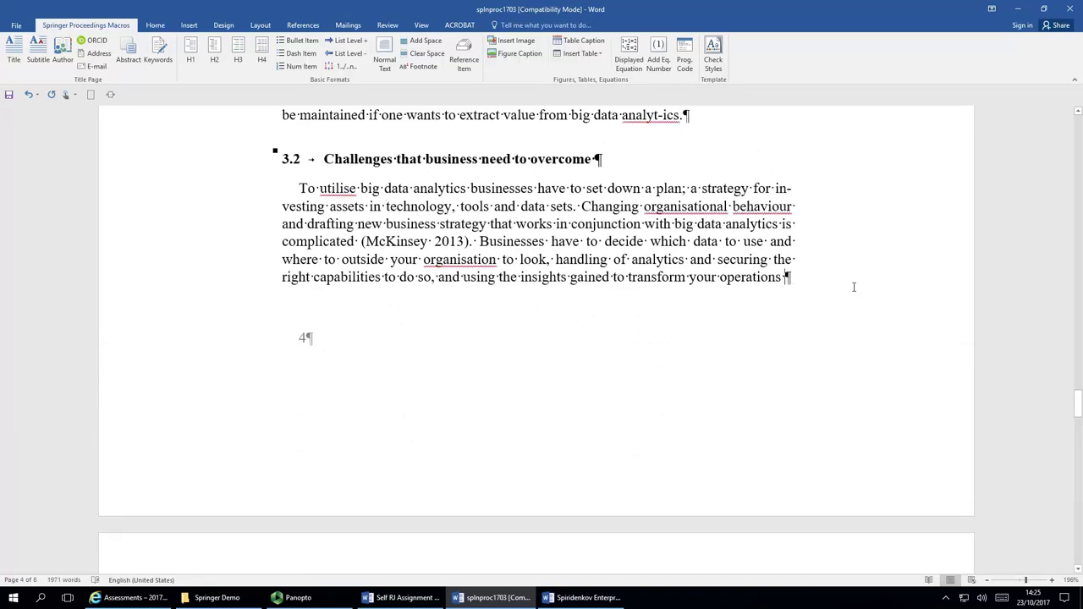
pyautogui.scroll(-5, 854, 287)
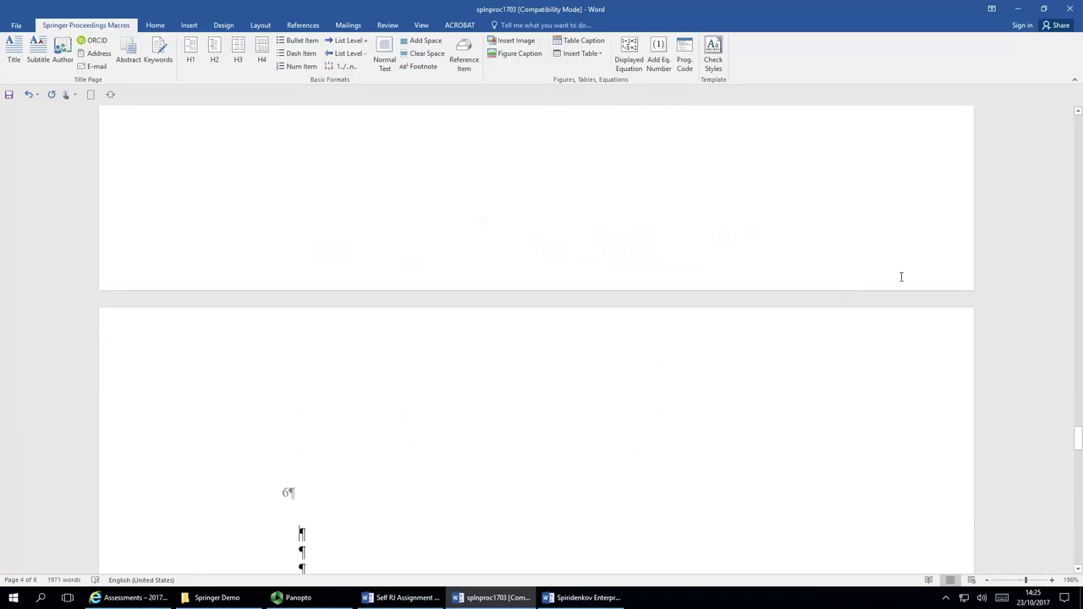
pyautogui.scroll(20, 885, 257)
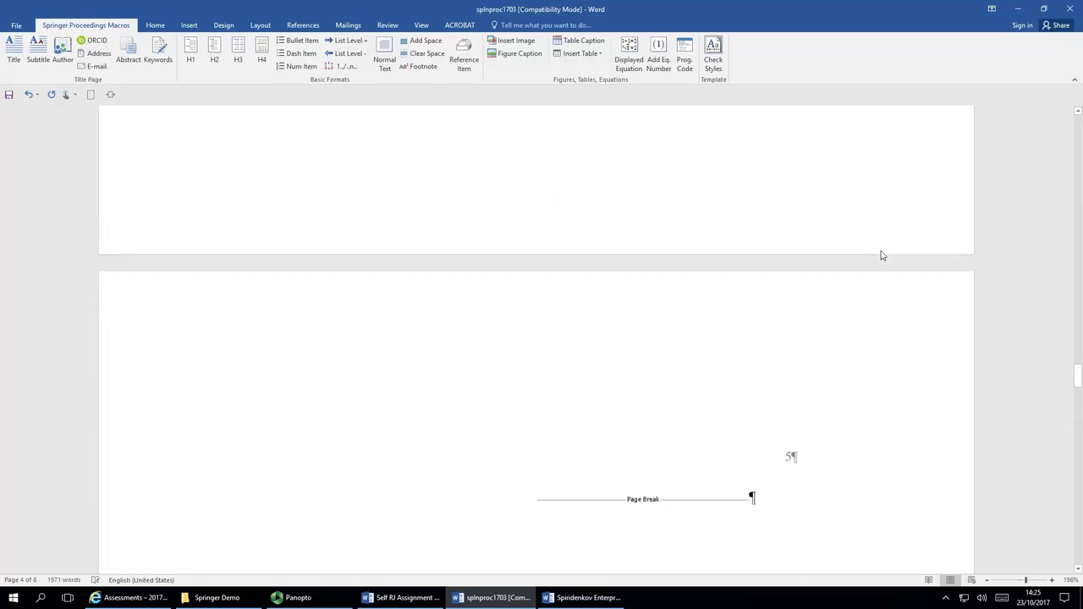
pyautogui.scroll(10, 882, 255)
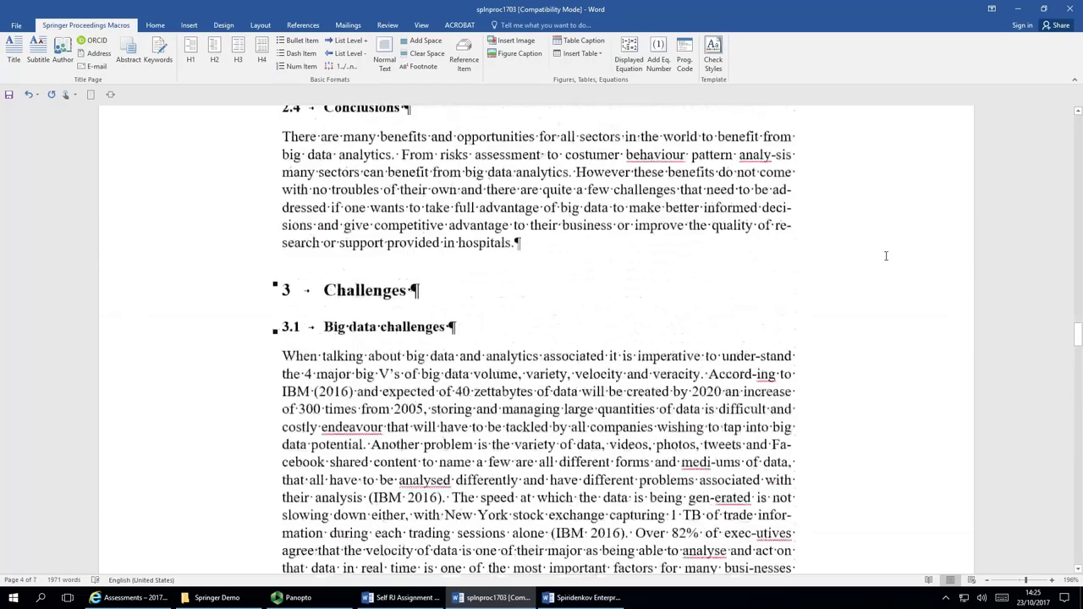
pyautogui.scroll(5, 885, 255)
pyautogui.scroll(-14, 879, 256)
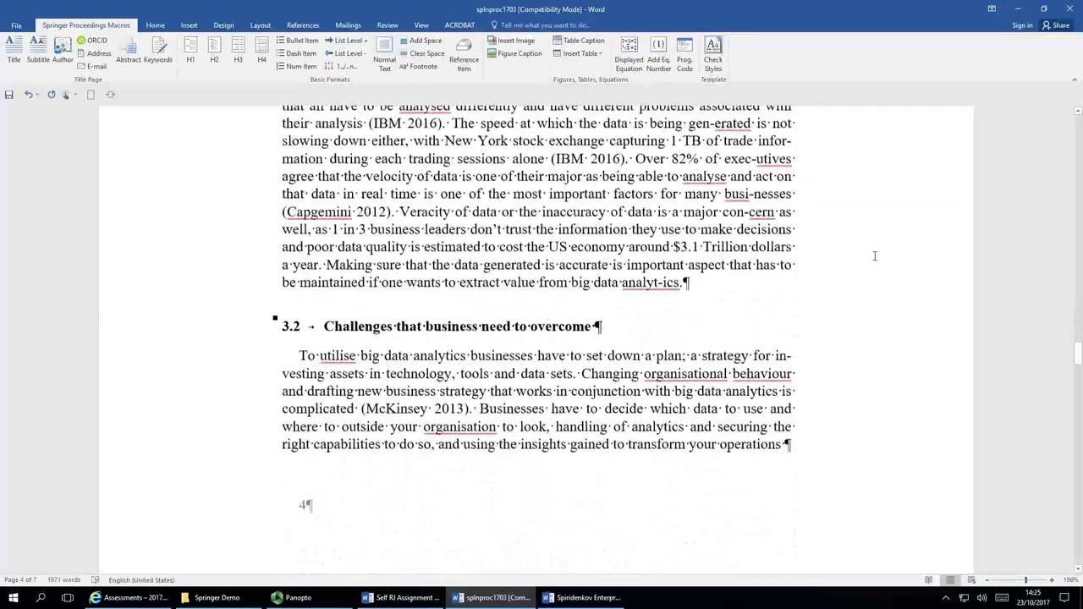
pyautogui.scroll(-10, 875, 255)
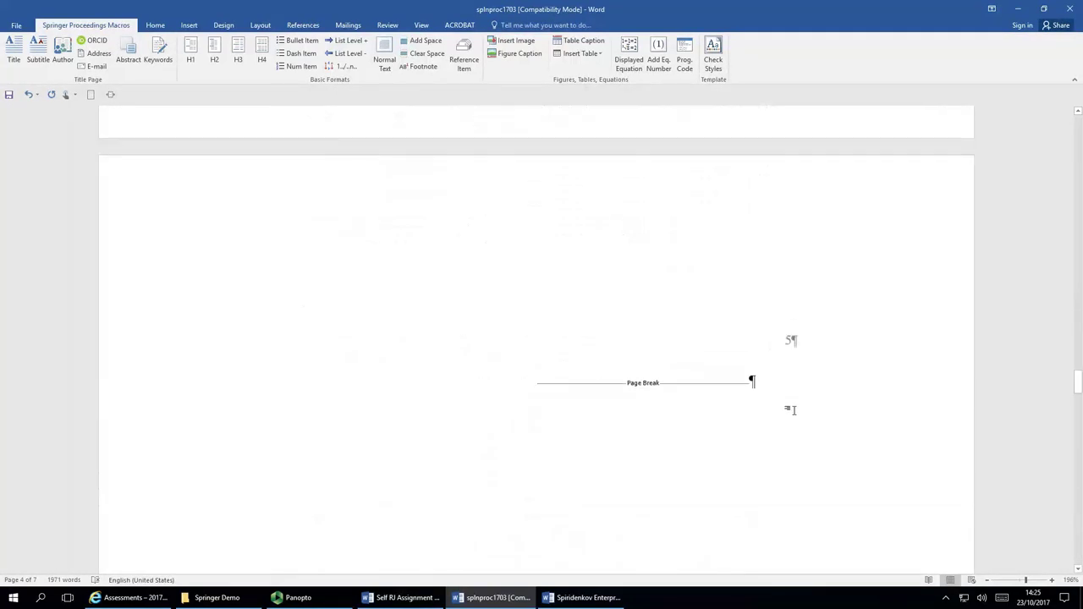
pyautogui.scroll(8, 736, 310)
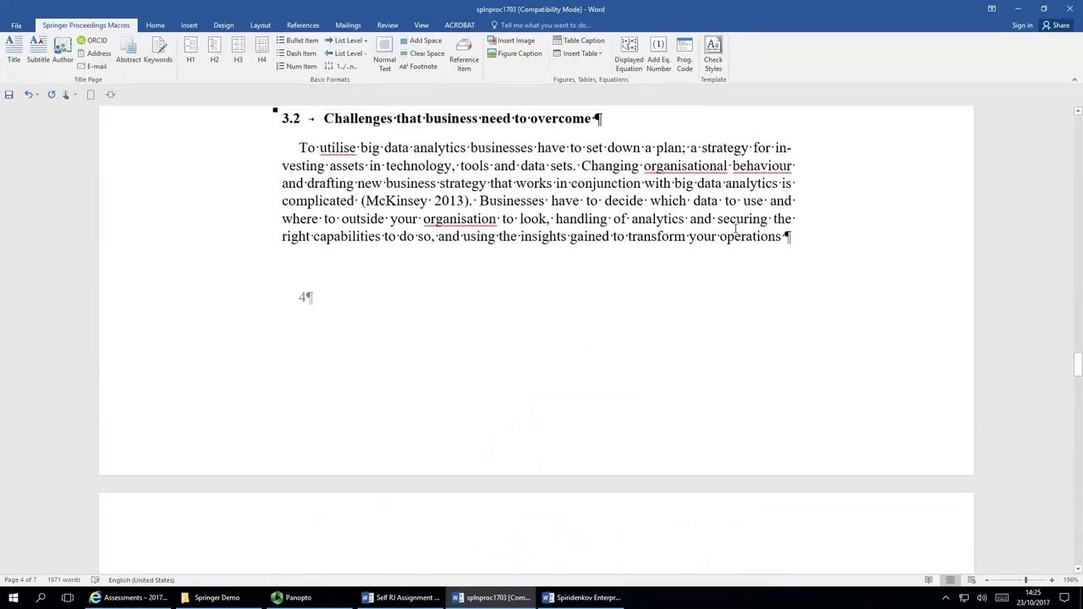
pyautogui.click(804, 238)
pyautogui.hotkey('ctrl', 'Return')
pyautogui.scroll(-5, 820, 249)
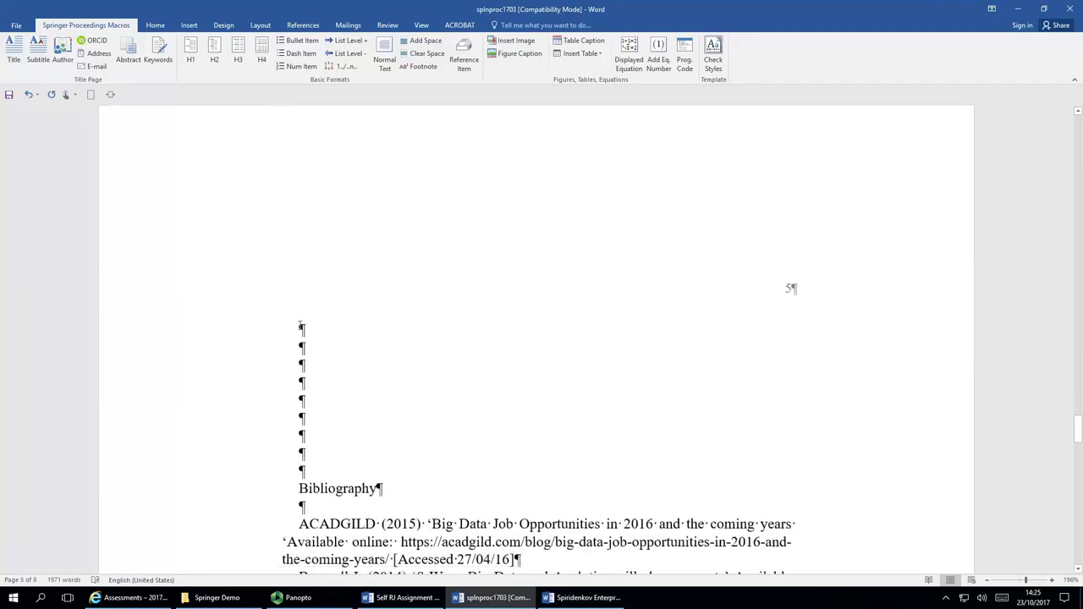
# Remove the empty lines above Bibliography and make it the numbered heading 4.
pyautogui.moveTo(288, 330); pyautogui.dragTo(281, 468)
pyautogui.press('Delete')
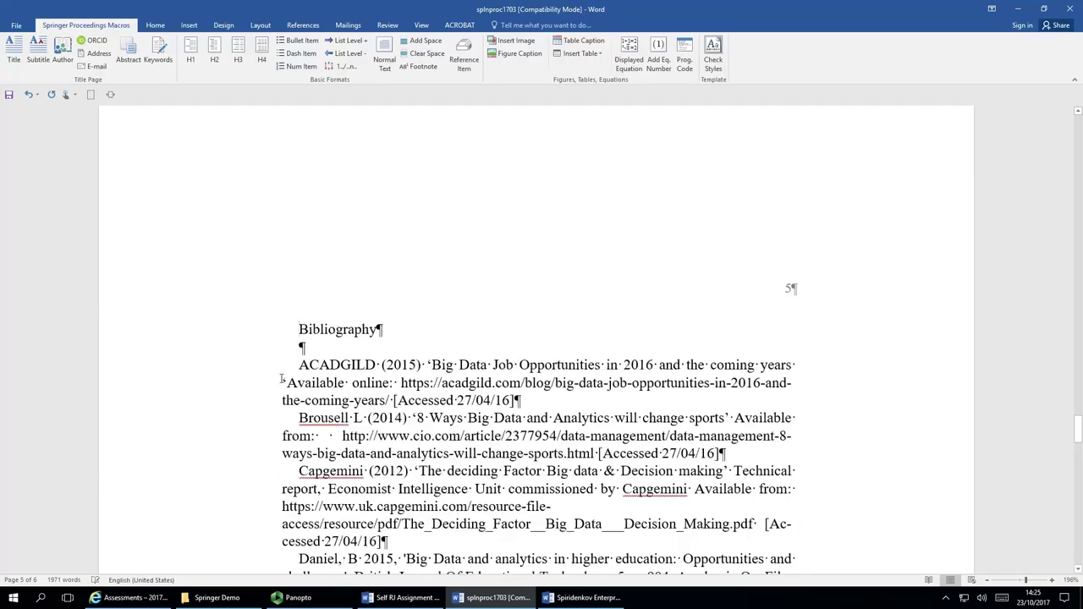
pyautogui.click(273, 332)
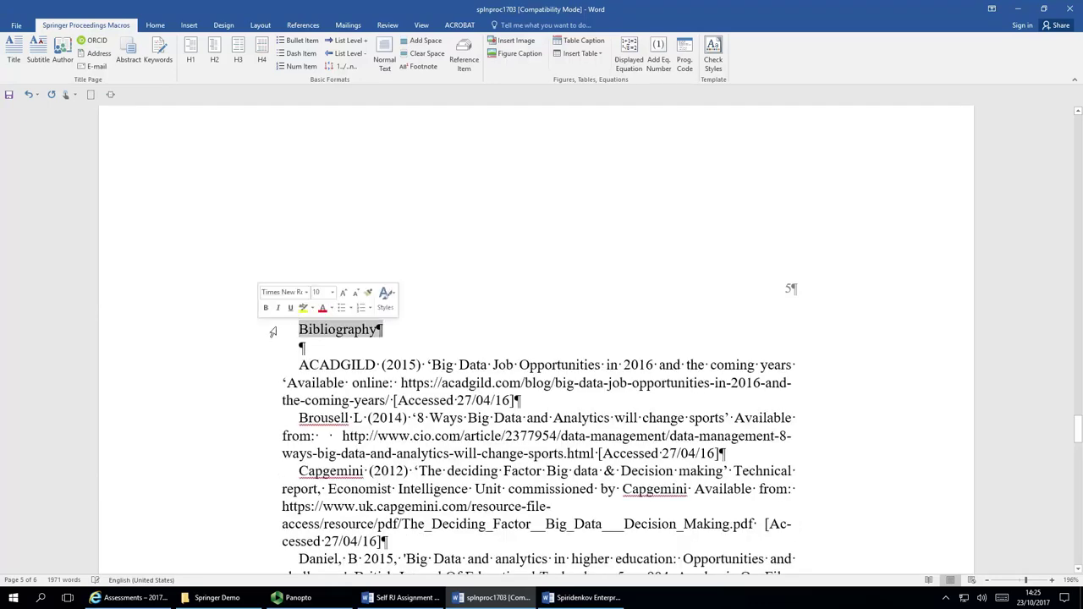
pyautogui.click(190, 49)
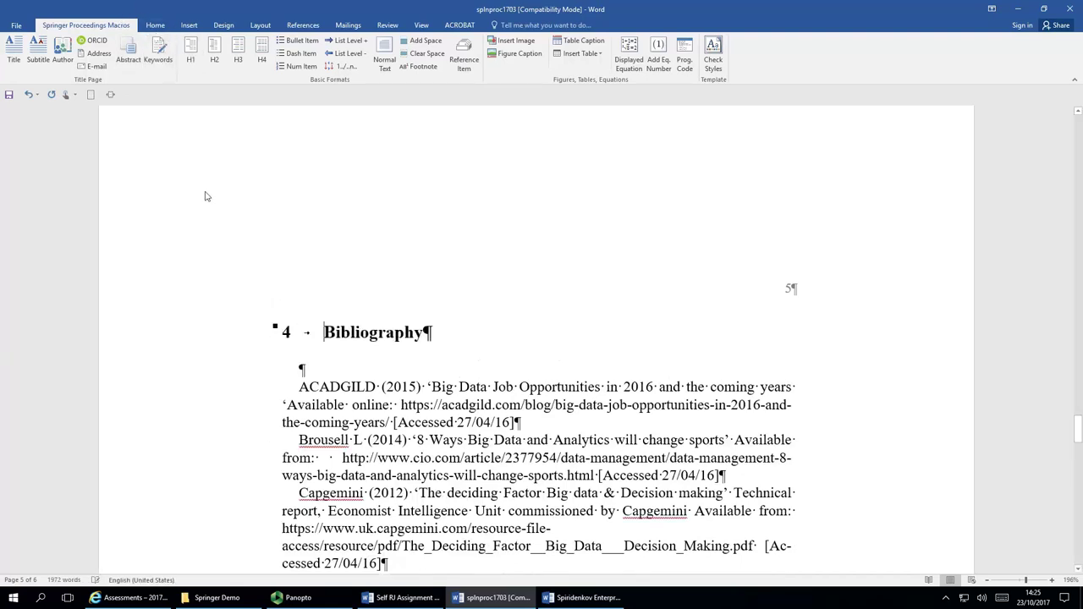
# Delete the blank line below Bibliography and clear the reference entries beneath it.
pyautogui.click(303, 370)
pyautogui.press('Delete')
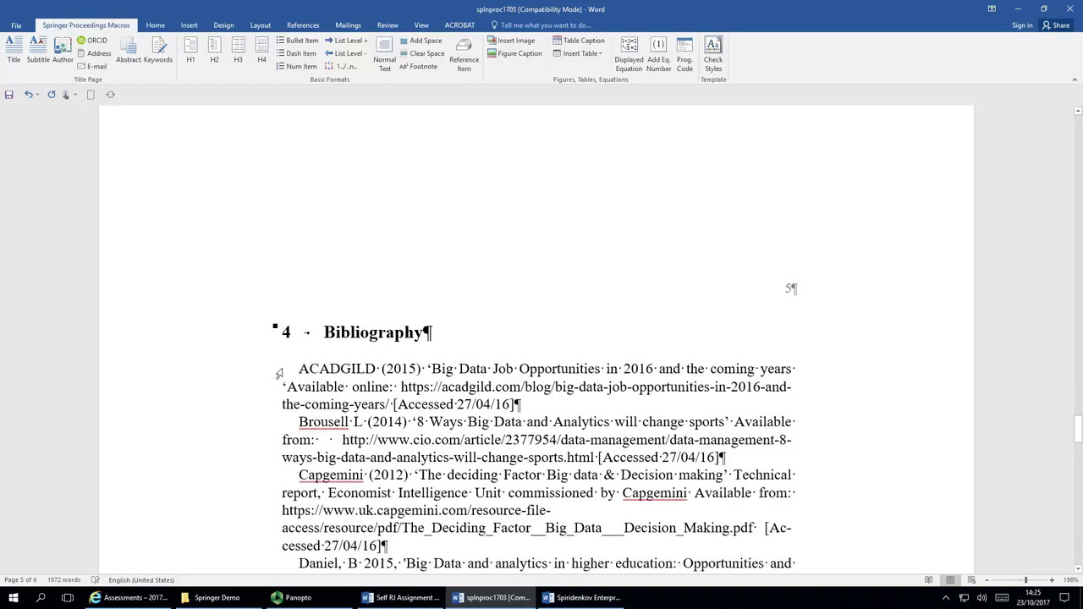
pyautogui.moveTo(280, 370); pyautogui.dragTo(288, 575)
pyautogui.press('Delete')
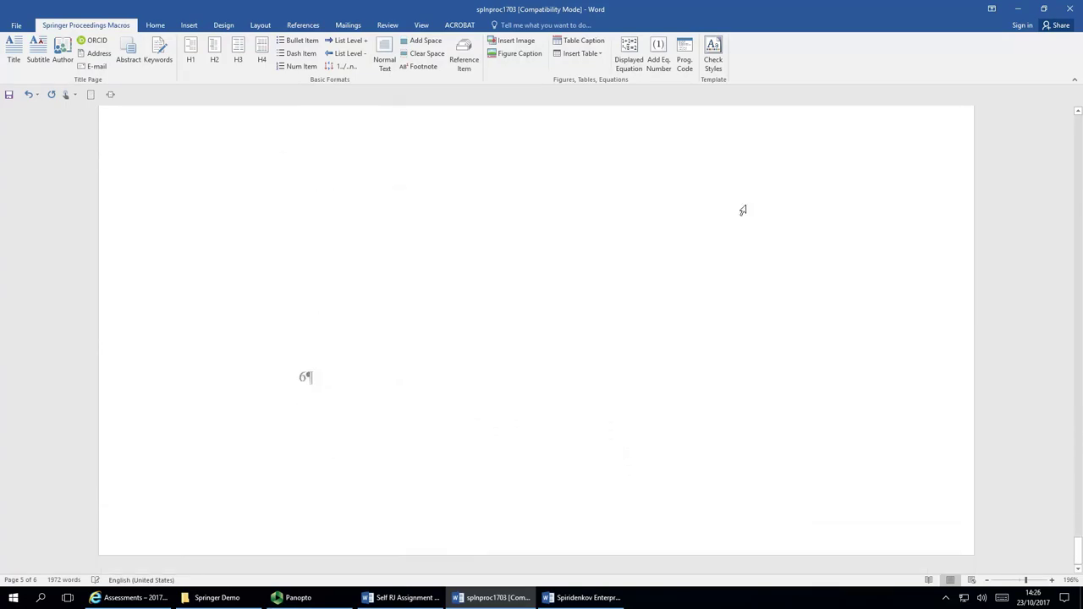
# Restore the deleted reference entries and sort them alphabetically.
pyautogui.hotkey('ctrl', 'z')
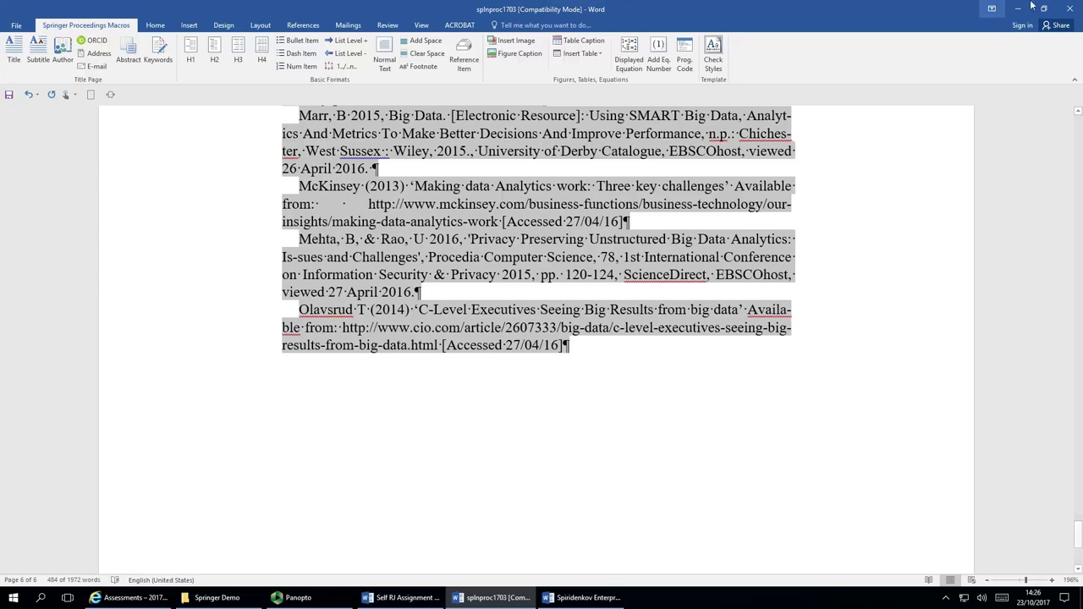
pyautogui.click(160, 26)
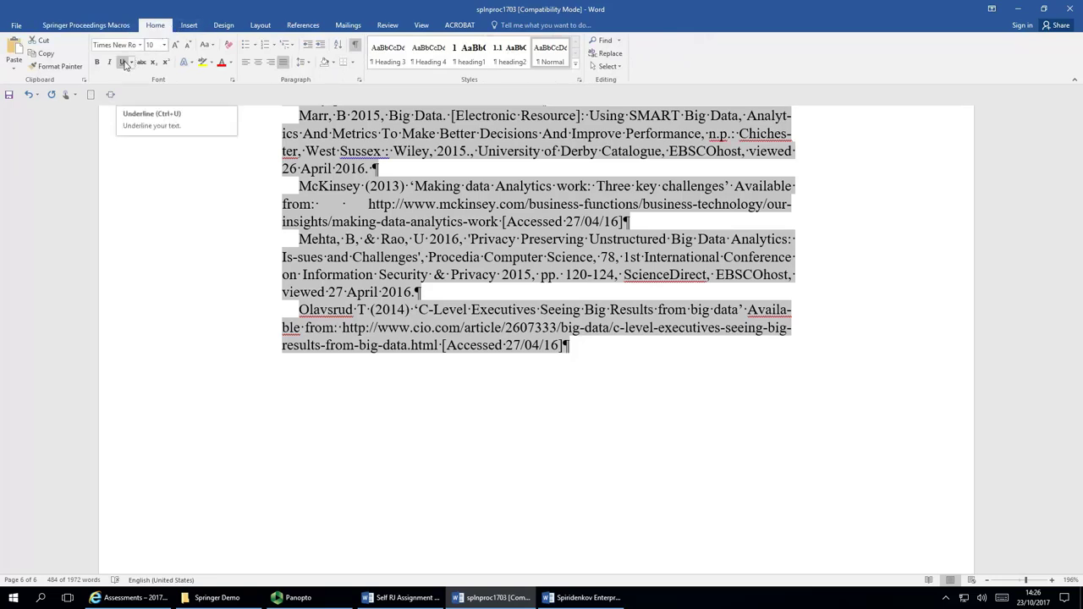
pyautogui.click(341, 50)
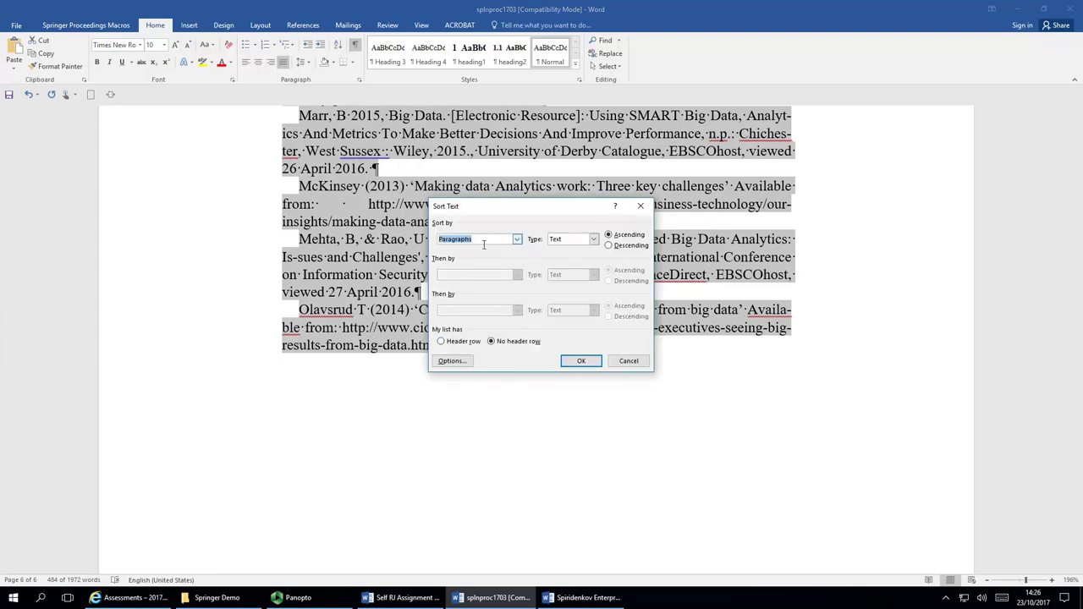
pyautogui.click(581, 361)
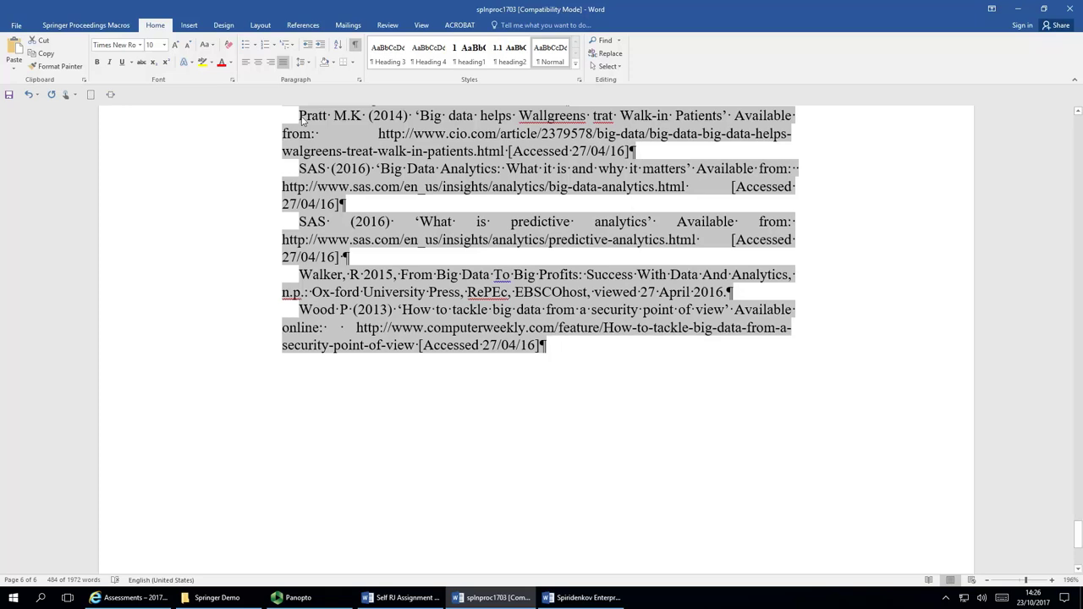
pyautogui.scroll(2, 302, 119)
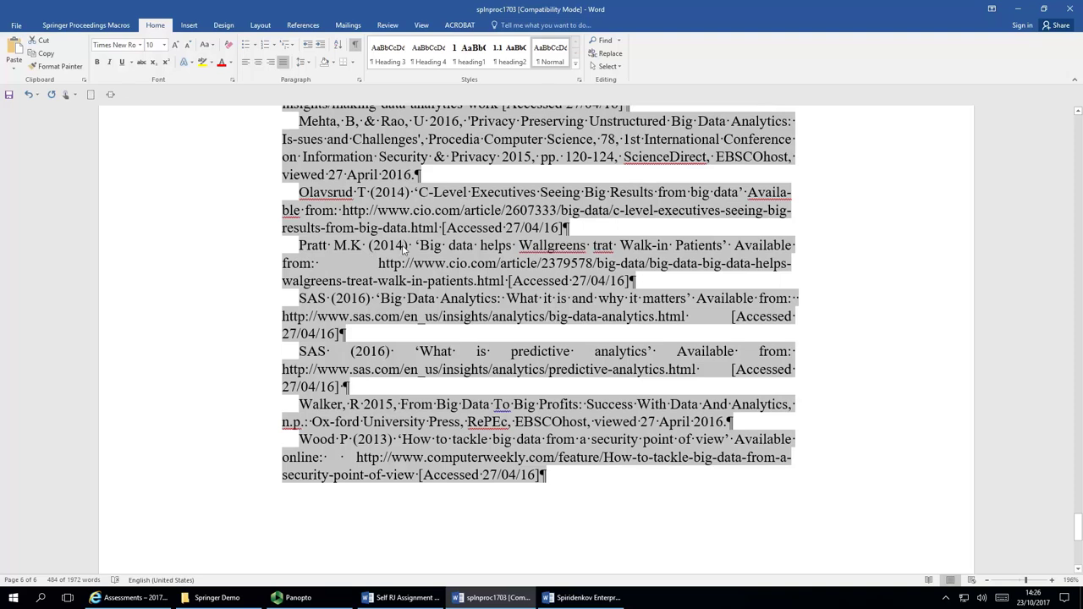
pyautogui.scroll(1, 405, 248)
pyautogui.scroll(1, 404, 251)
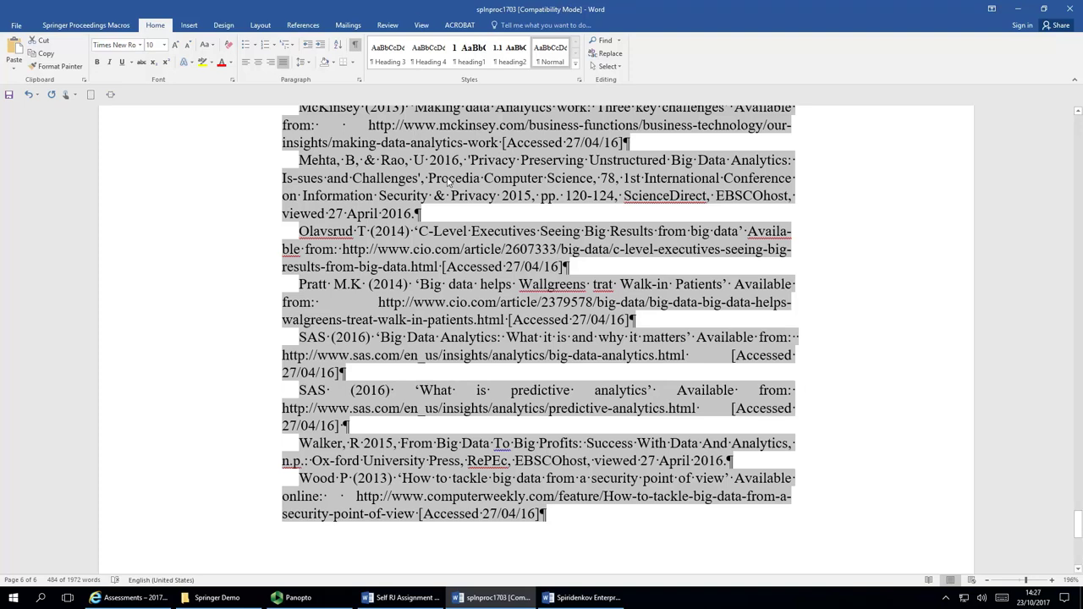
# Apply the Springer Reference Item style so the references become a numbered list.
pyautogui.click(70, 25)
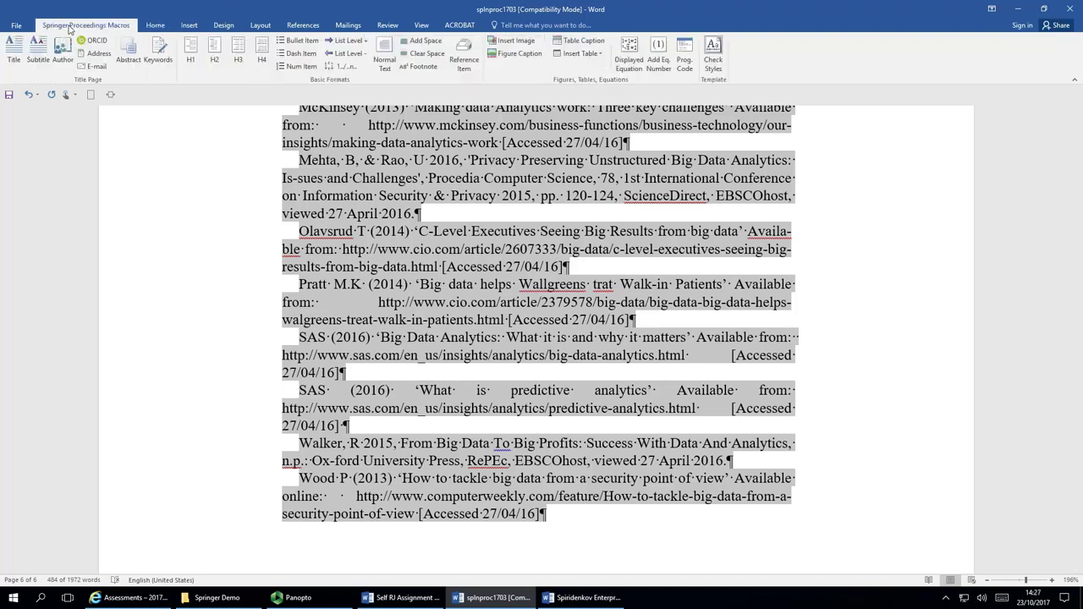
pyautogui.click(463, 59)
pyautogui.scroll(5, 521, 318)
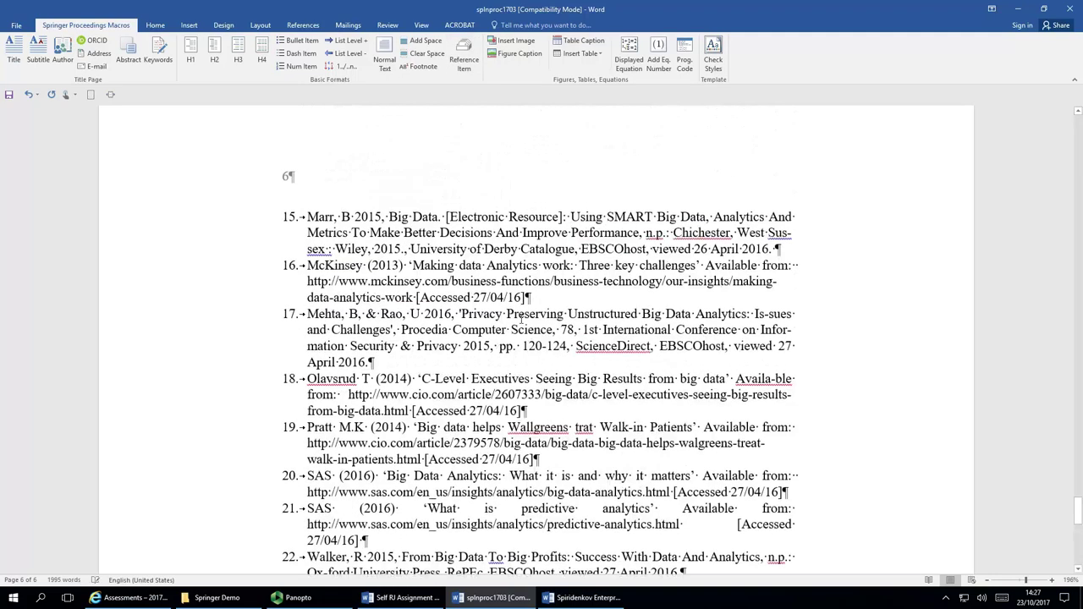
pyautogui.scroll(15, 500, 316)
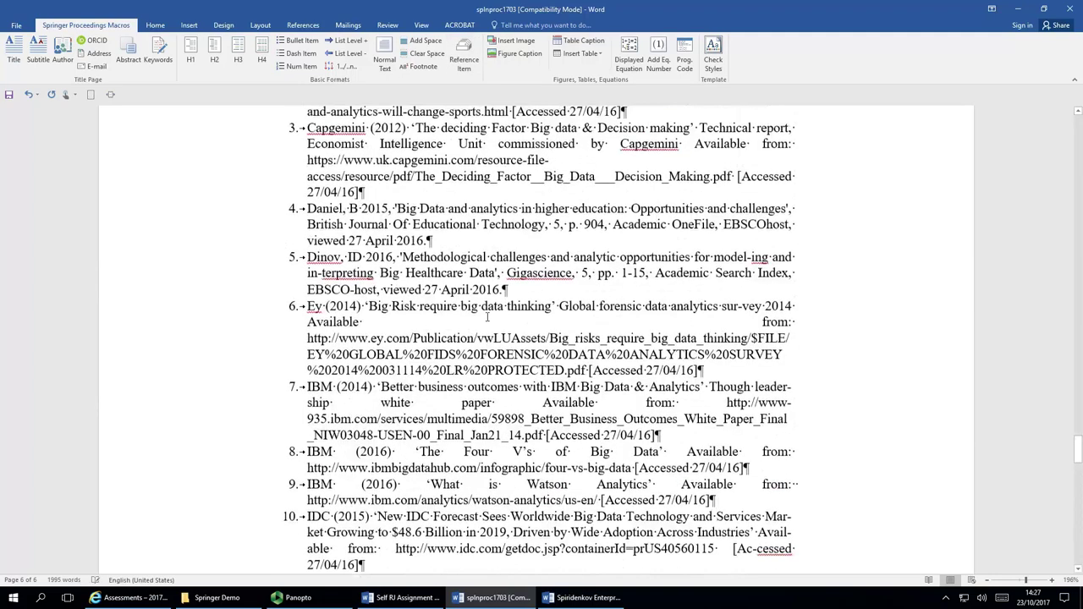
pyautogui.scroll(4, 491, 317)
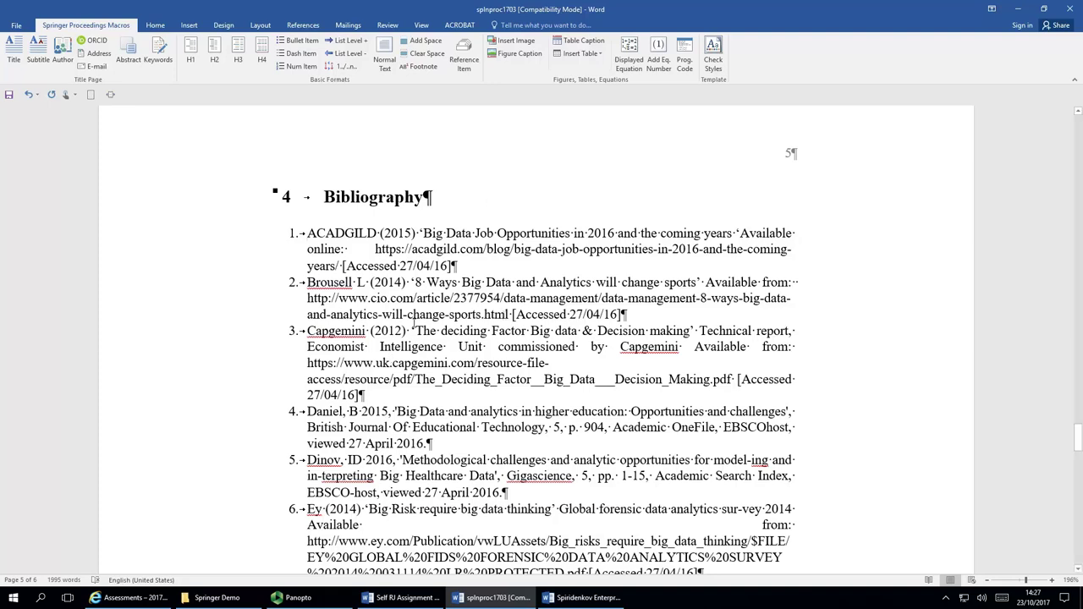
# Bold the first reference's title 'Big Data Job Opportunities in 2016 and the coming years'.
pyautogui.moveTo(423, 233); pyautogui.dragTo(735, 236)
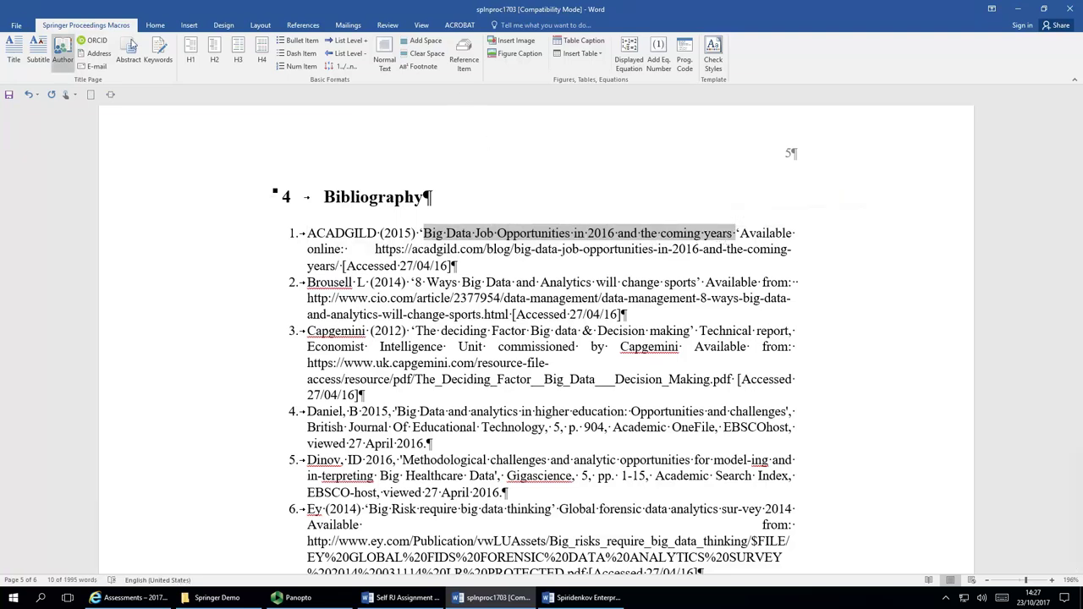
pyautogui.click(155, 25)
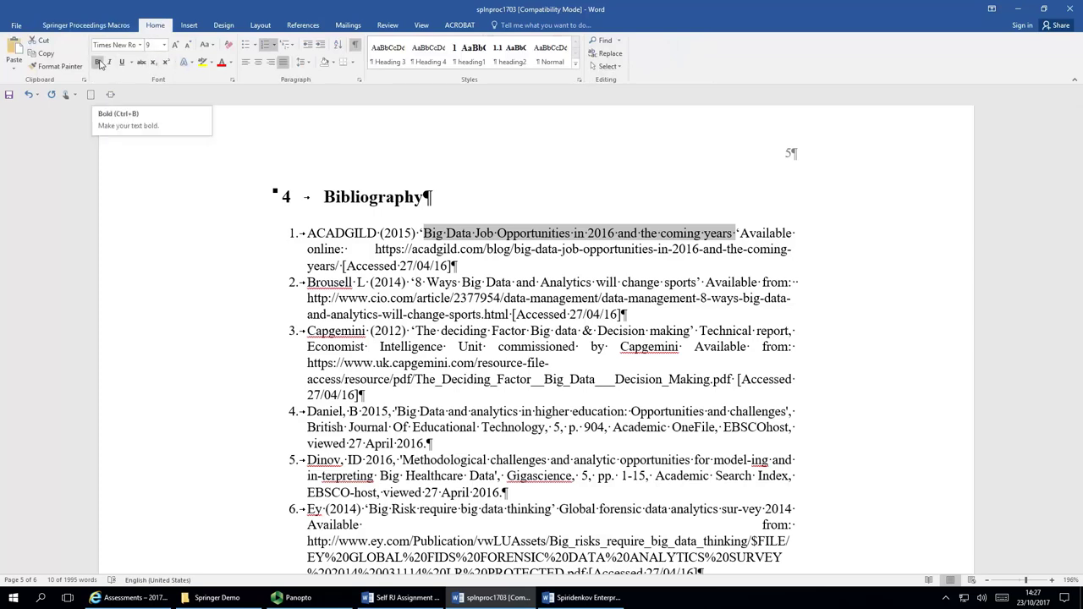
pyautogui.click(576, 64)
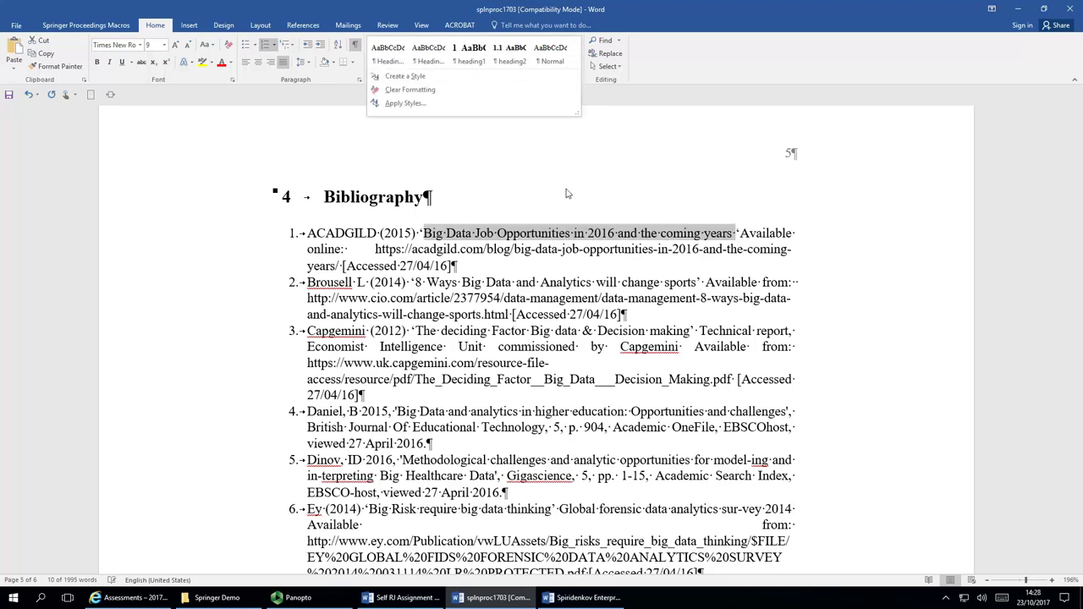
pyautogui.click(503, 60)
pyautogui.click(97, 64)
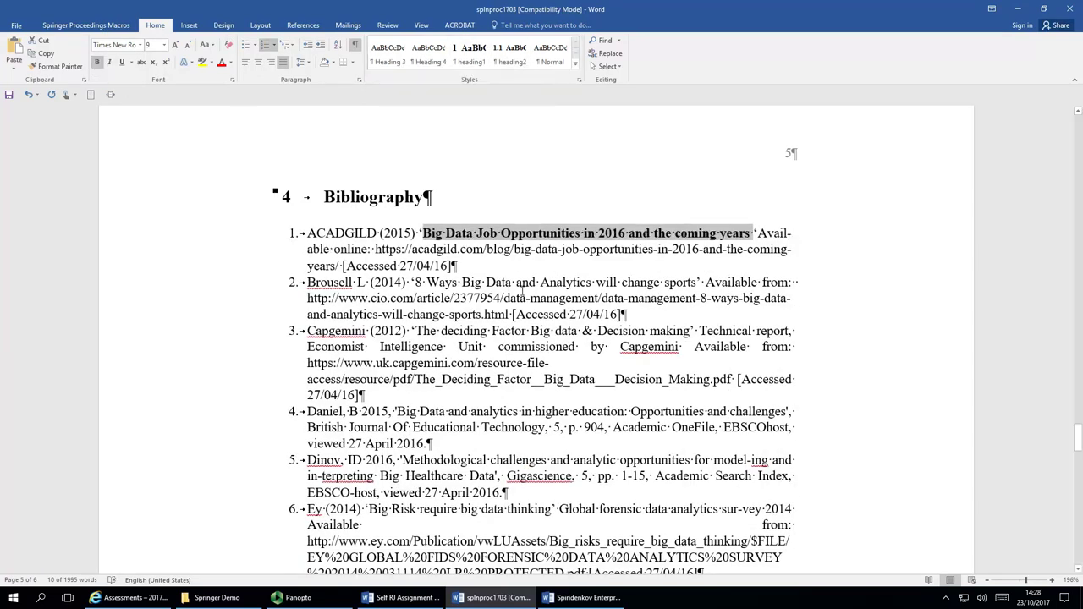
pyautogui.scroll(-2, 518, 288)
pyautogui.scroll(-1, 508, 284)
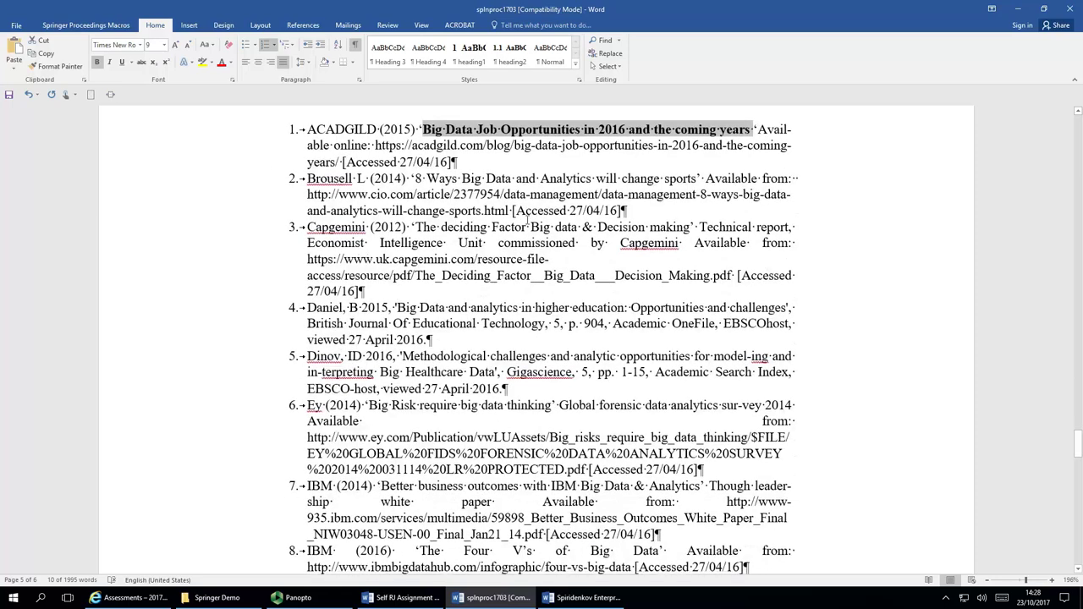
pyautogui.scroll(2, 527, 219)
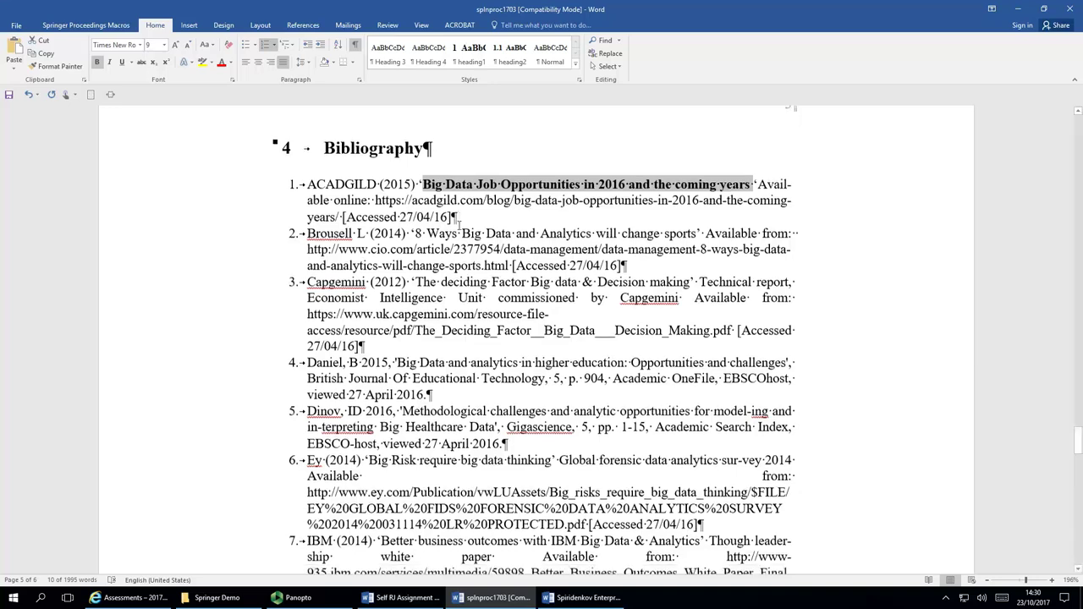
# Add a new paragraph after the Keywords line on page 1.
pyautogui.scroll(2, 470, 222)
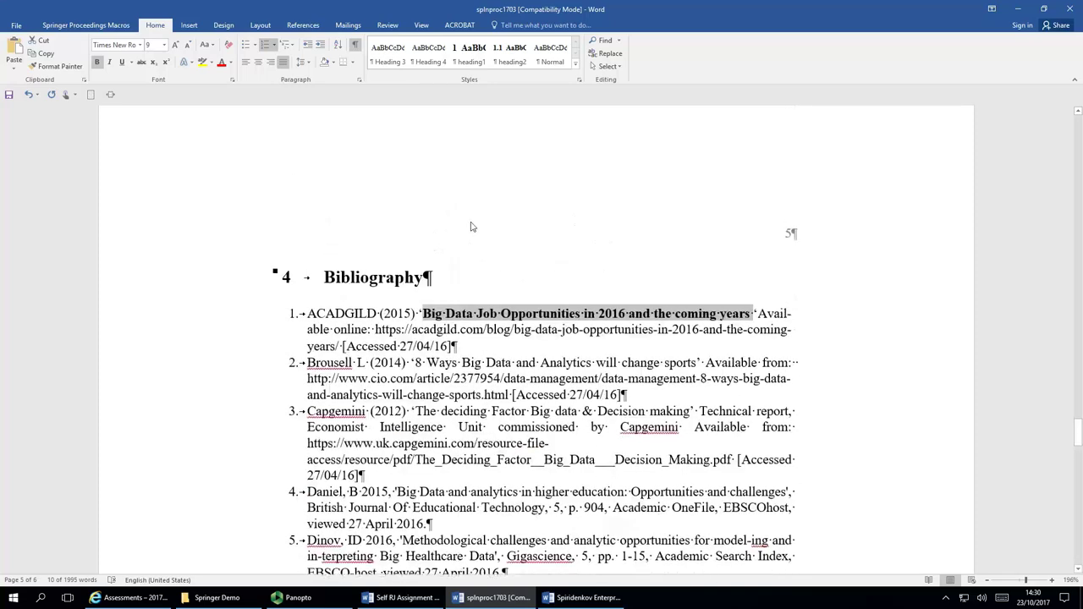
pyautogui.scroll(2, 472, 225)
pyautogui.moveTo(1077, 432); pyautogui.dragTo(1078, 147)
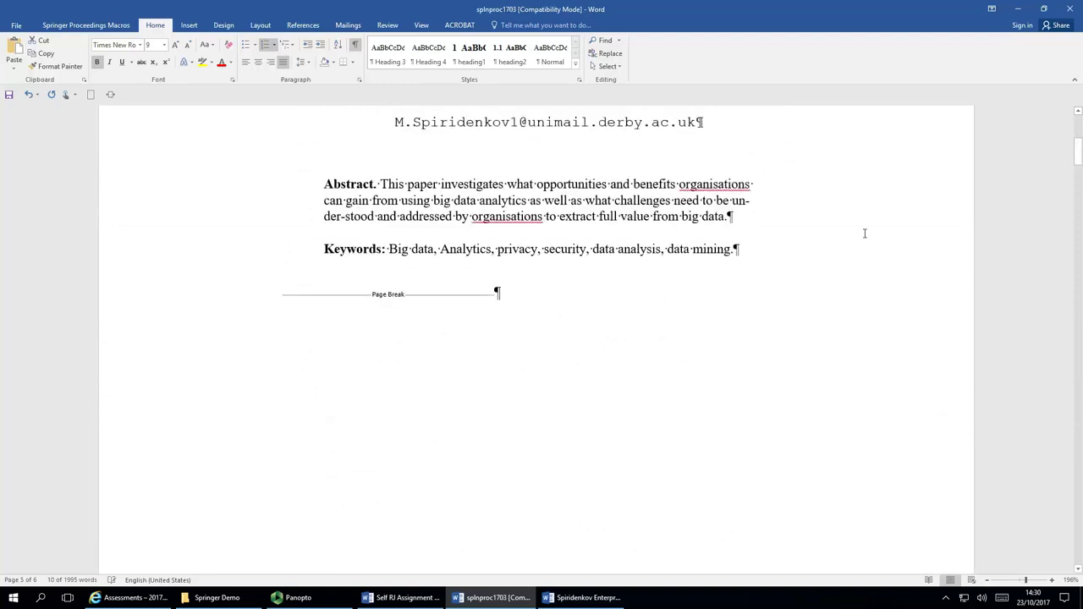
pyautogui.click(752, 252)
pyautogui.press('Return')
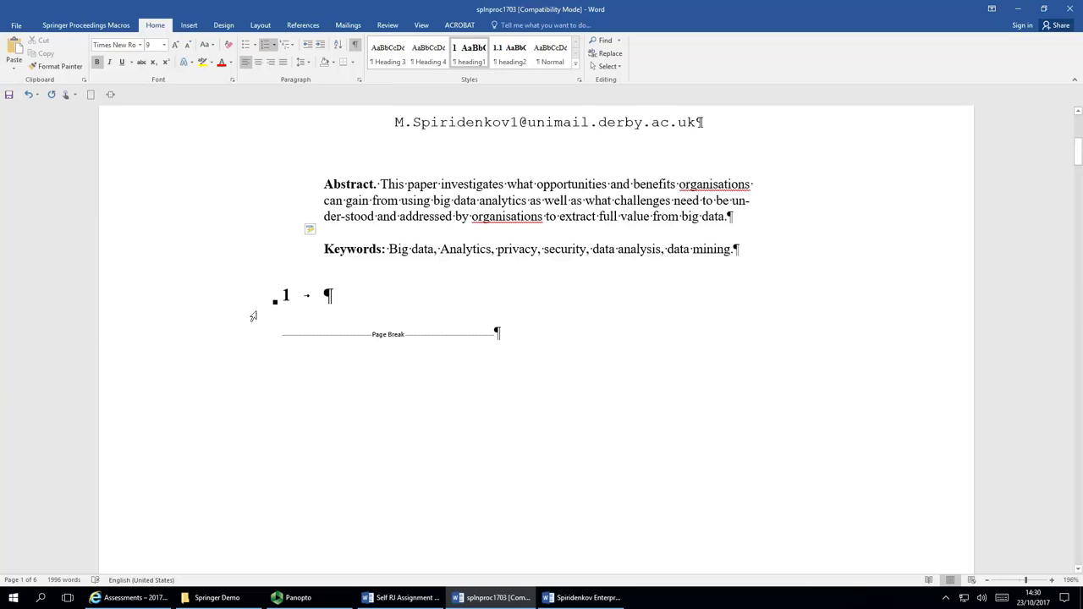
# Restyle the new empty numbered heading as Springer Normal Text.
pyautogui.click(236, 301)
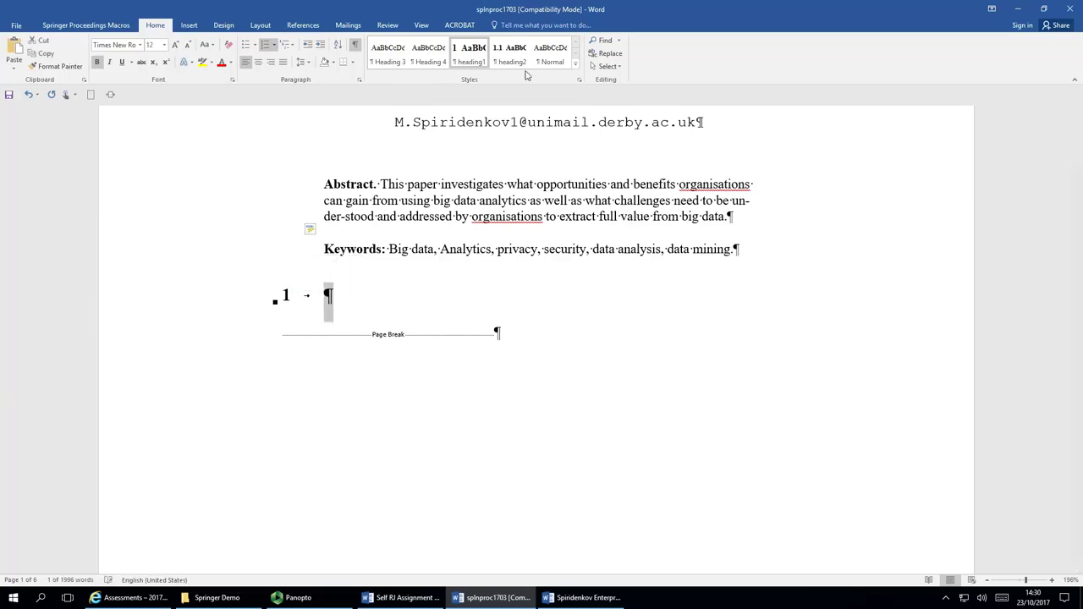
pyautogui.click(85, 32)
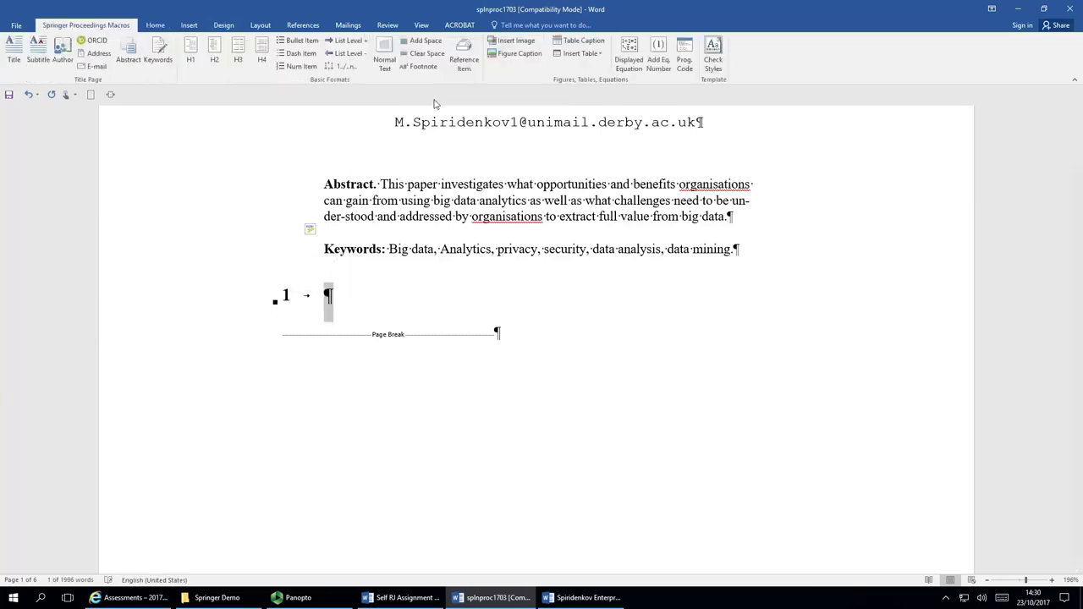
pyautogui.click(386, 53)
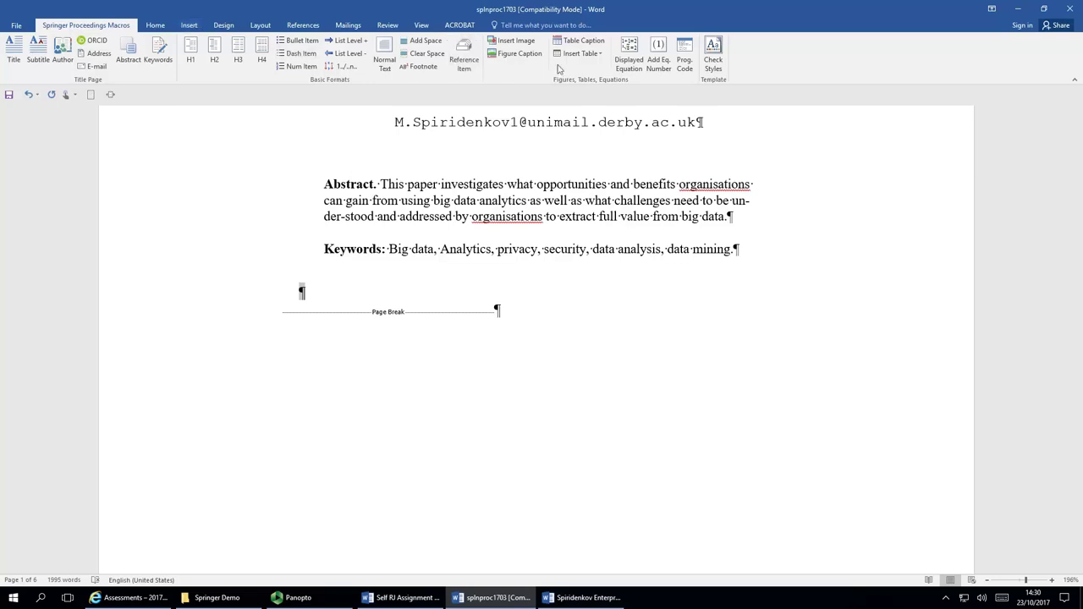
pyautogui.click(189, 26)
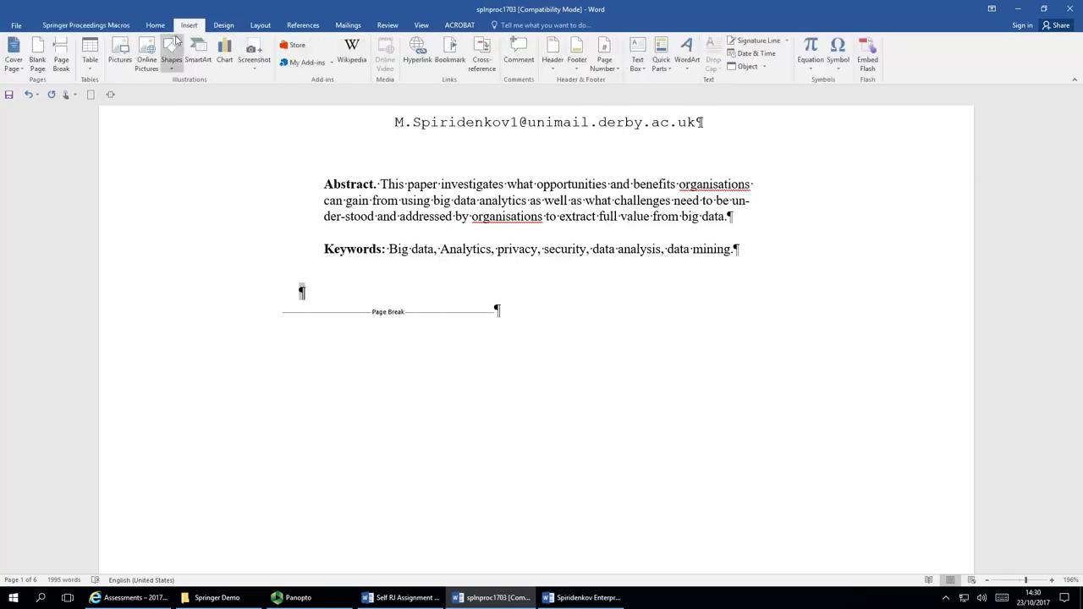
# Insert the Automatic Table 1 contents table and test its Introduction link.
pyautogui.click(297, 29)
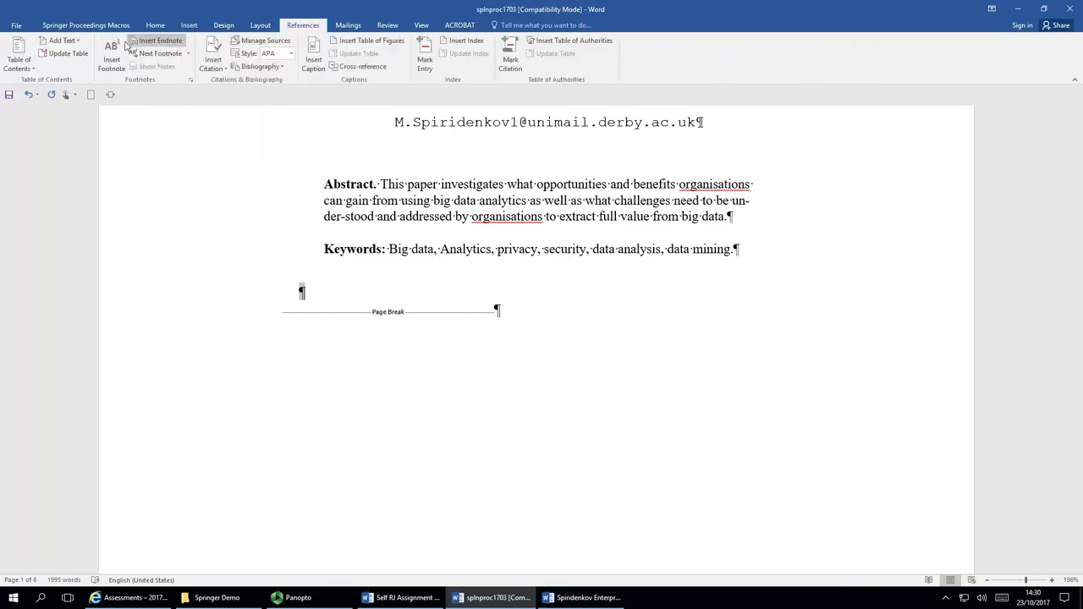
pyautogui.click(18, 68)
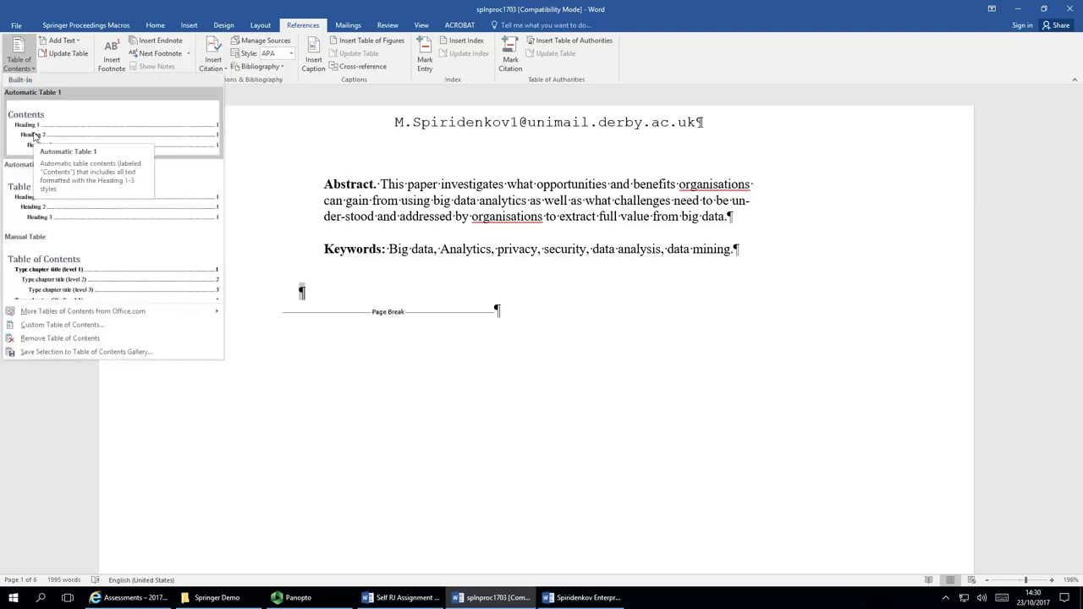
pyautogui.click(34, 136)
pyautogui.scroll(-3, 46, 140)
pyautogui.scroll(4, 408, 242)
pyautogui.scroll(3, 410, 242)
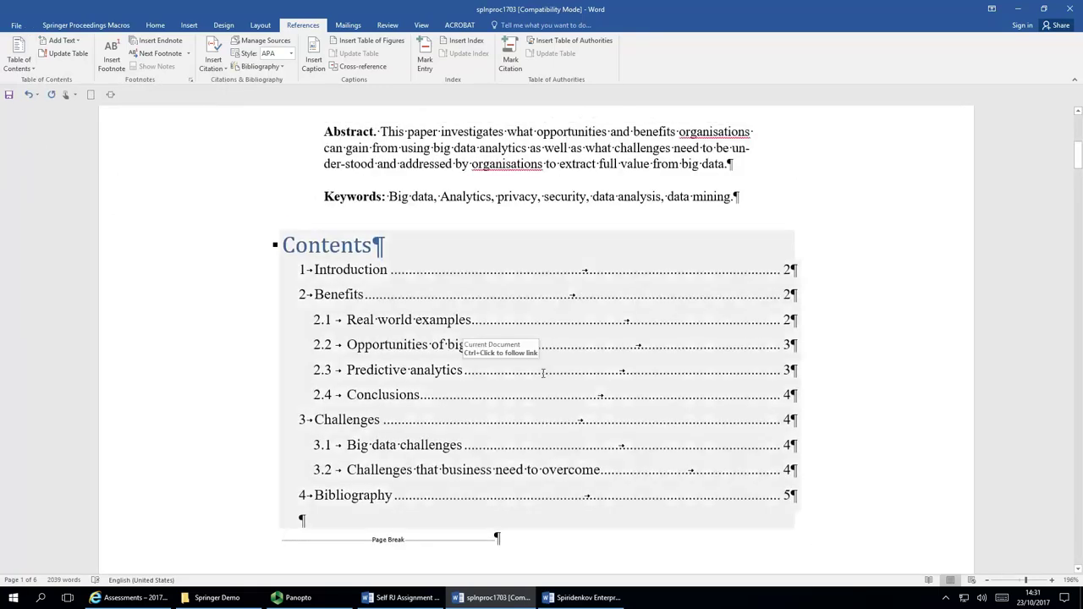
pyautogui.keyDown('ctrl'); pyautogui.click(521, 276); pyautogui.keyUp('ctrl')
pyautogui.scroll(-7, 523, 280)
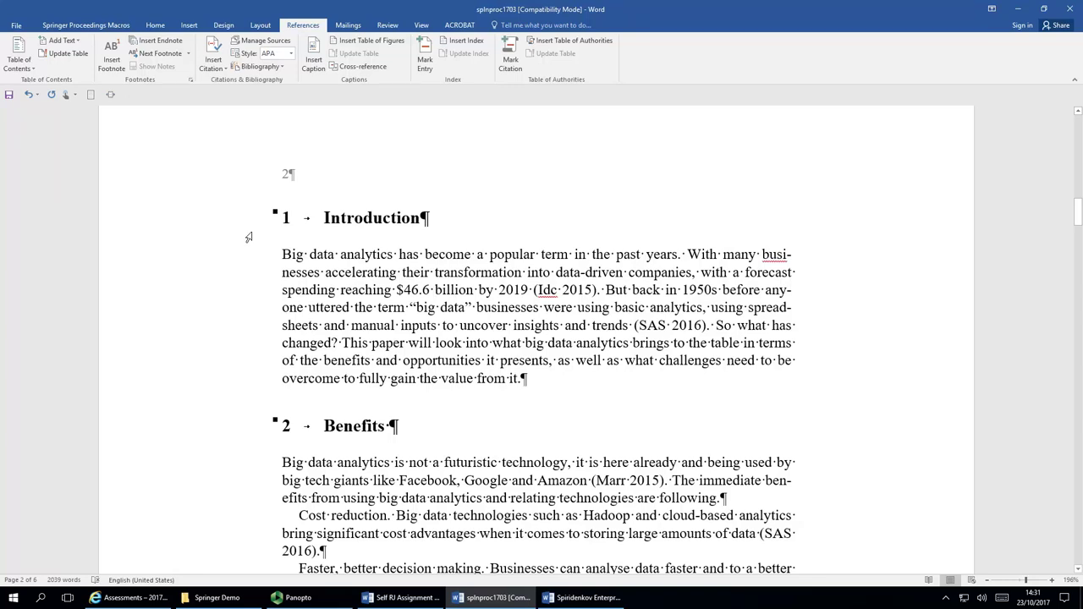
# Browse the Springer and Home formatting options, then put the insertion point inside the contents table.
pyautogui.click(86, 25)
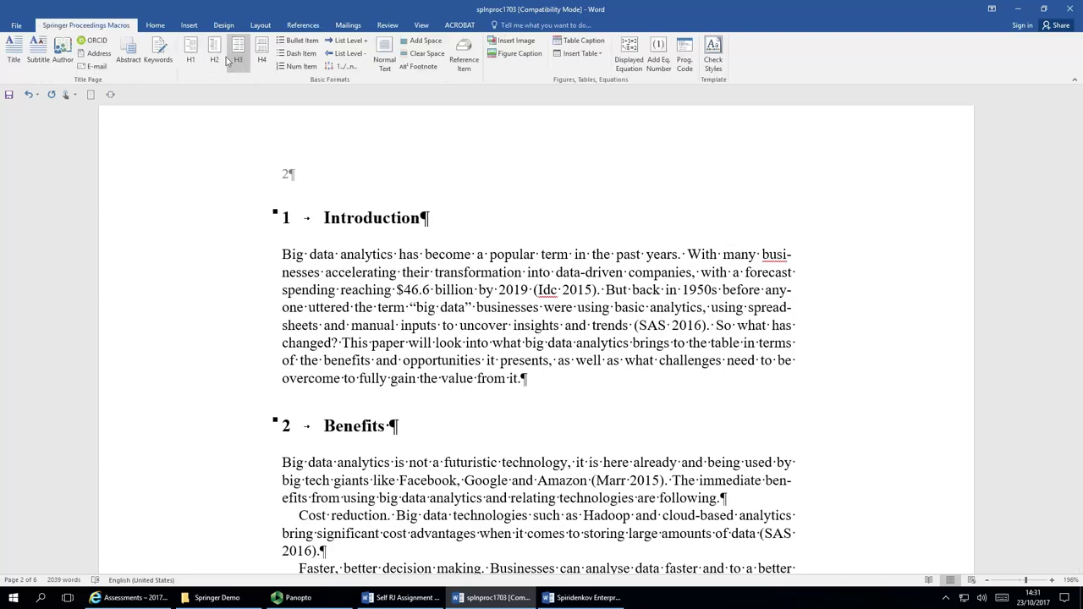
pyautogui.click(155, 25)
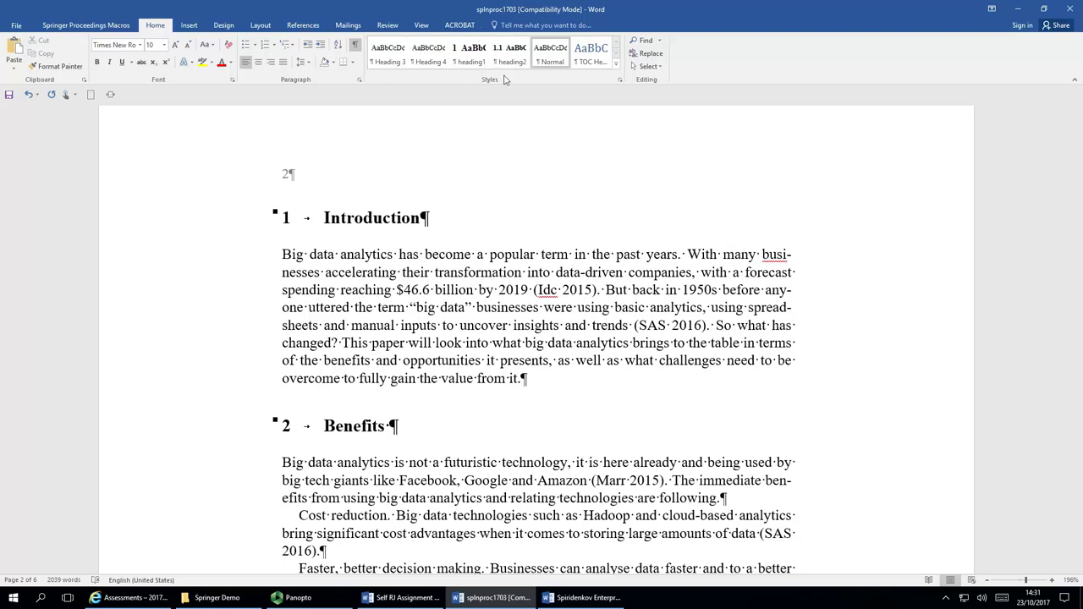
pyautogui.click(83, 24)
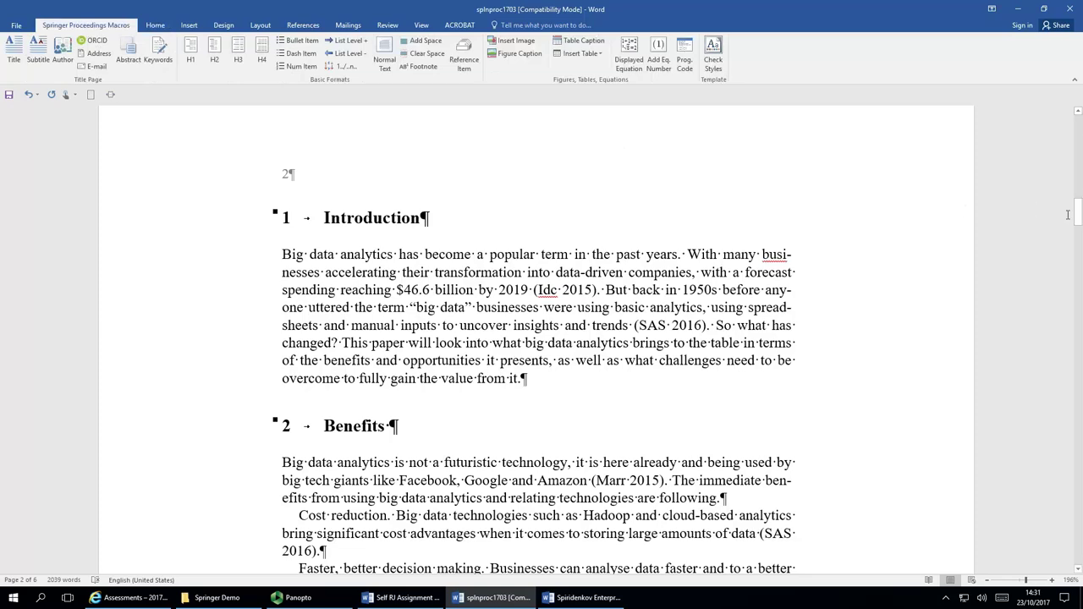
pyautogui.moveTo(1074, 213)
pyautogui.mouseDown()
pyautogui.moveTo(1062, 140)
pyautogui.moveTo(1066, 180)
pyautogui.mouseUp()
pyautogui.click(563, 213)
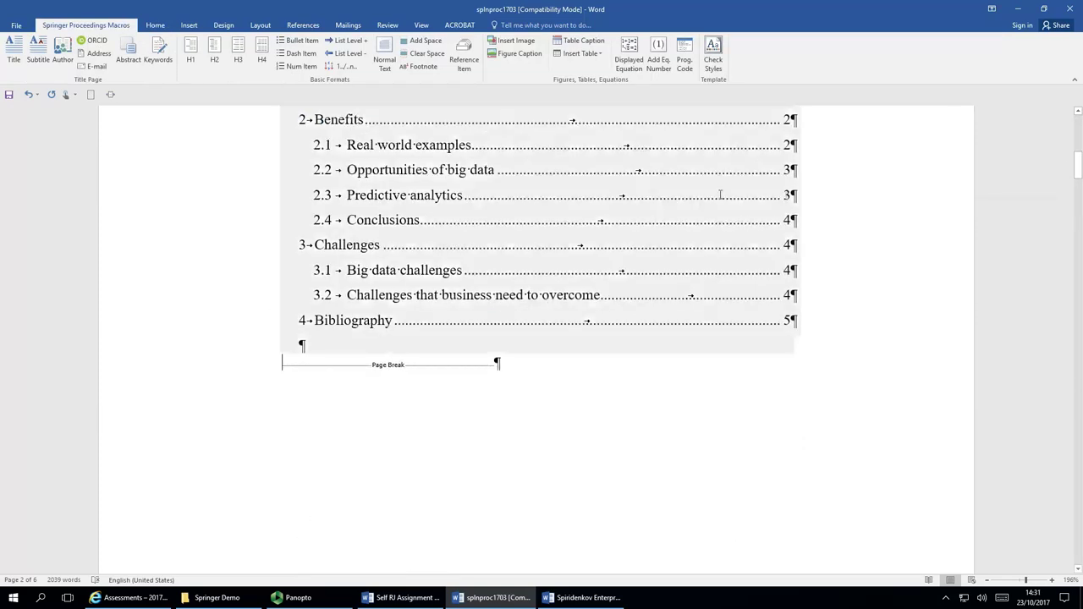
# Update the table of contents page numbers.
pyautogui.rightClick(562, 213)
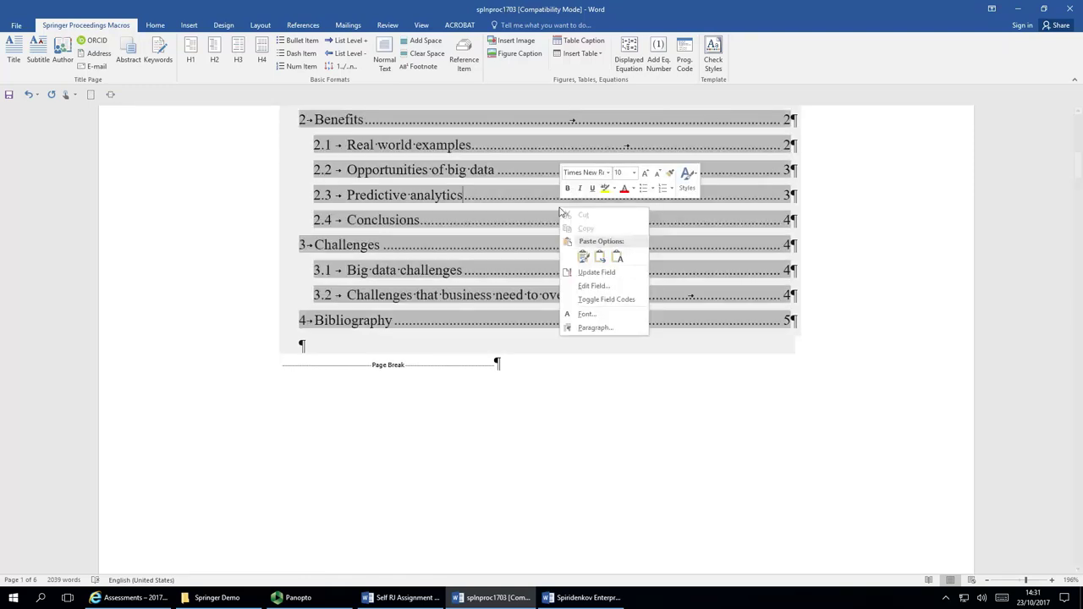
pyautogui.click(593, 273)
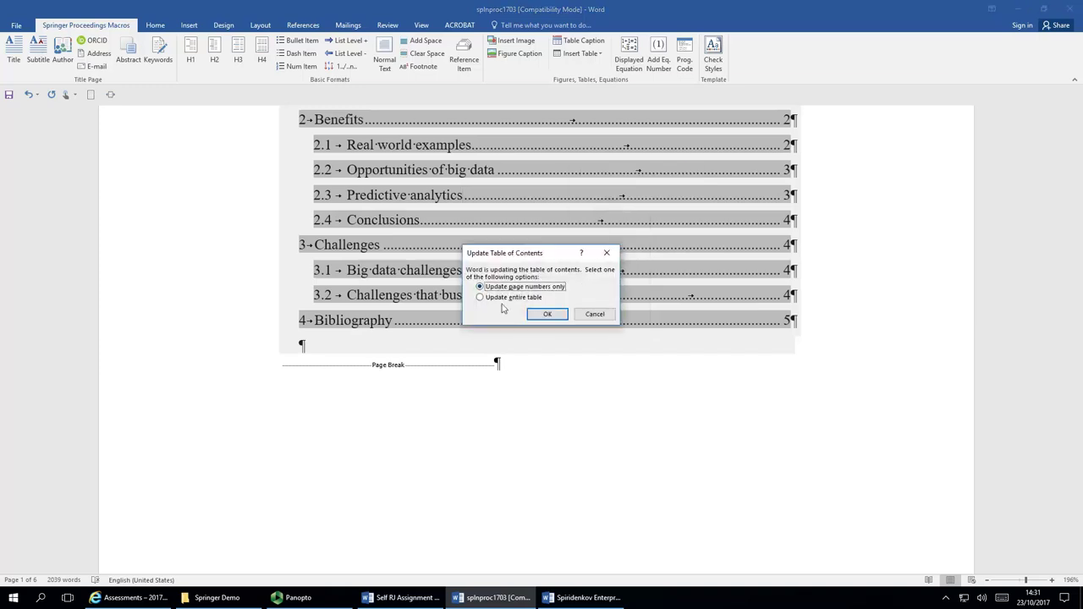
pyautogui.click(547, 315)
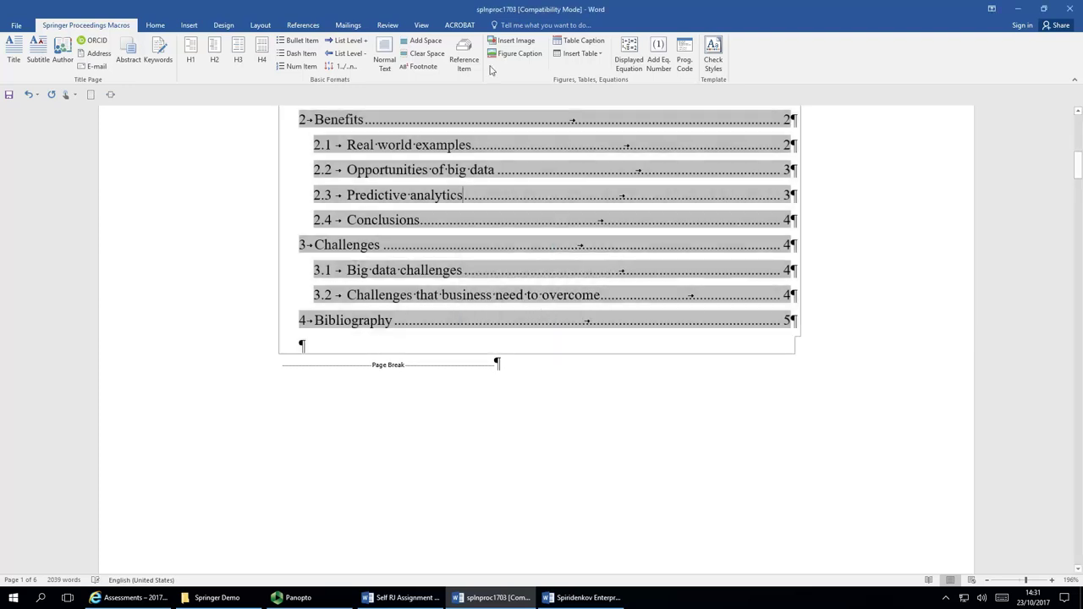
# Turn off Show/Hide ¶ formatting marks and scroll through the document.
pyautogui.click(170, 23)
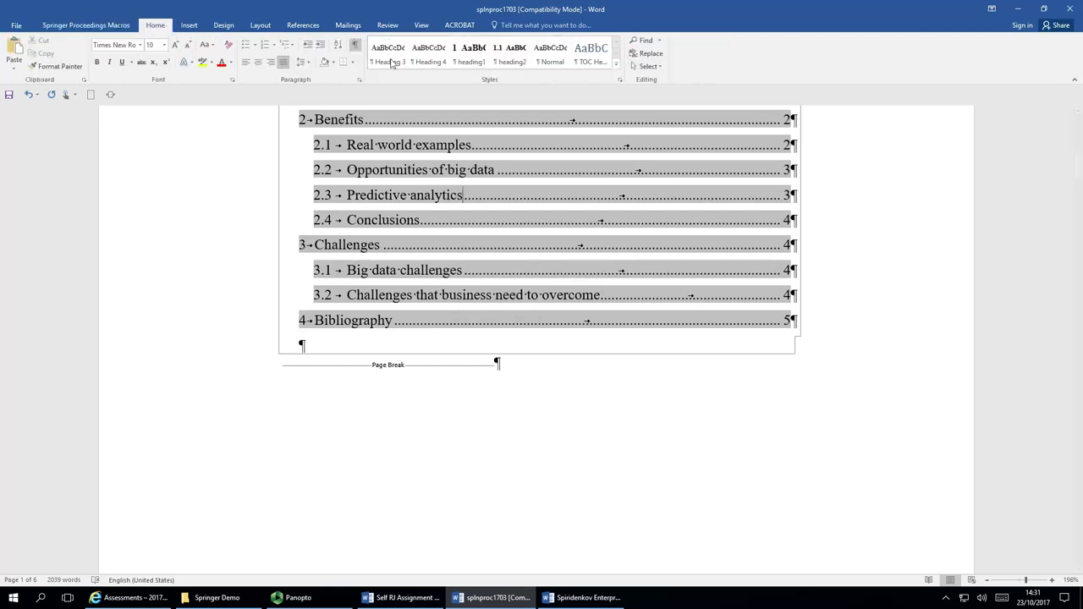
pyautogui.click(355, 49)
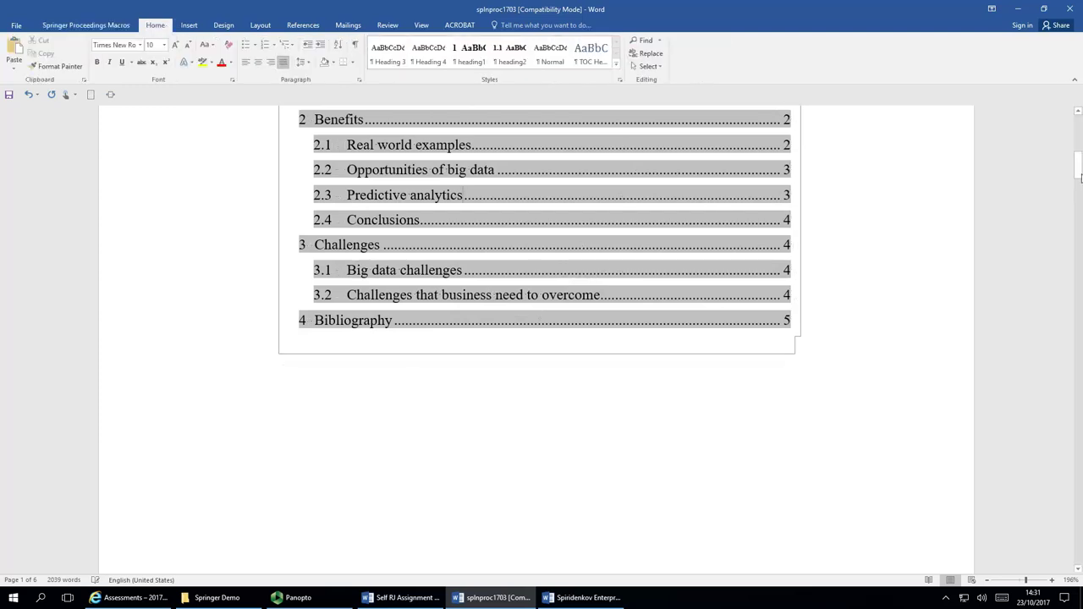
pyautogui.moveTo(1078, 175); pyautogui.dragTo(1078, 405)
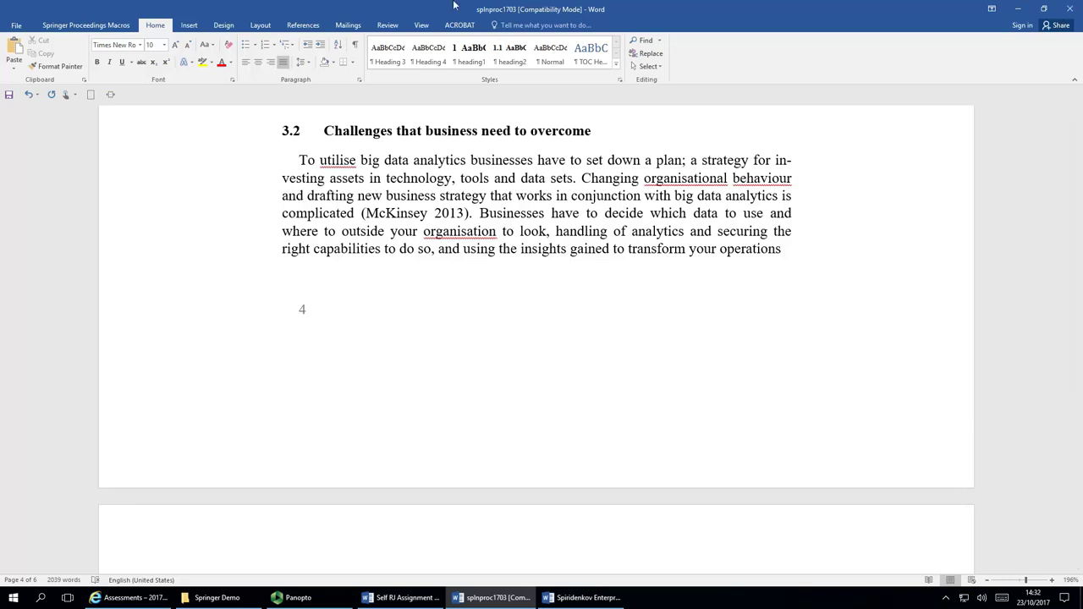
# Save a copy named 'Self RJK Cloud impact', accepting the upgrade to the newest file format.
pyautogui.click(17, 25)
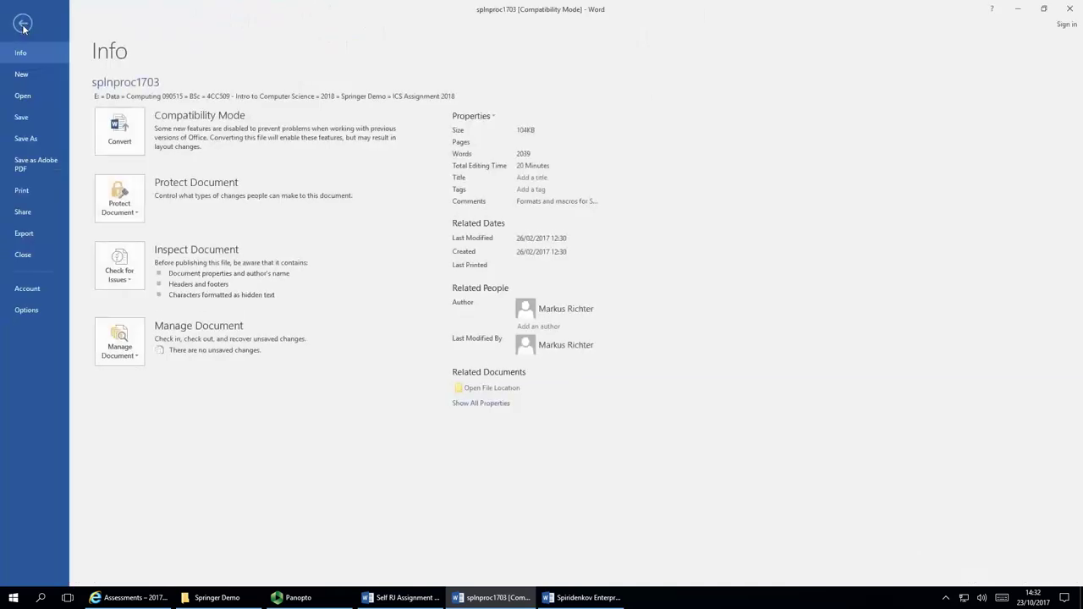
pyautogui.click(24, 139)
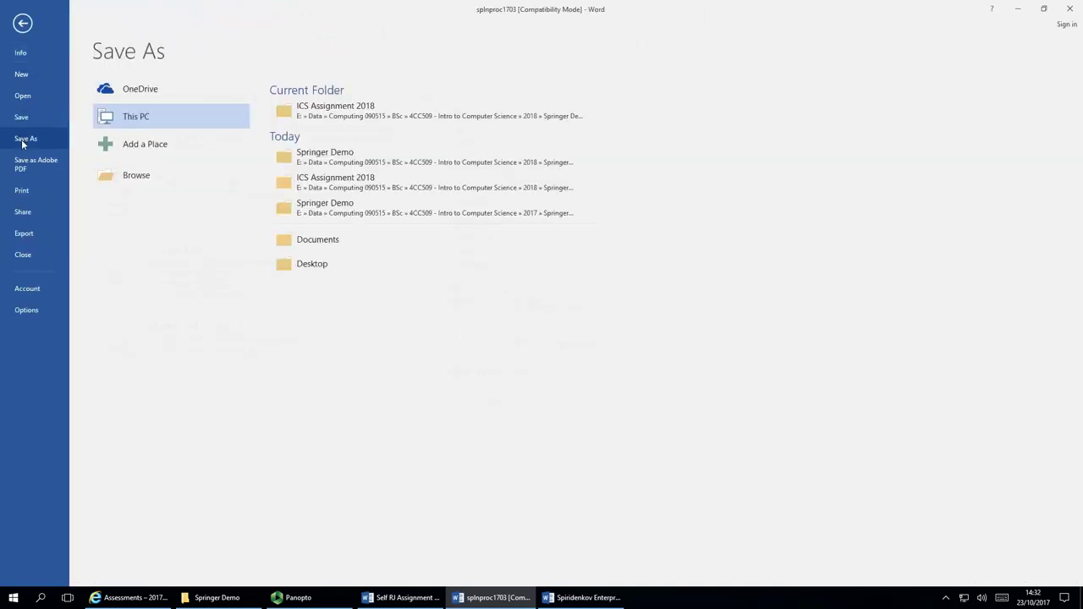
pyautogui.click(136, 177)
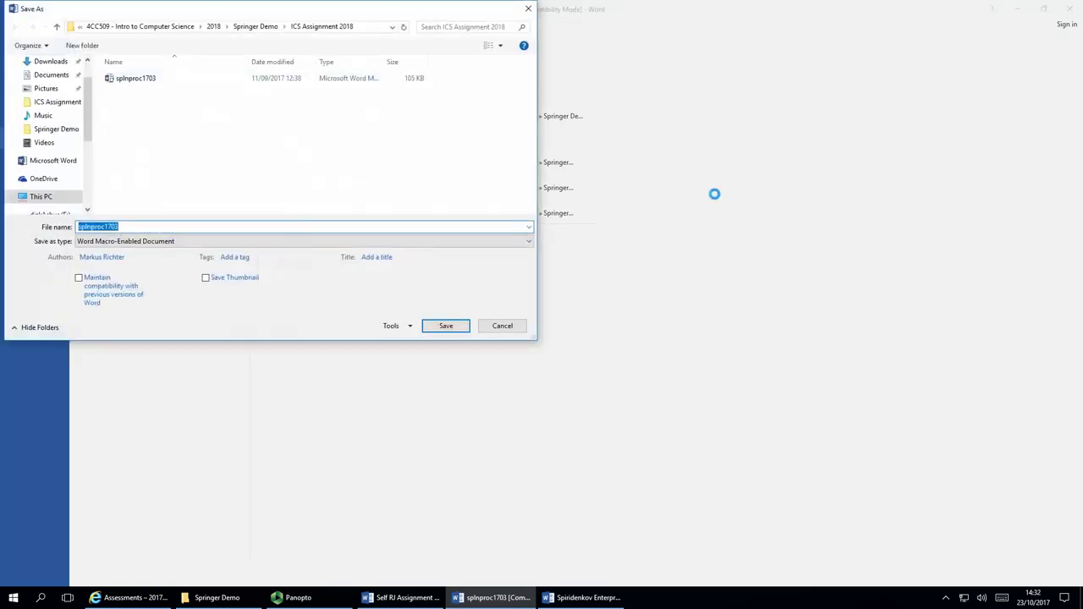
pyautogui.write('Self')
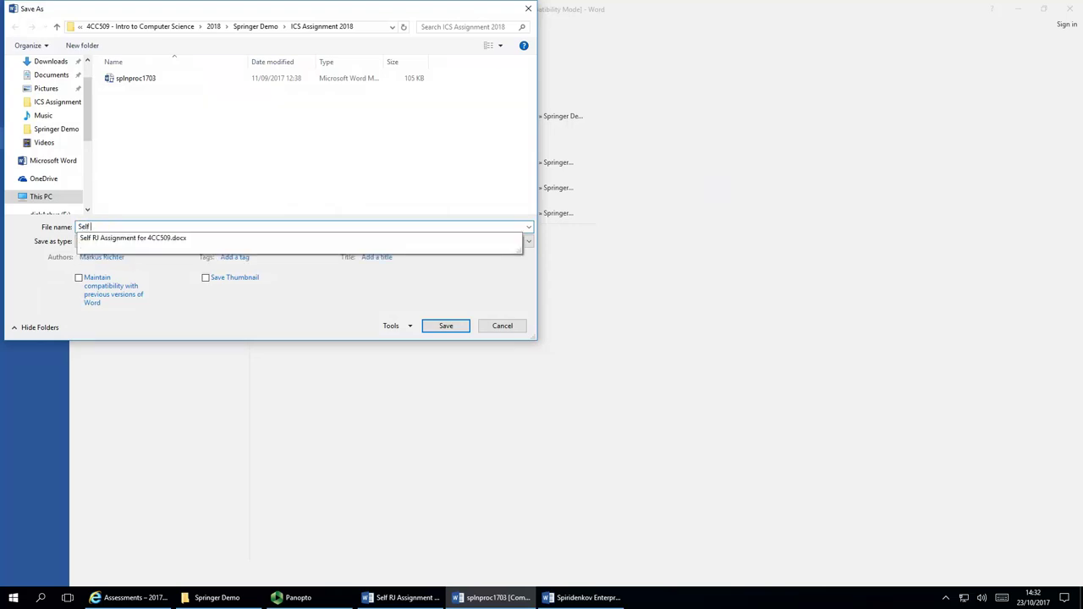
pyautogui.write(' RJK')
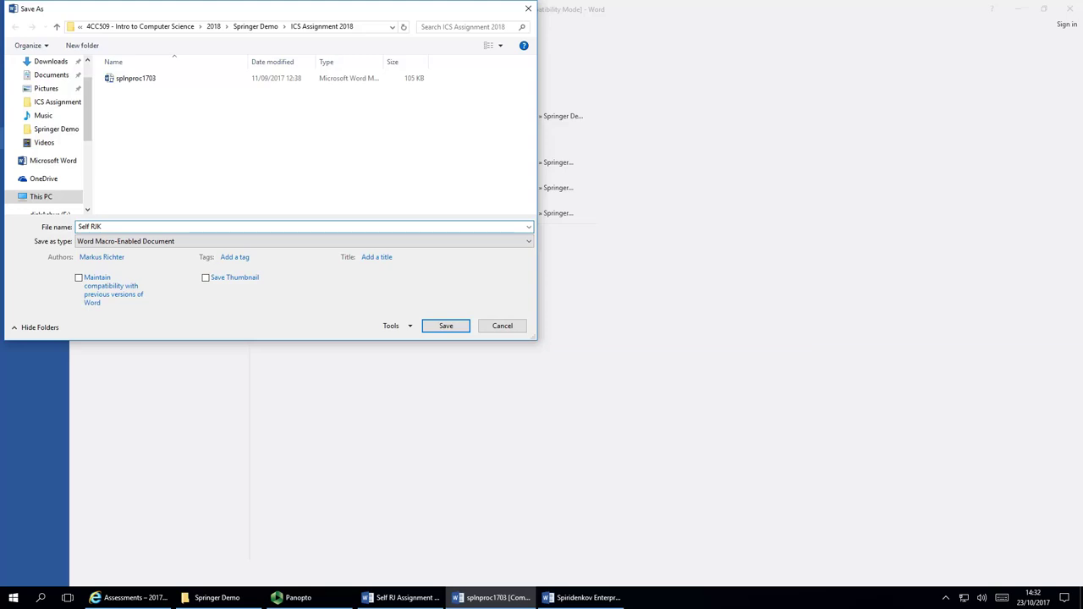
pyautogui.write('Cloud impact')
pyautogui.click(447, 327)
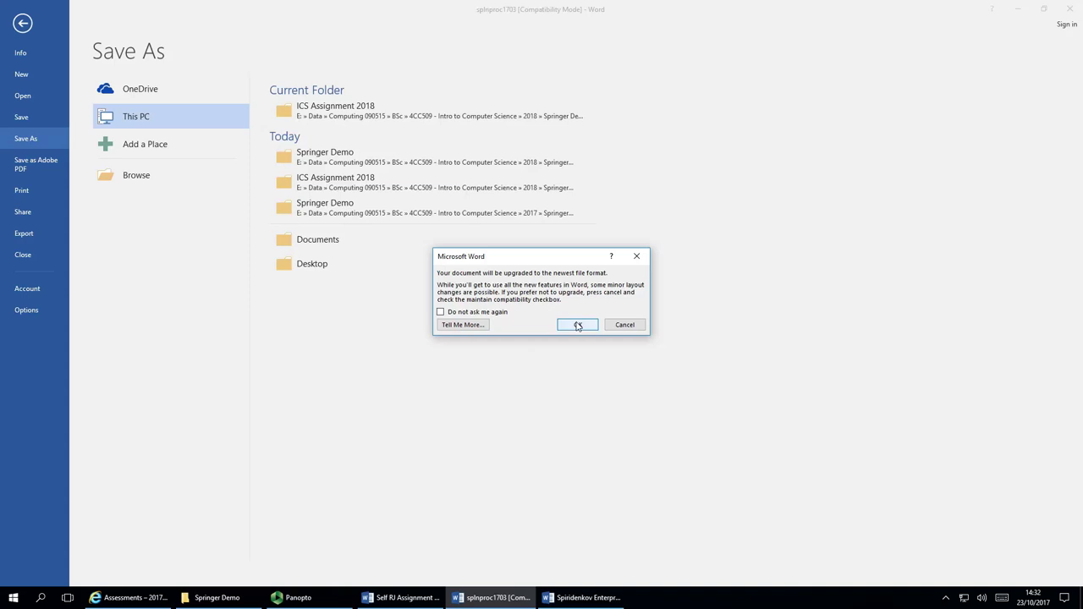
pyautogui.click(578, 327)
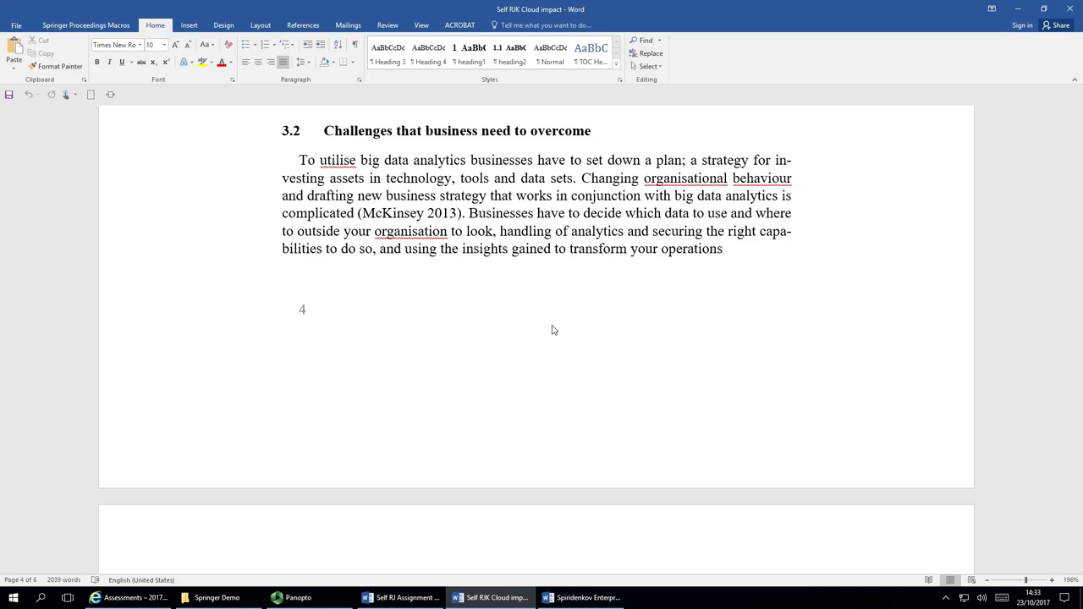
# Save 'Self RJK Cloud impact' as a macro-free Word Document in the ICS Assignment 2018 folder.
pyautogui.click(16, 26)
pyautogui.click(22, 138)
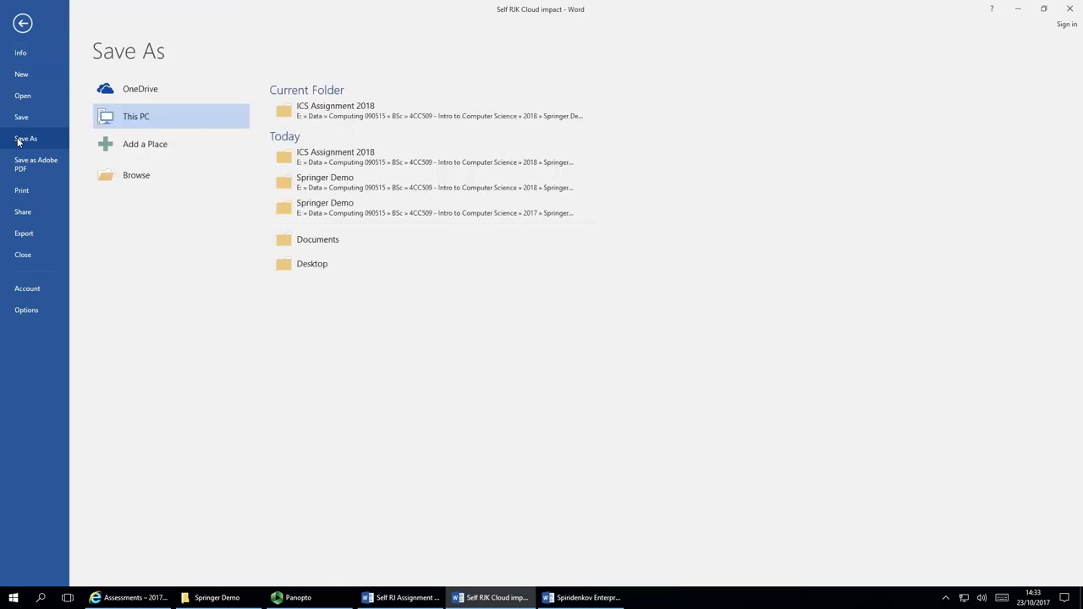
pyautogui.click(343, 122)
pyautogui.click(152, 227)
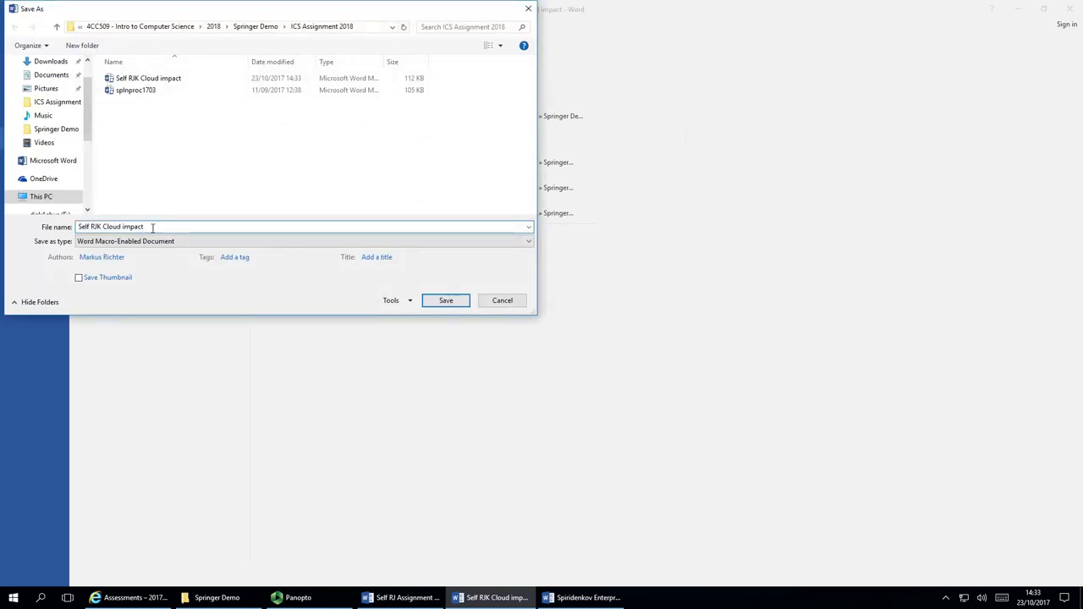
pyautogui.click(166, 241)
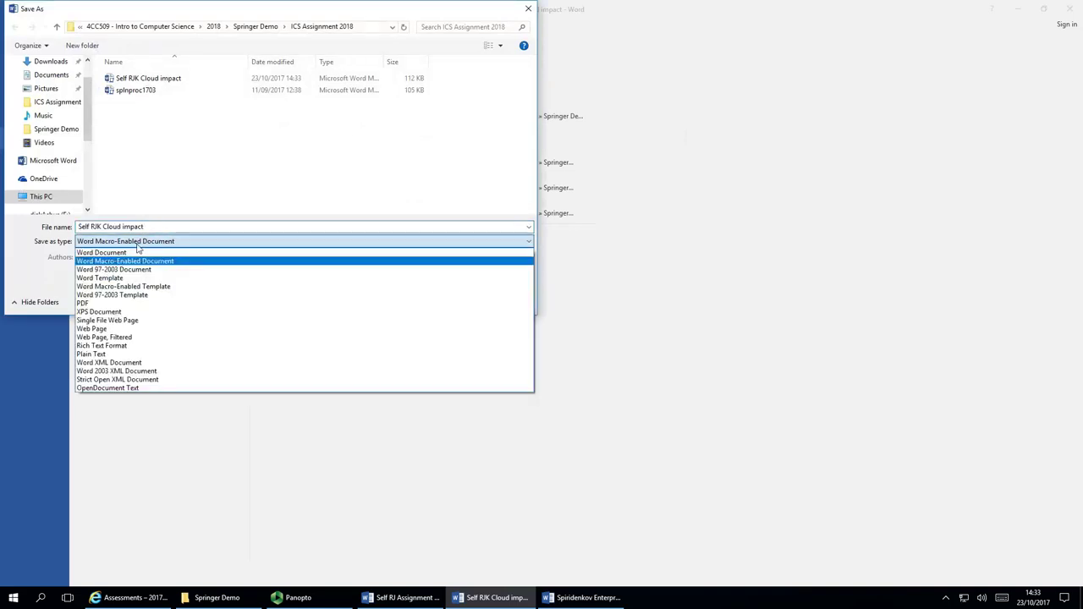
pyautogui.click(115, 254)
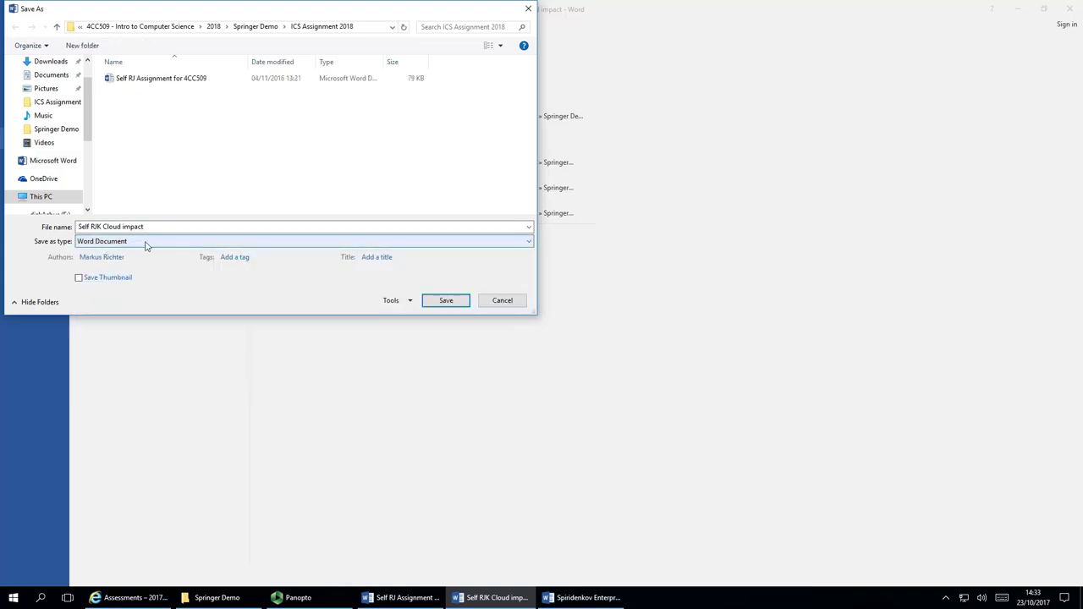
pyautogui.click(445, 302)
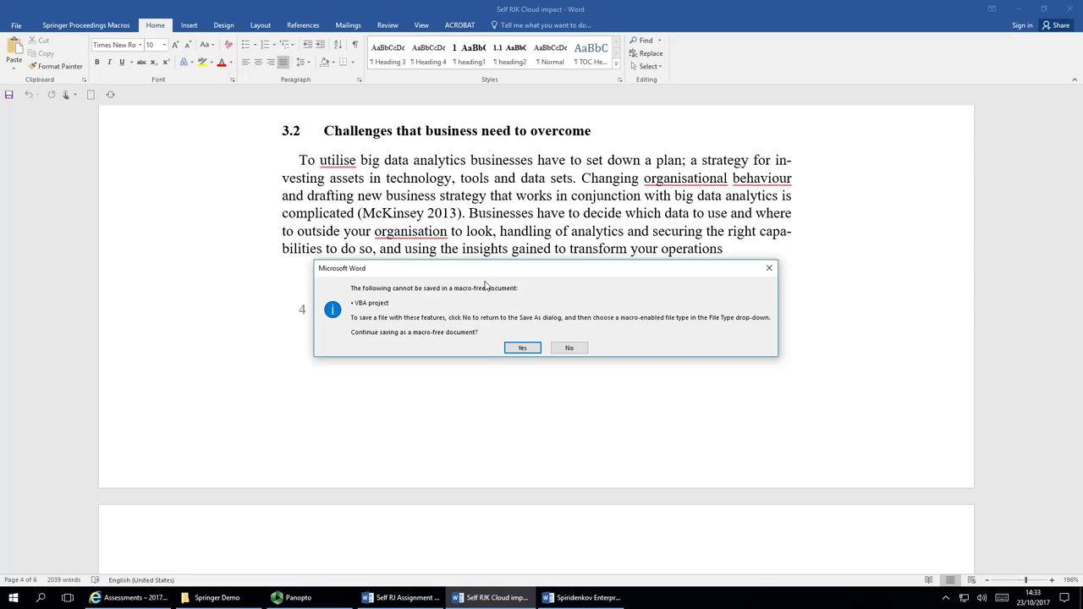
pyautogui.click(523, 348)
pyautogui.scroll(5, 534, 339)
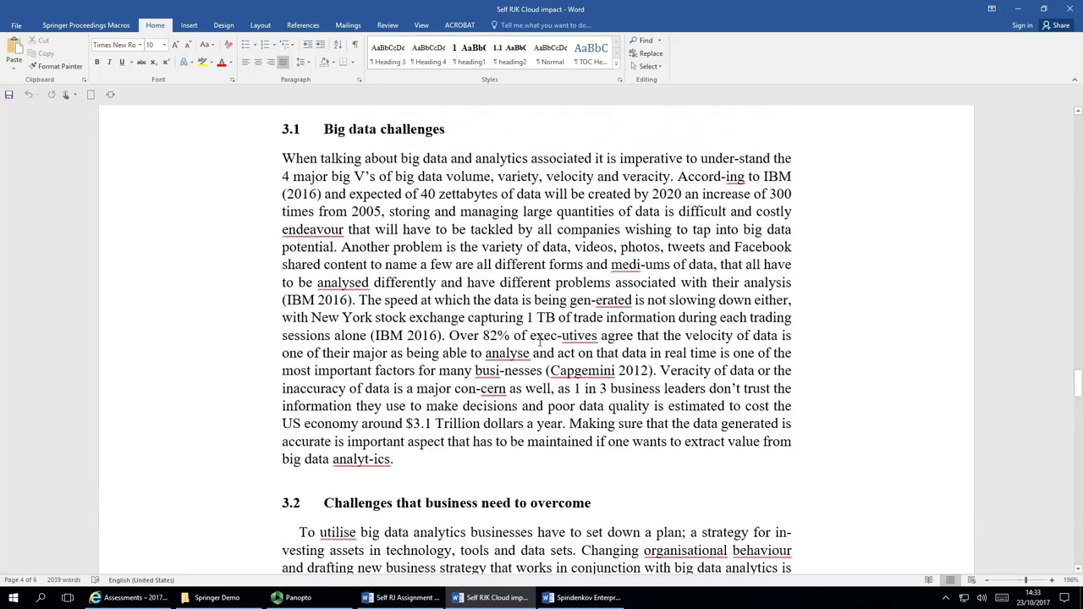
pyautogui.scroll(15, 540, 341)
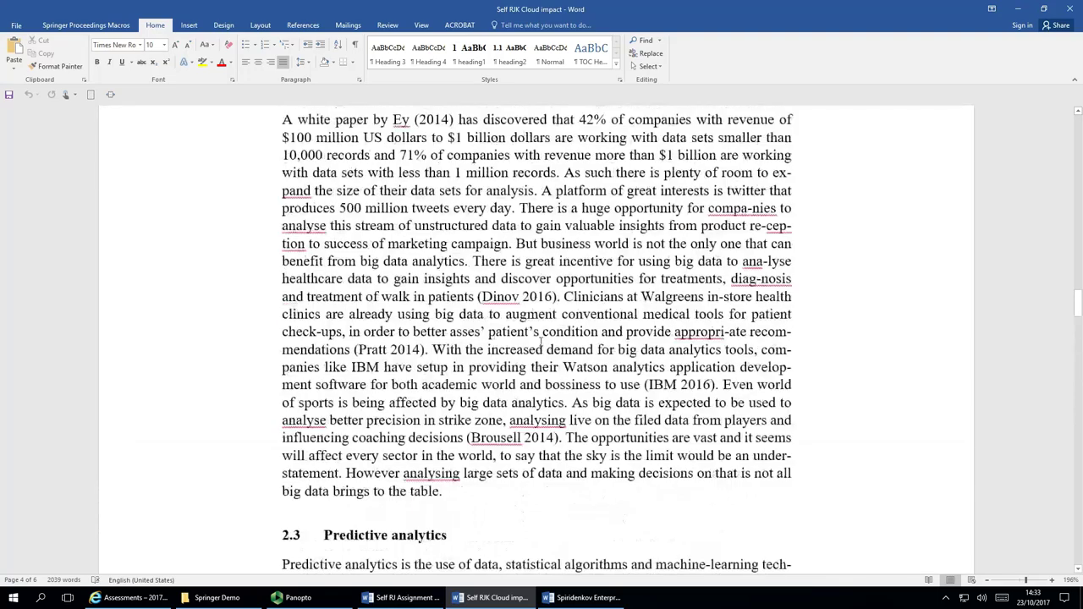
pyautogui.scroll(20, 542, 341)
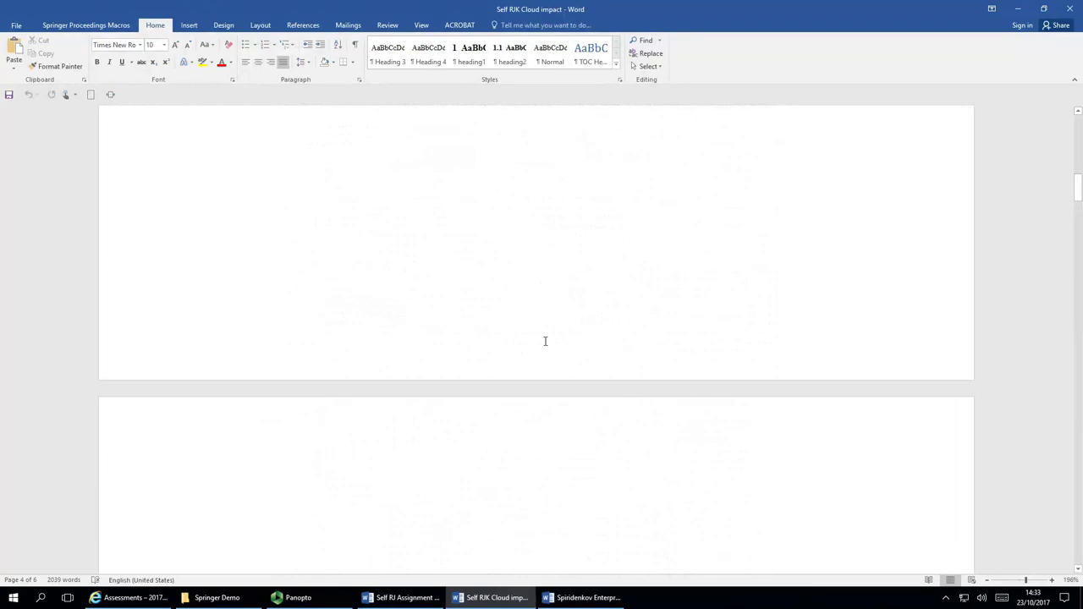
pyautogui.scroll(10, 545, 341)
pyautogui.click(863, 244)
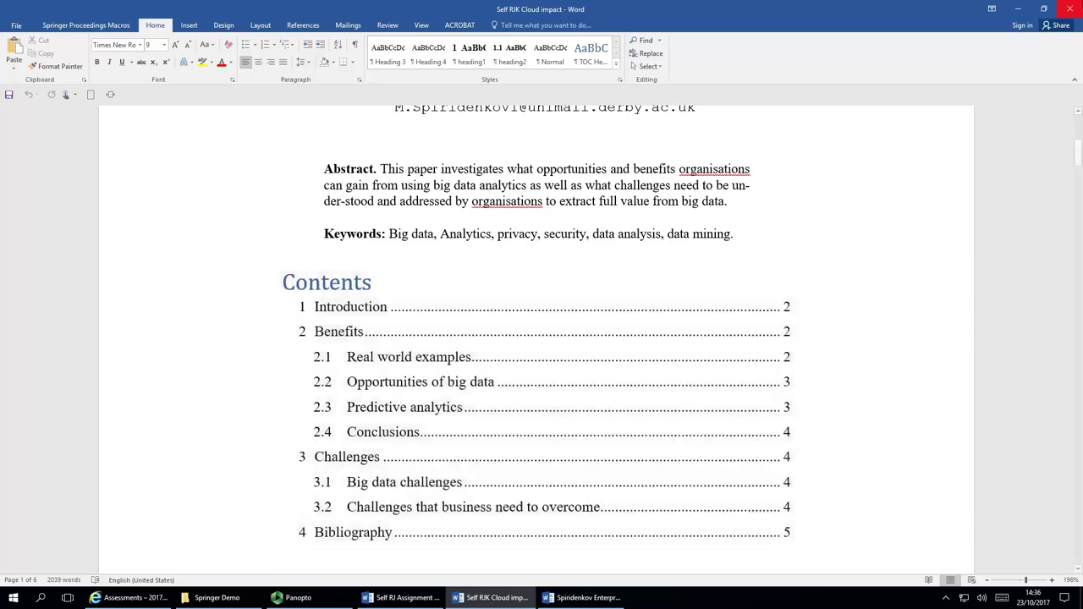
# Close the saved article, the Self RJ Assignment and the last Word document, discard the copied item, and return to Blackboard Assessments.
pyautogui.click(1069, 8)
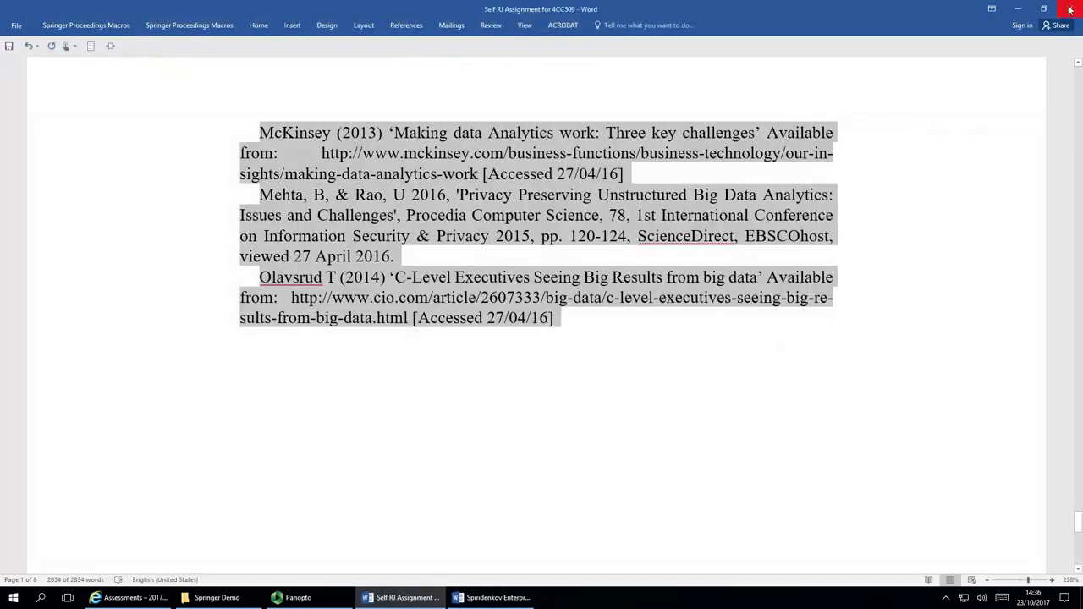
pyautogui.click(1070, 9)
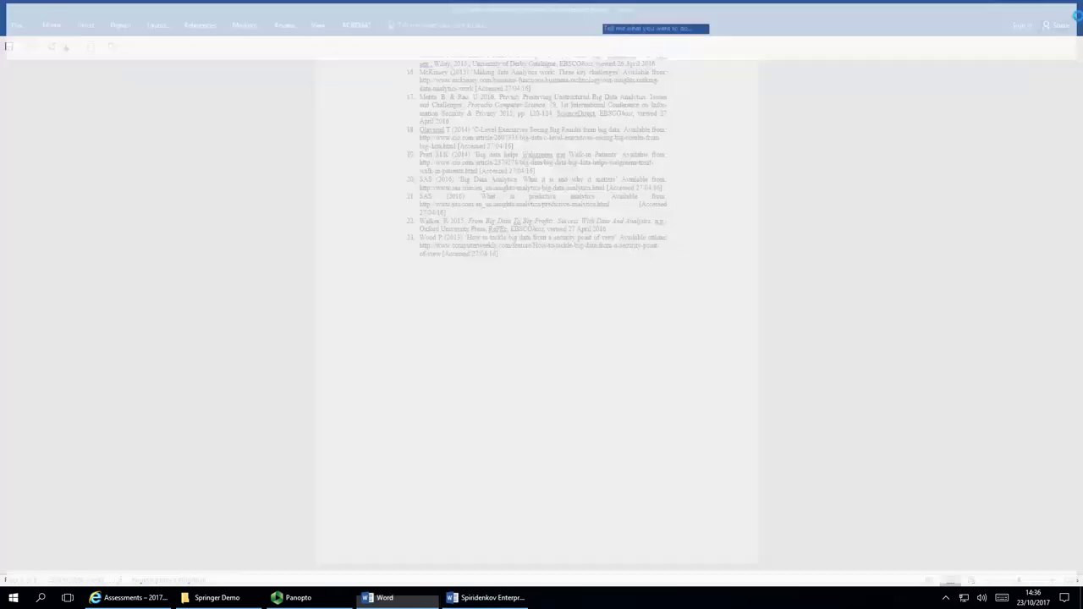
pyautogui.click(1071, 9)
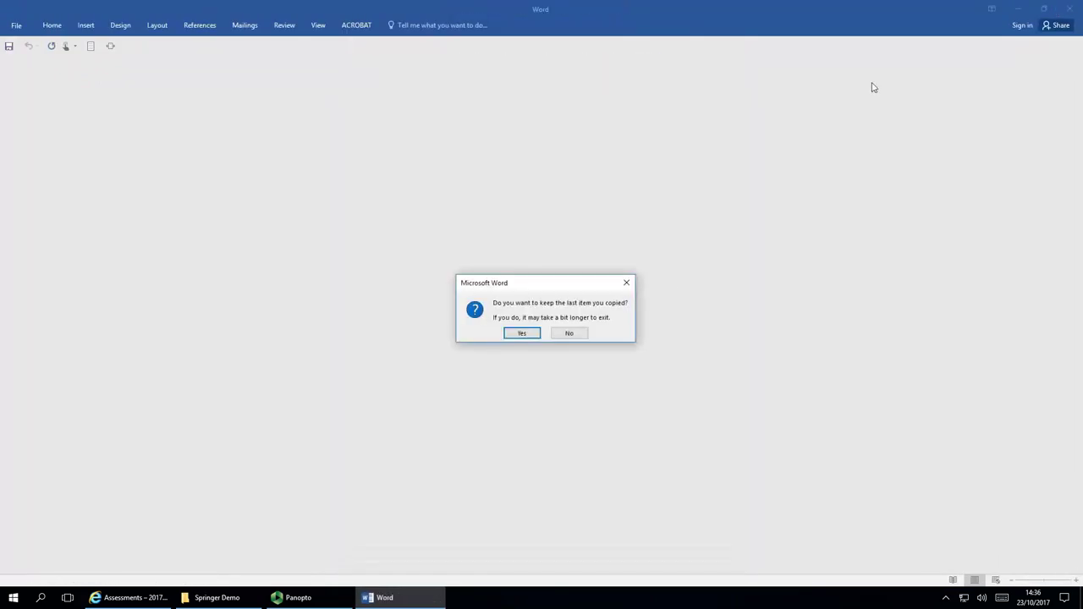
pyautogui.click(569, 333)
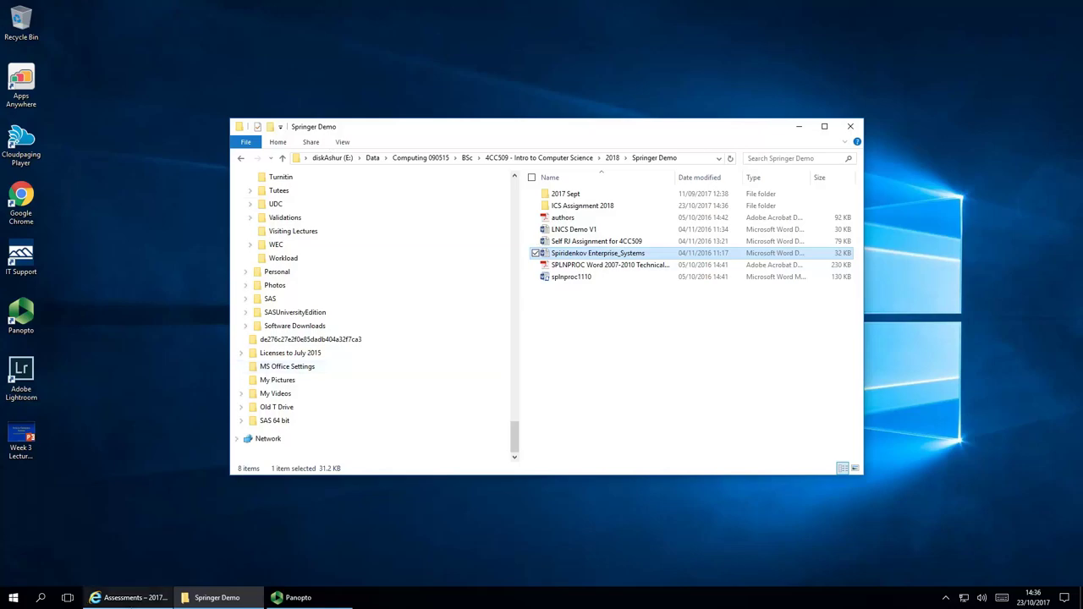
pyautogui.click(123, 600)
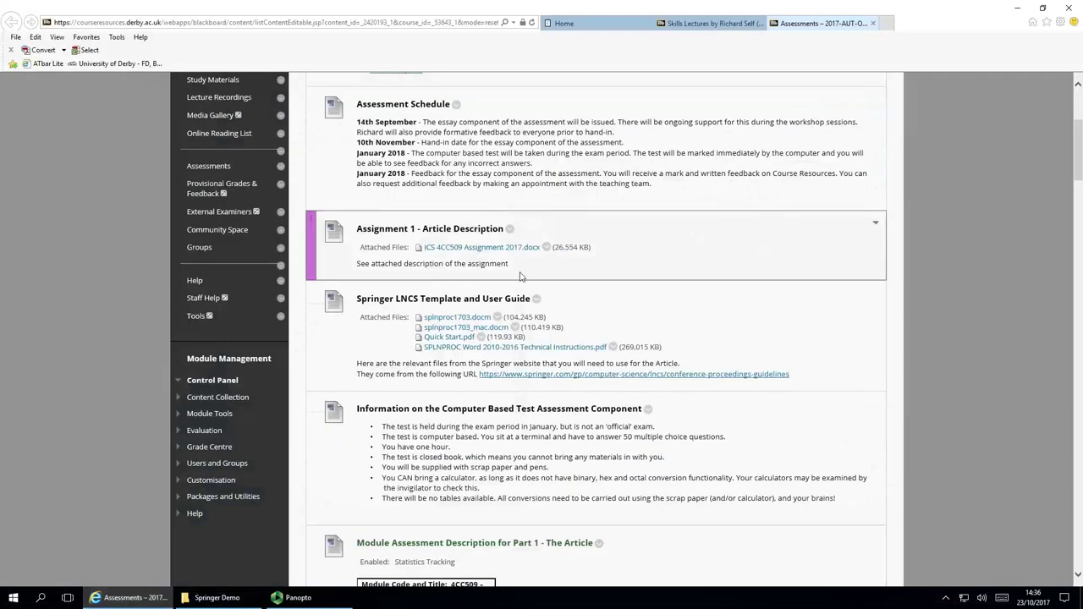
# Open 'Preparation for Communications topic.ppt' from Skills Lectures, then minimise the browser and bring up the Panopto recorder.
pyautogui.click(695, 23)
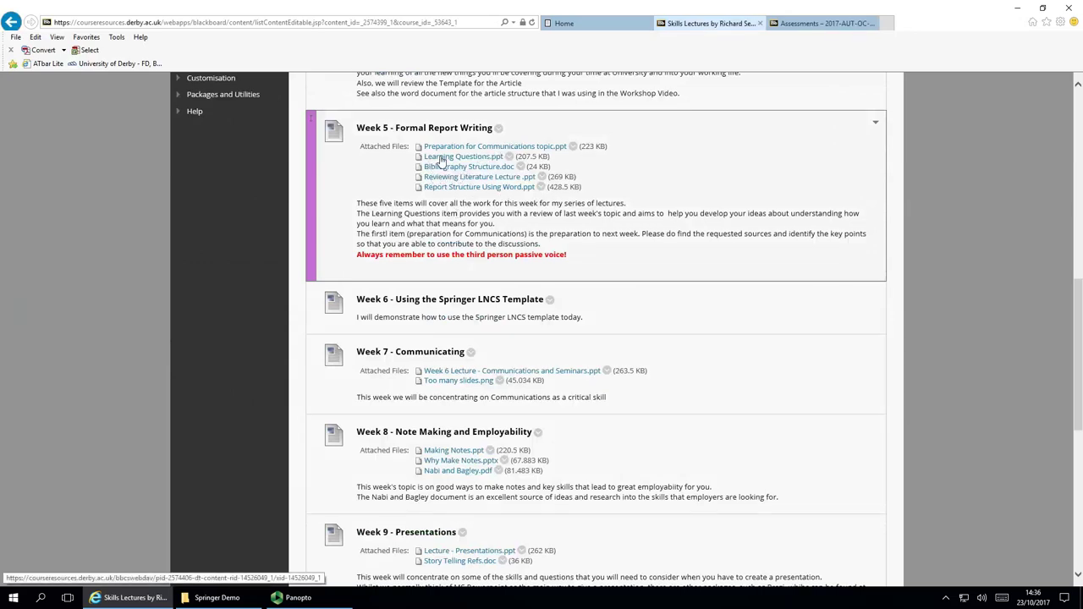
pyautogui.click(446, 148)
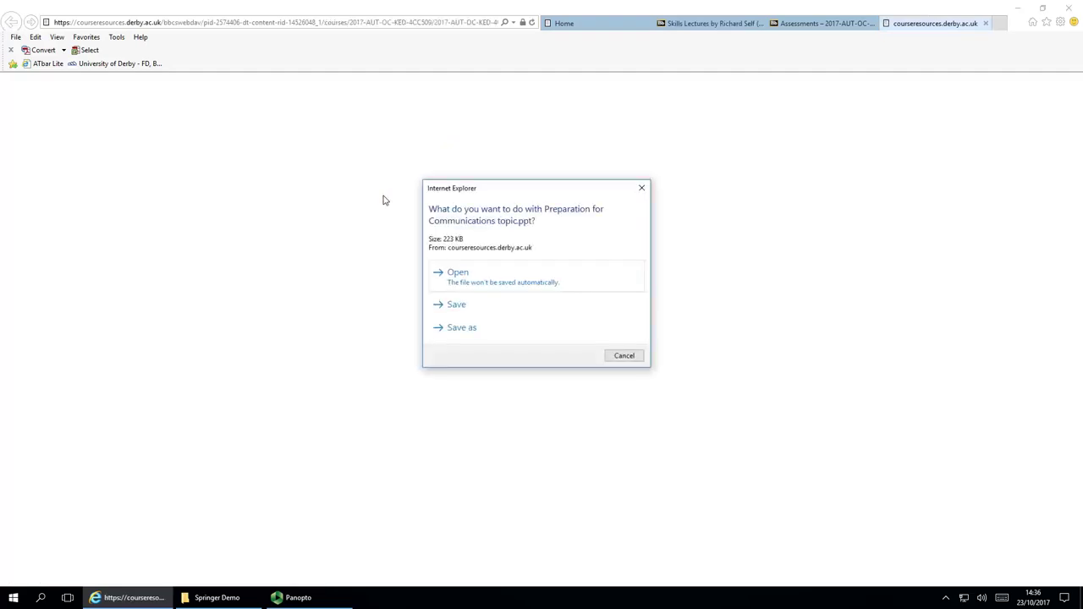
pyautogui.click(474, 281)
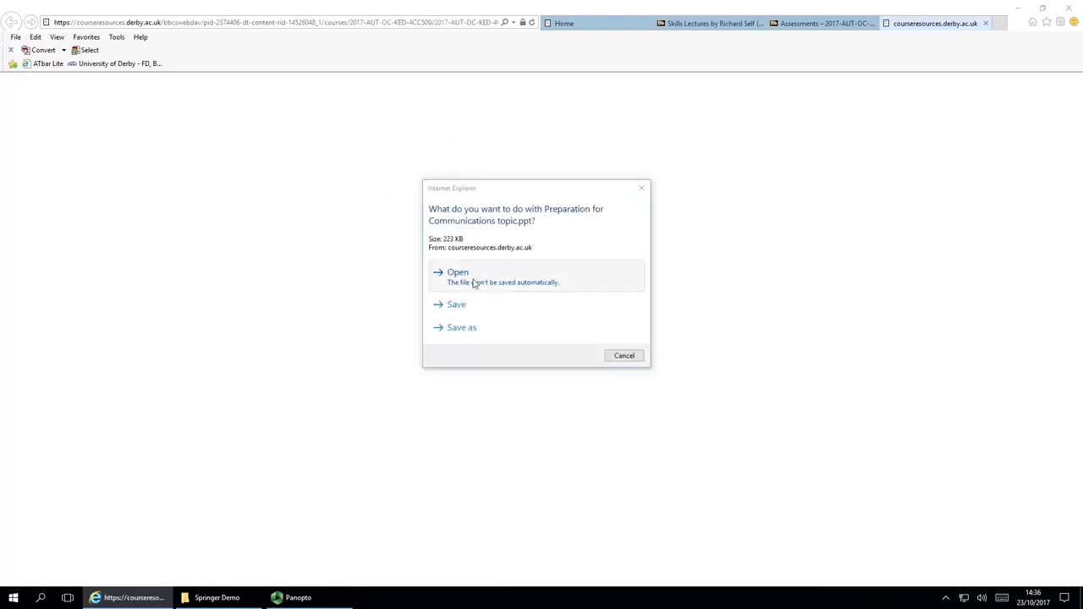
pyautogui.click(1017, 7)
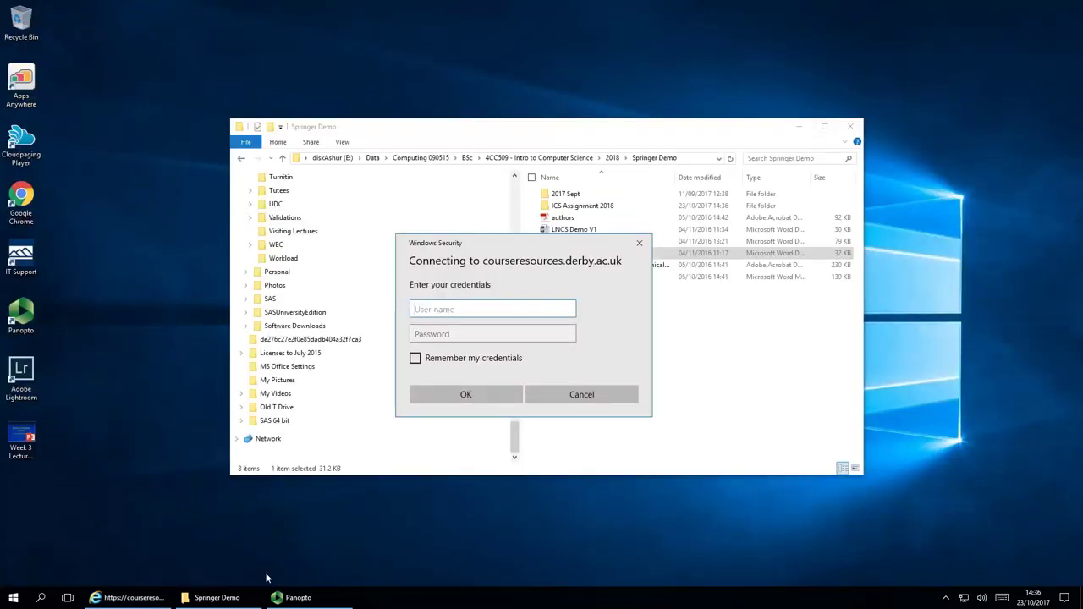
pyautogui.click(296, 597)
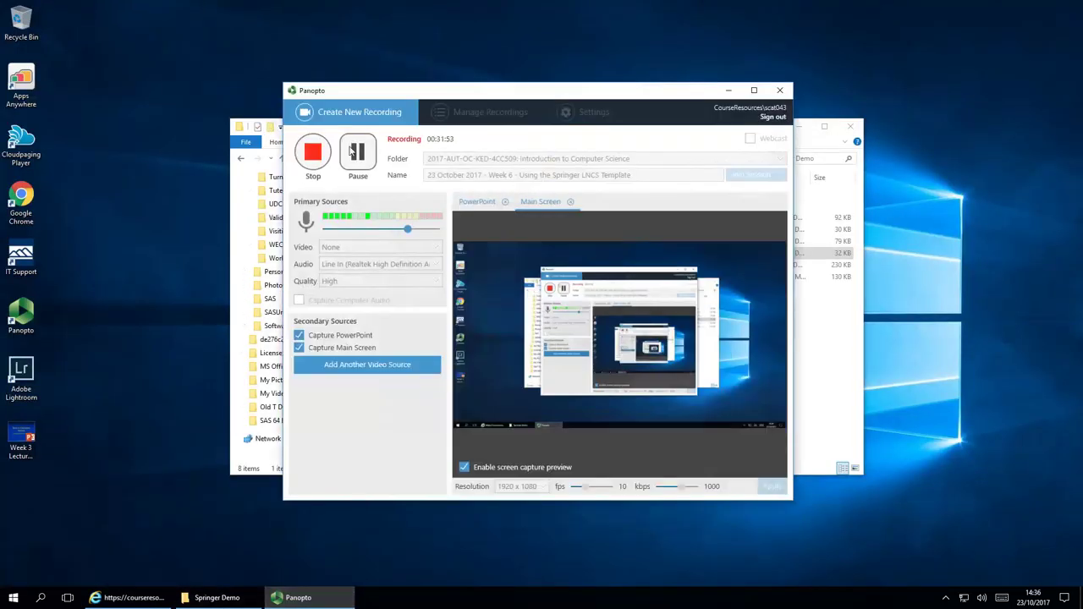